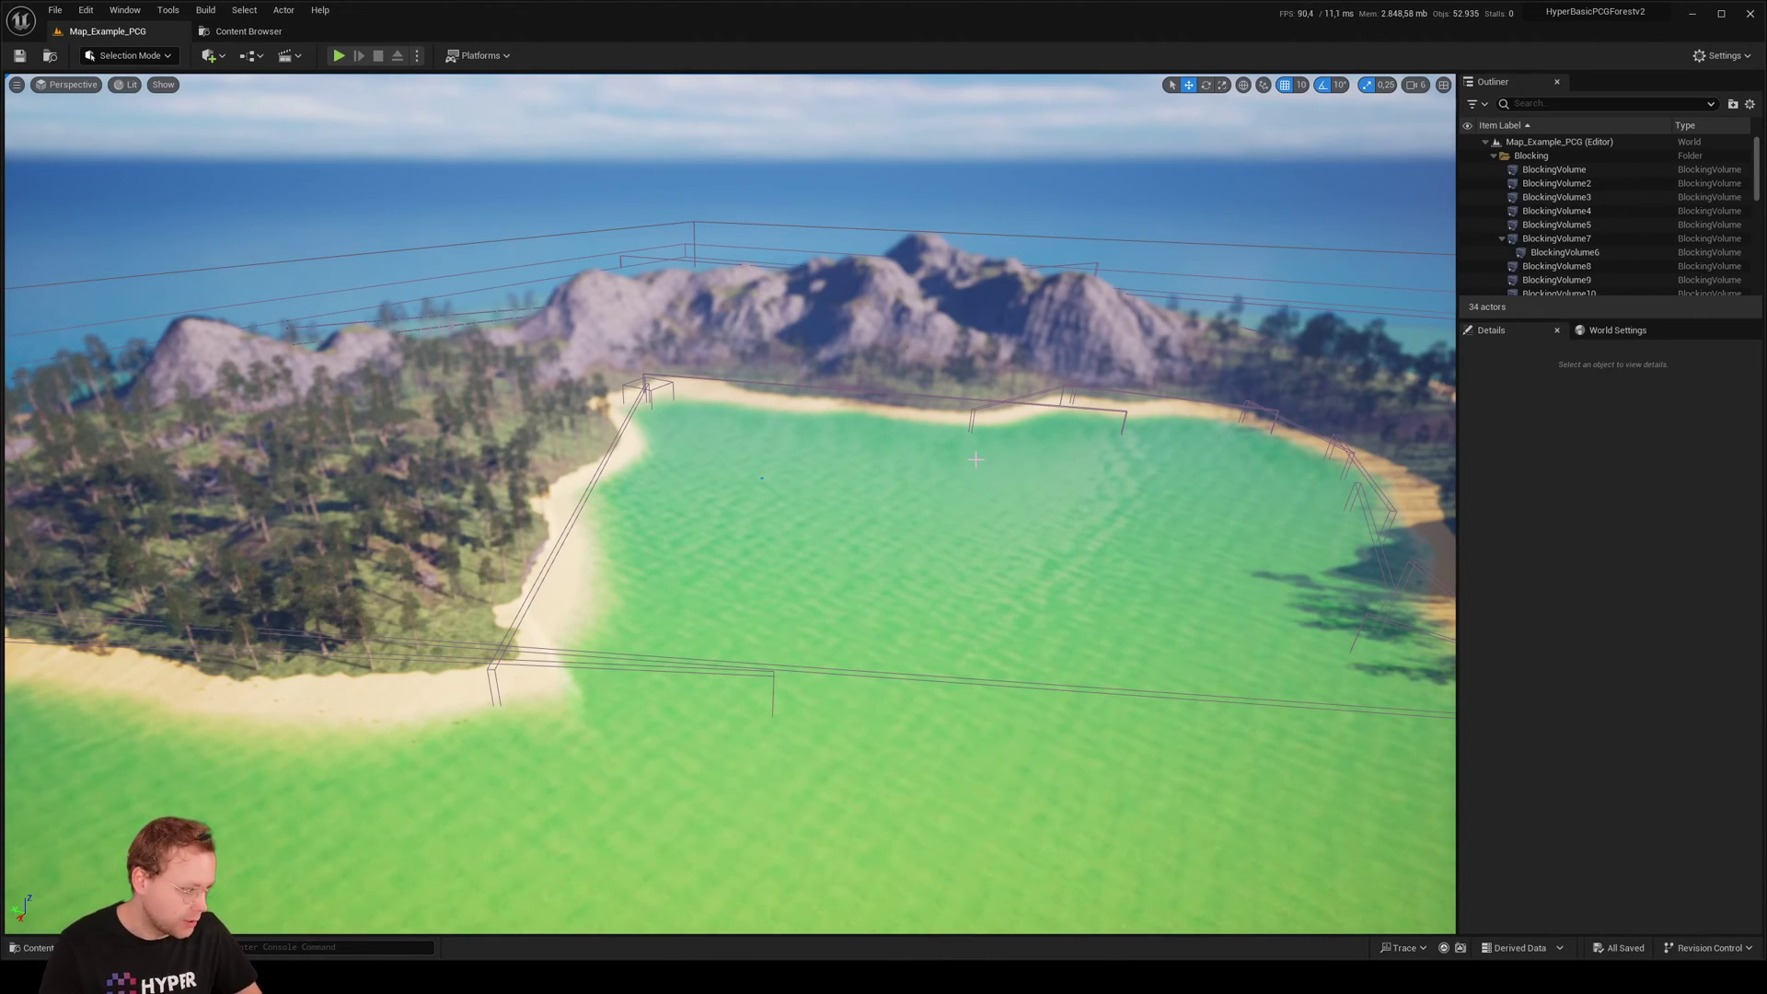
# Collapse the Blocking folder, then select the PCG_Forest_Example volume and focus the view on it
pyautogui.moveTo(987, 532)
pyautogui.mouseDown(button='right')
pyautogui.moveTo(710, 516)
pyautogui.moveTo(1150, 539)
pyautogui.moveTo(983, 532)
pyautogui.mouseUp(button='right')
pyautogui.scroll(-2, 983, 532)
pyautogui.click(1492, 157)
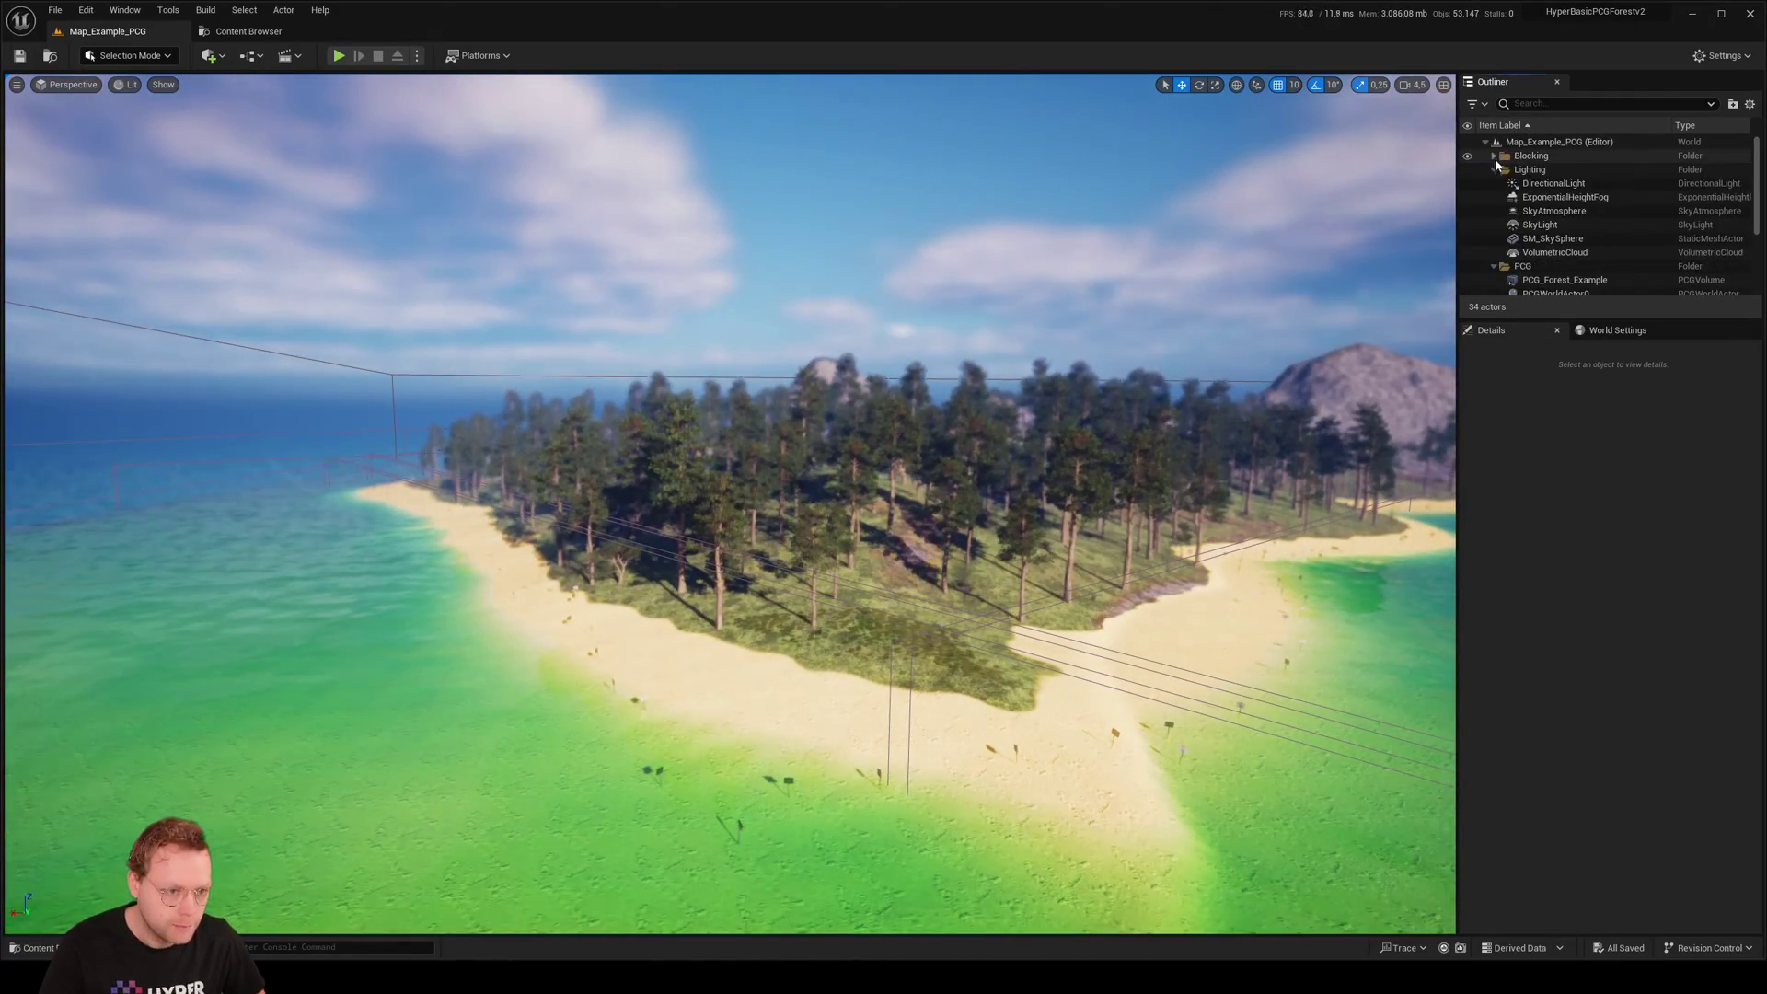
pyautogui.scroll(-1, 1553, 269)
pyautogui.doubleClick(1560, 264)
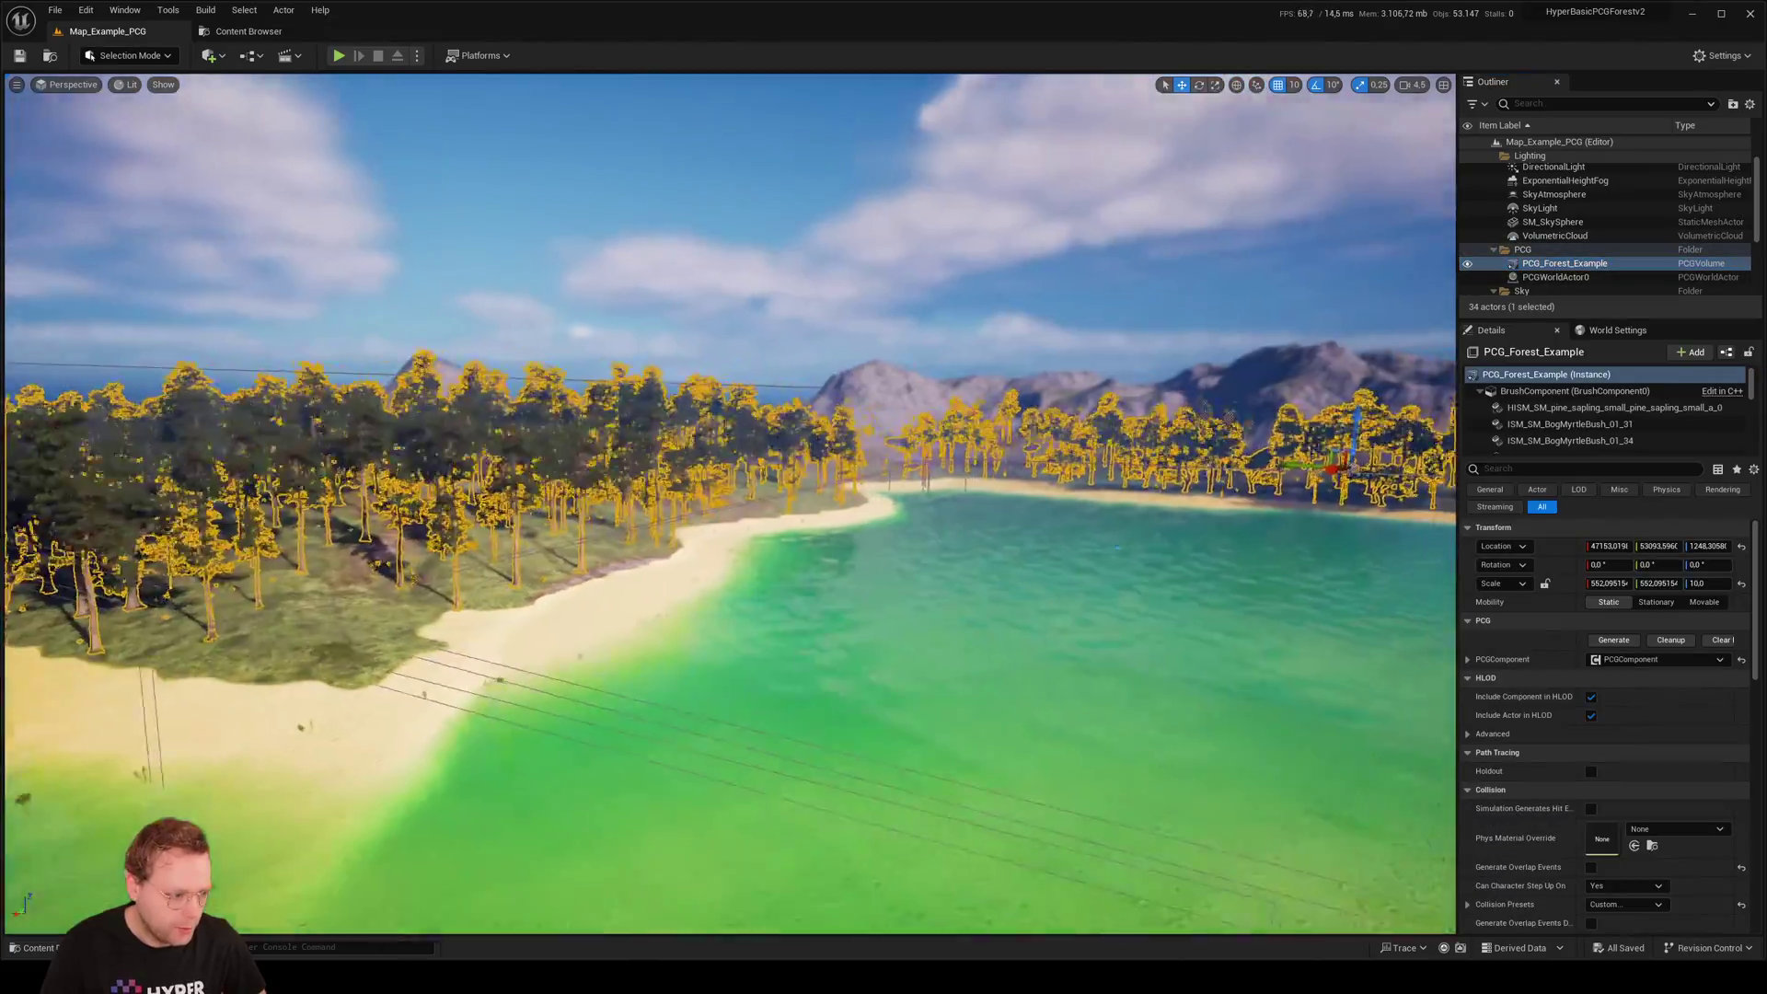
# Lower the PCG_Forest_Example volume to a Z location of about 618 and set its Z scale to 11
pyautogui.moveTo(729, 504); pyautogui.dragTo(359, 470, button='right')
pyautogui.scroll(-1, 589, 504)
pyautogui.moveTo(982, 532); pyautogui.dragTo(982, 532, button='right')
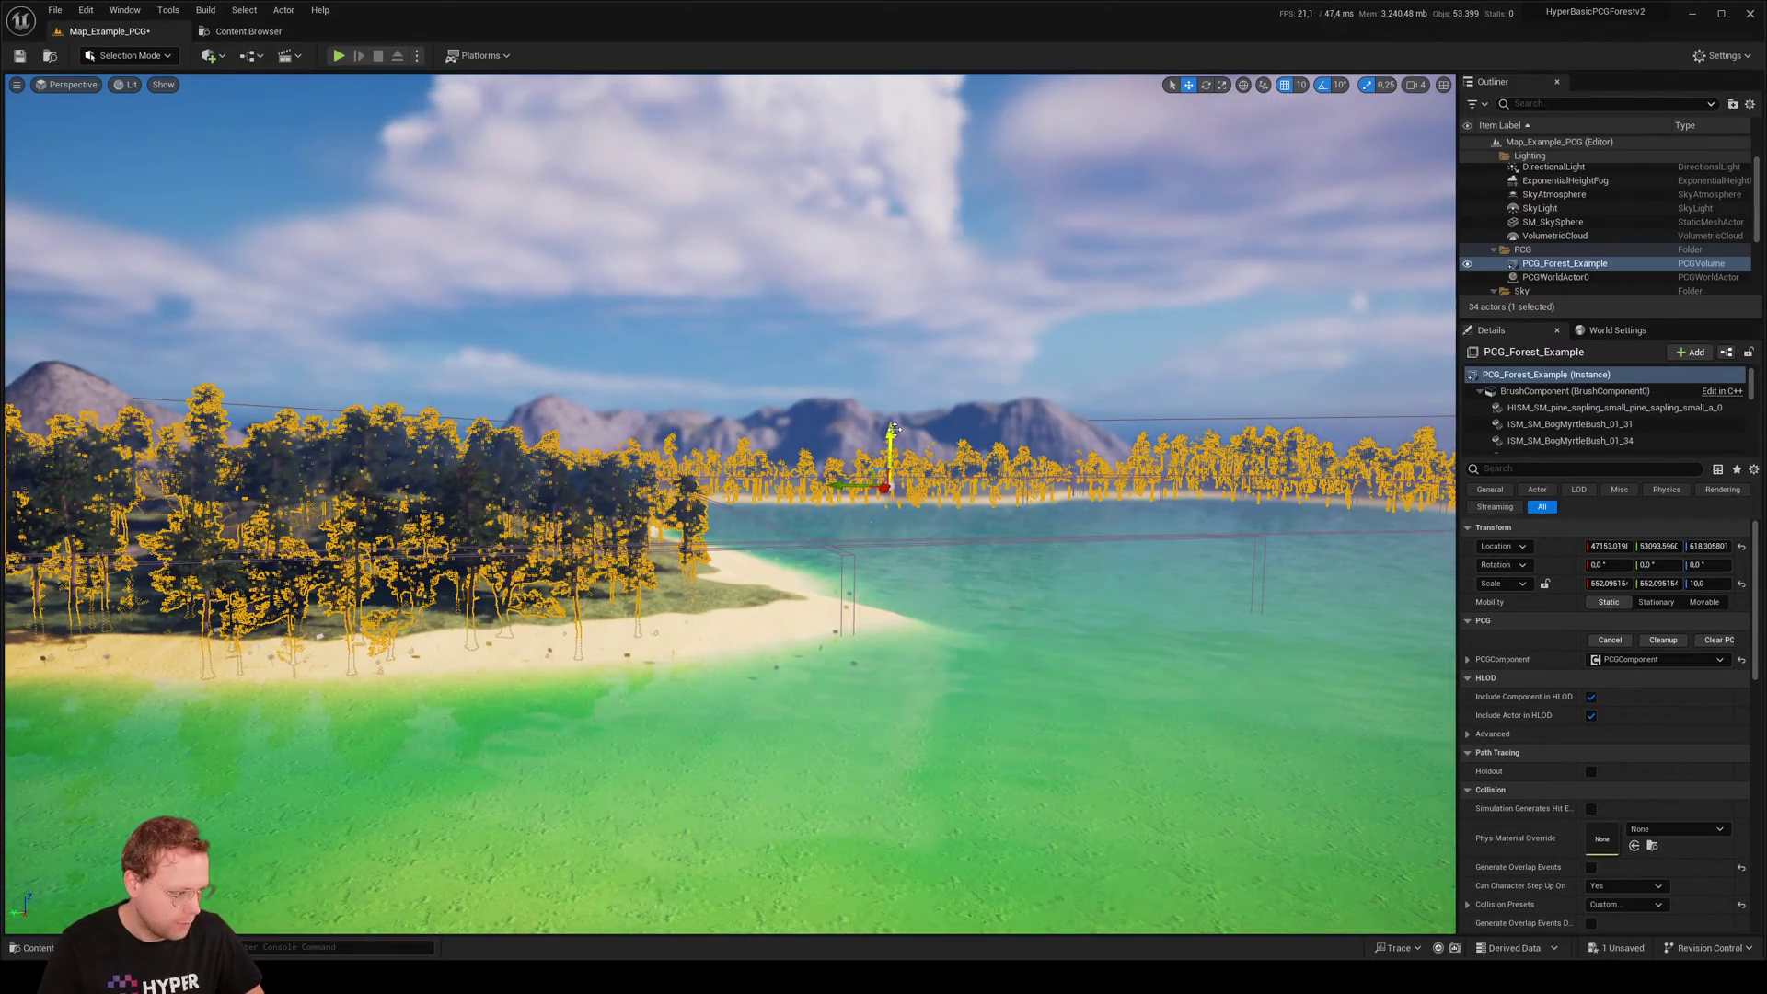
pyautogui.moveTo(913, 465); pyautogui.dragTo(810, 479, button='right')
pyautogui.press('r')
pyautogui.moveTo(1040, 419); pyautogui.dragTo(1038, 405)
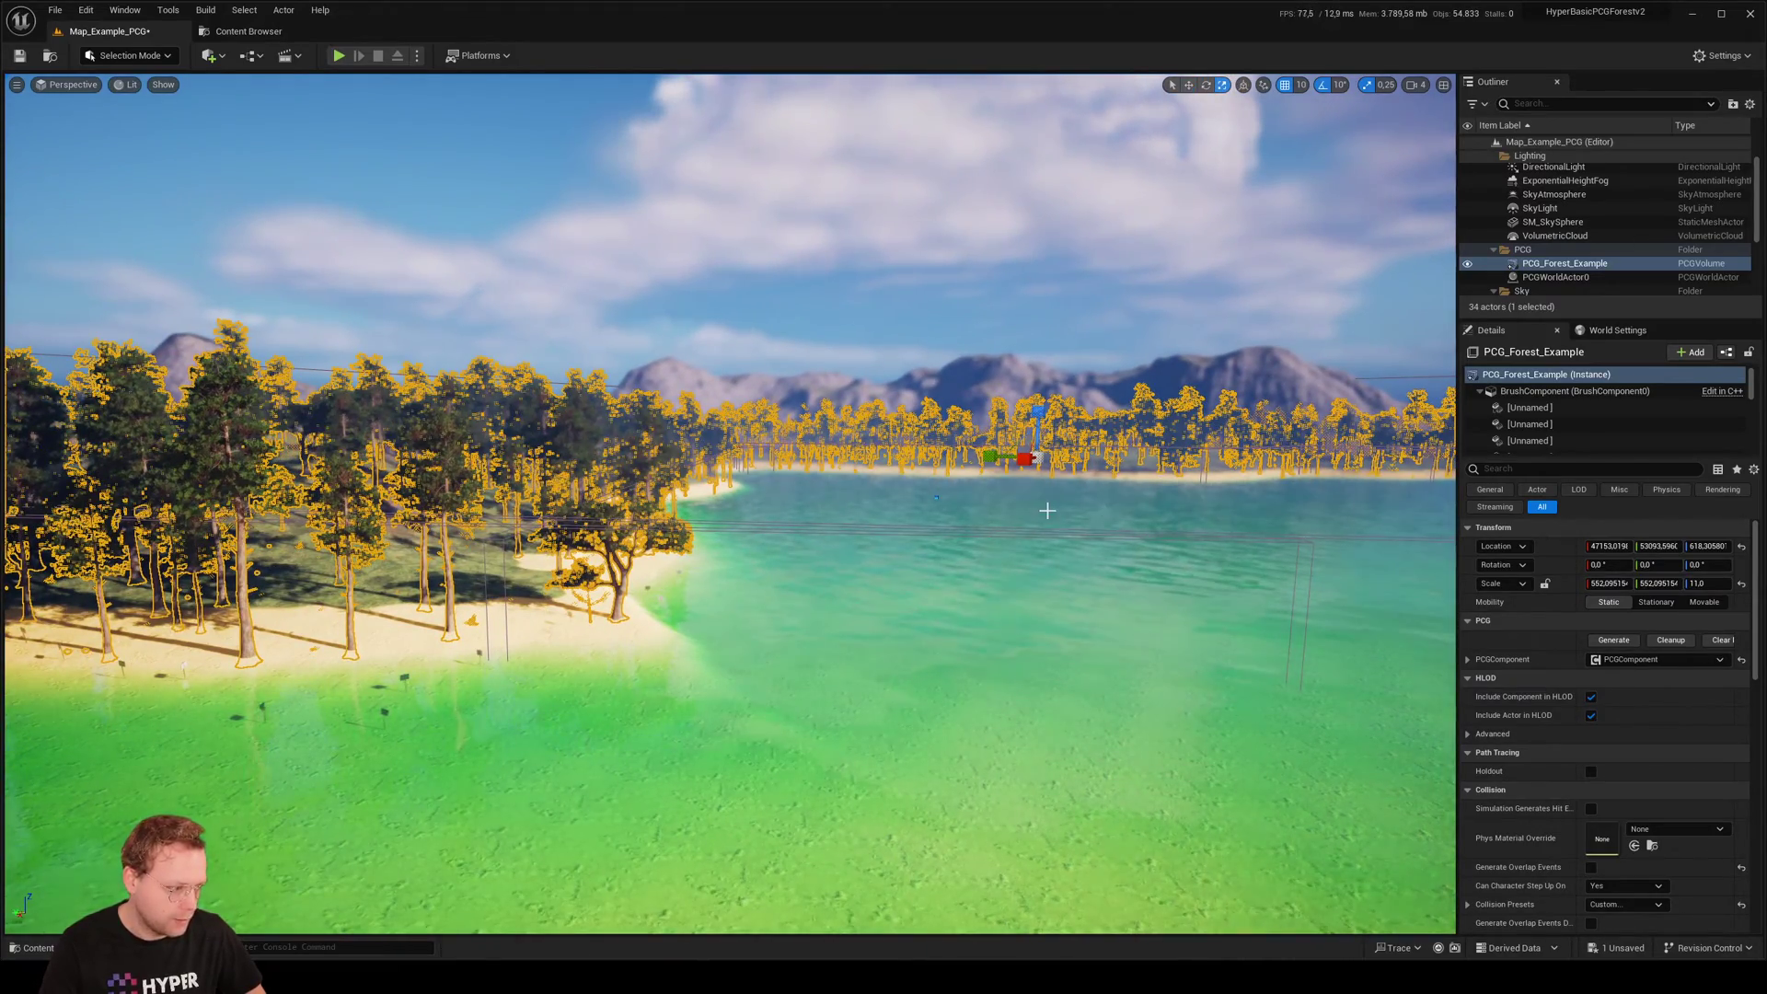
# Inspect the trees along the beach and open the PCG_Forest_Example graph for editing
pyautogui.press('w')
pyautogui.moveTo(1069, 519); pyautogui.dragTo(1114, 598, button='right')
pyautogui.scroll(-2, 1022, 561)
pyautogui.press('w')
pyautogui.press('s')
pyautogui.press('e')
pyautogui.rightClick(1551, 267)
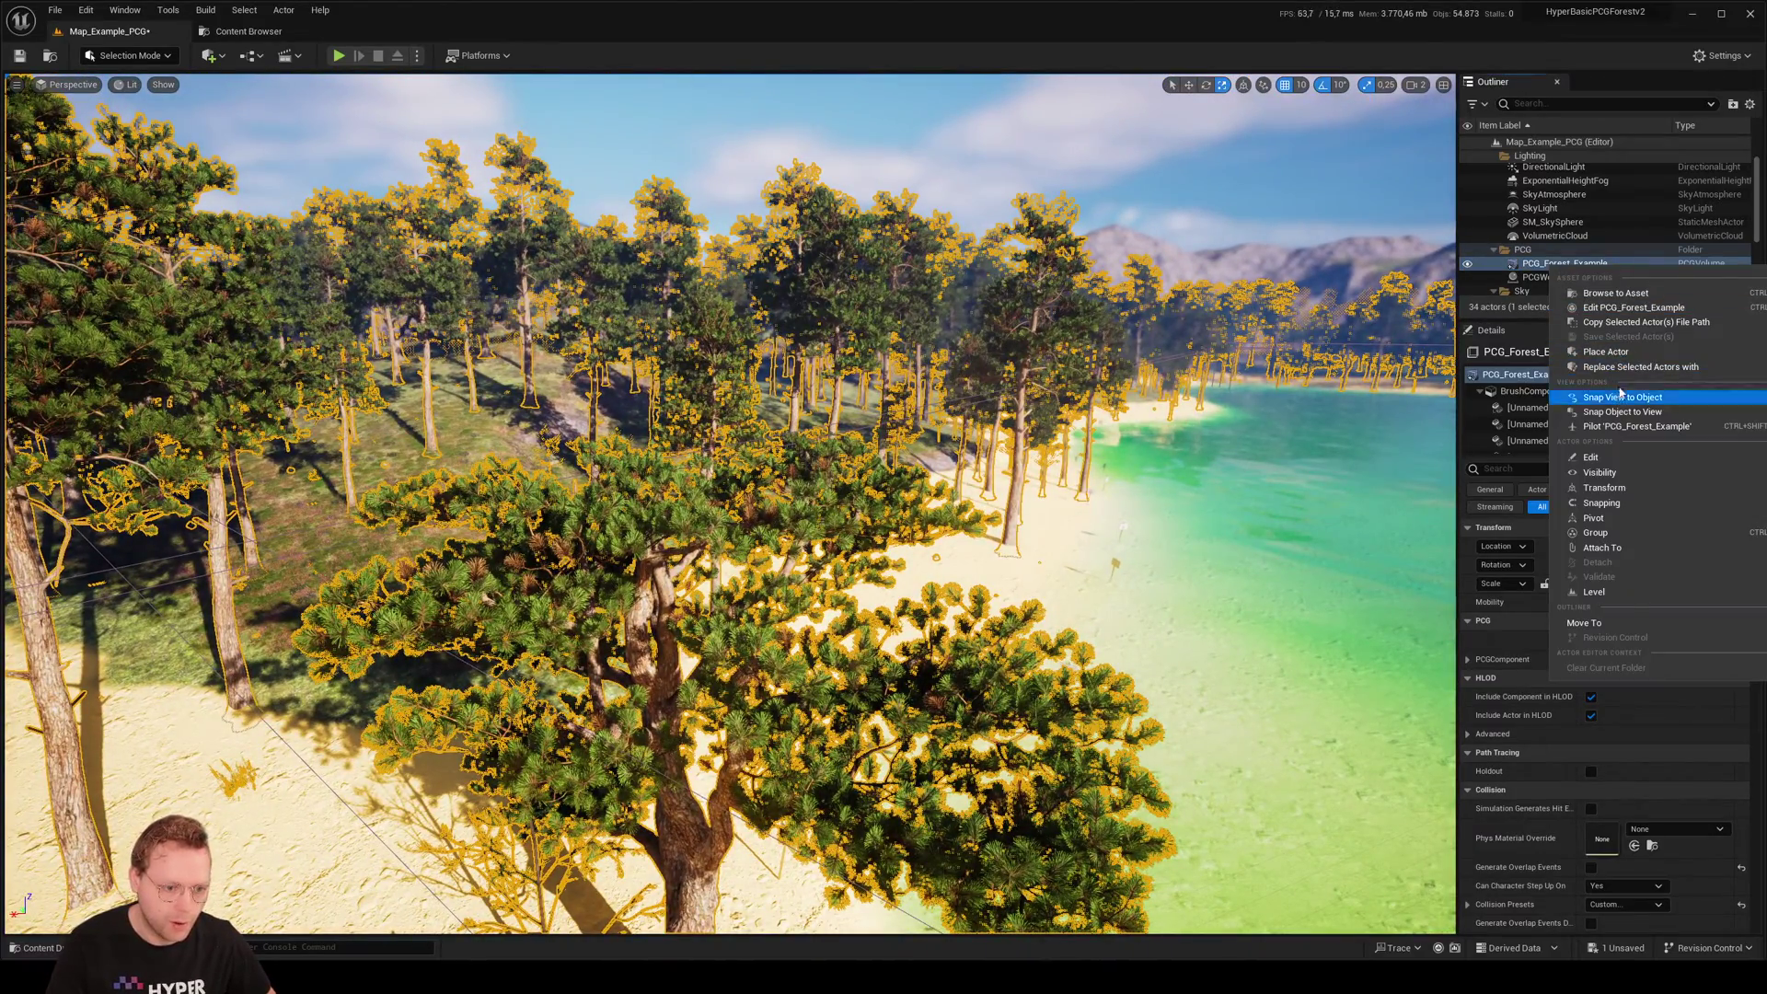
pyautogui.click(1622, 310)
# Examine the Grass Point Filter's settings in the PCG_SubGraph_Trees subgraph and close both PCG graphs
pyautogui.scroll(12, 730, 381)
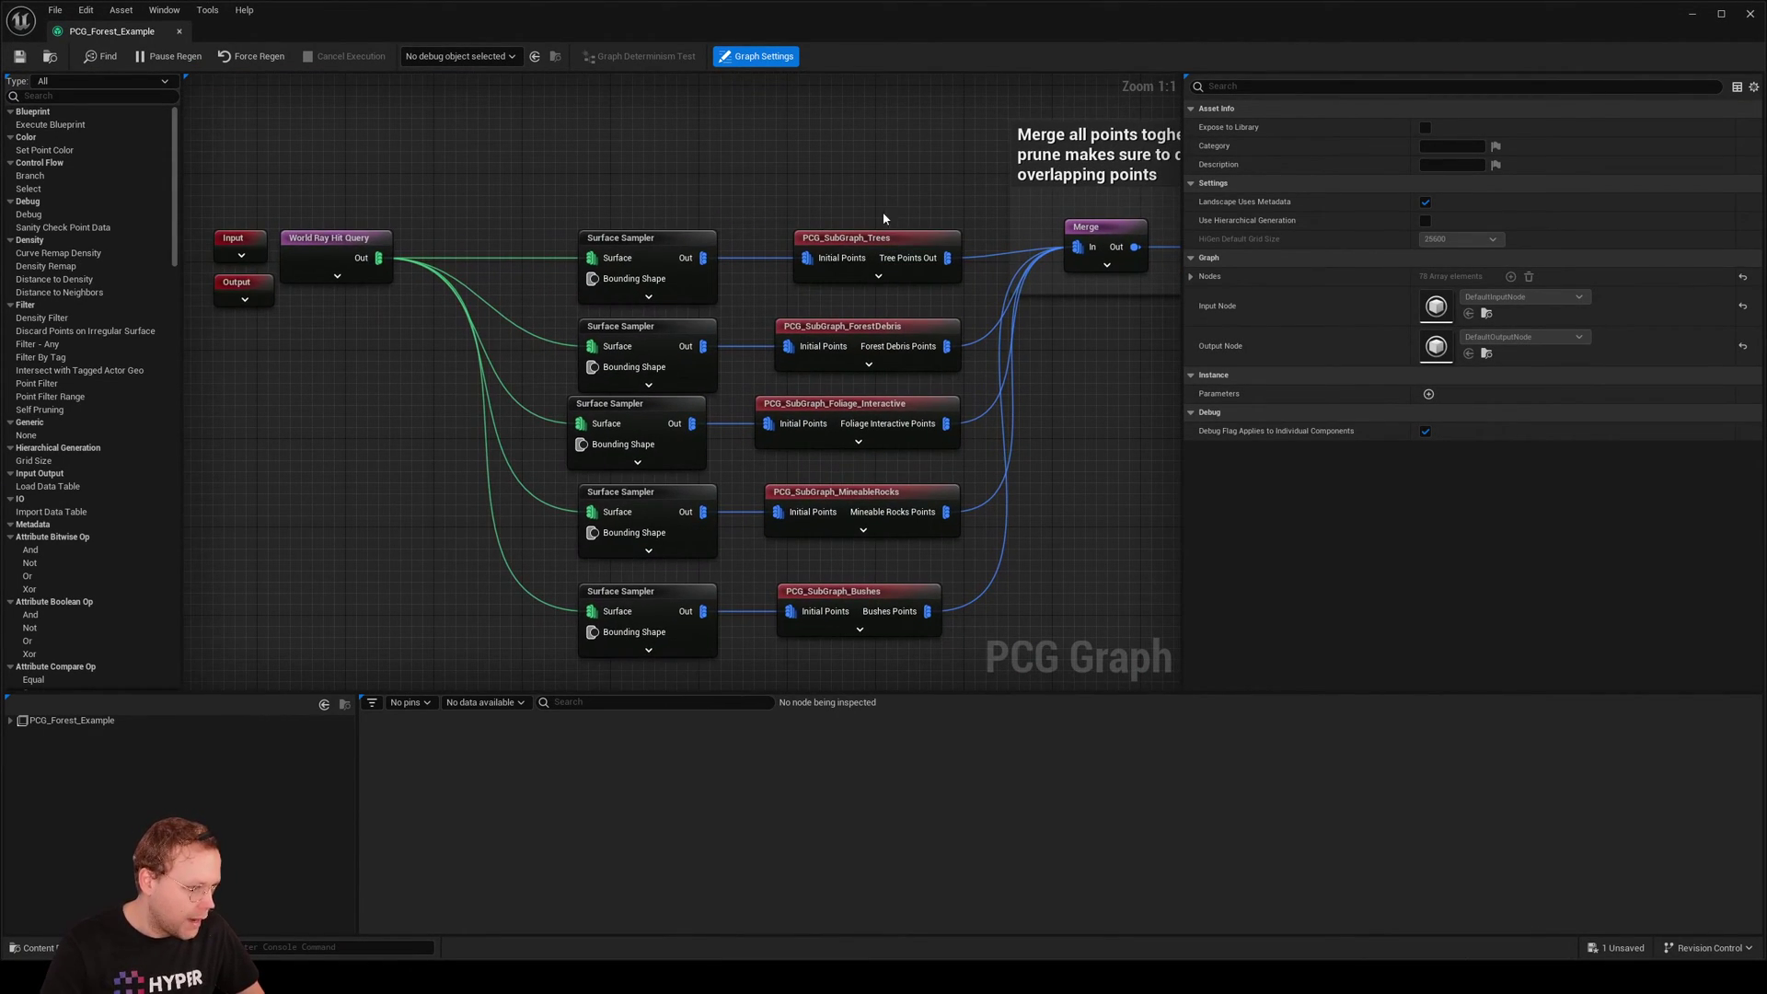
pyautogui.doubleClick(897, 249)
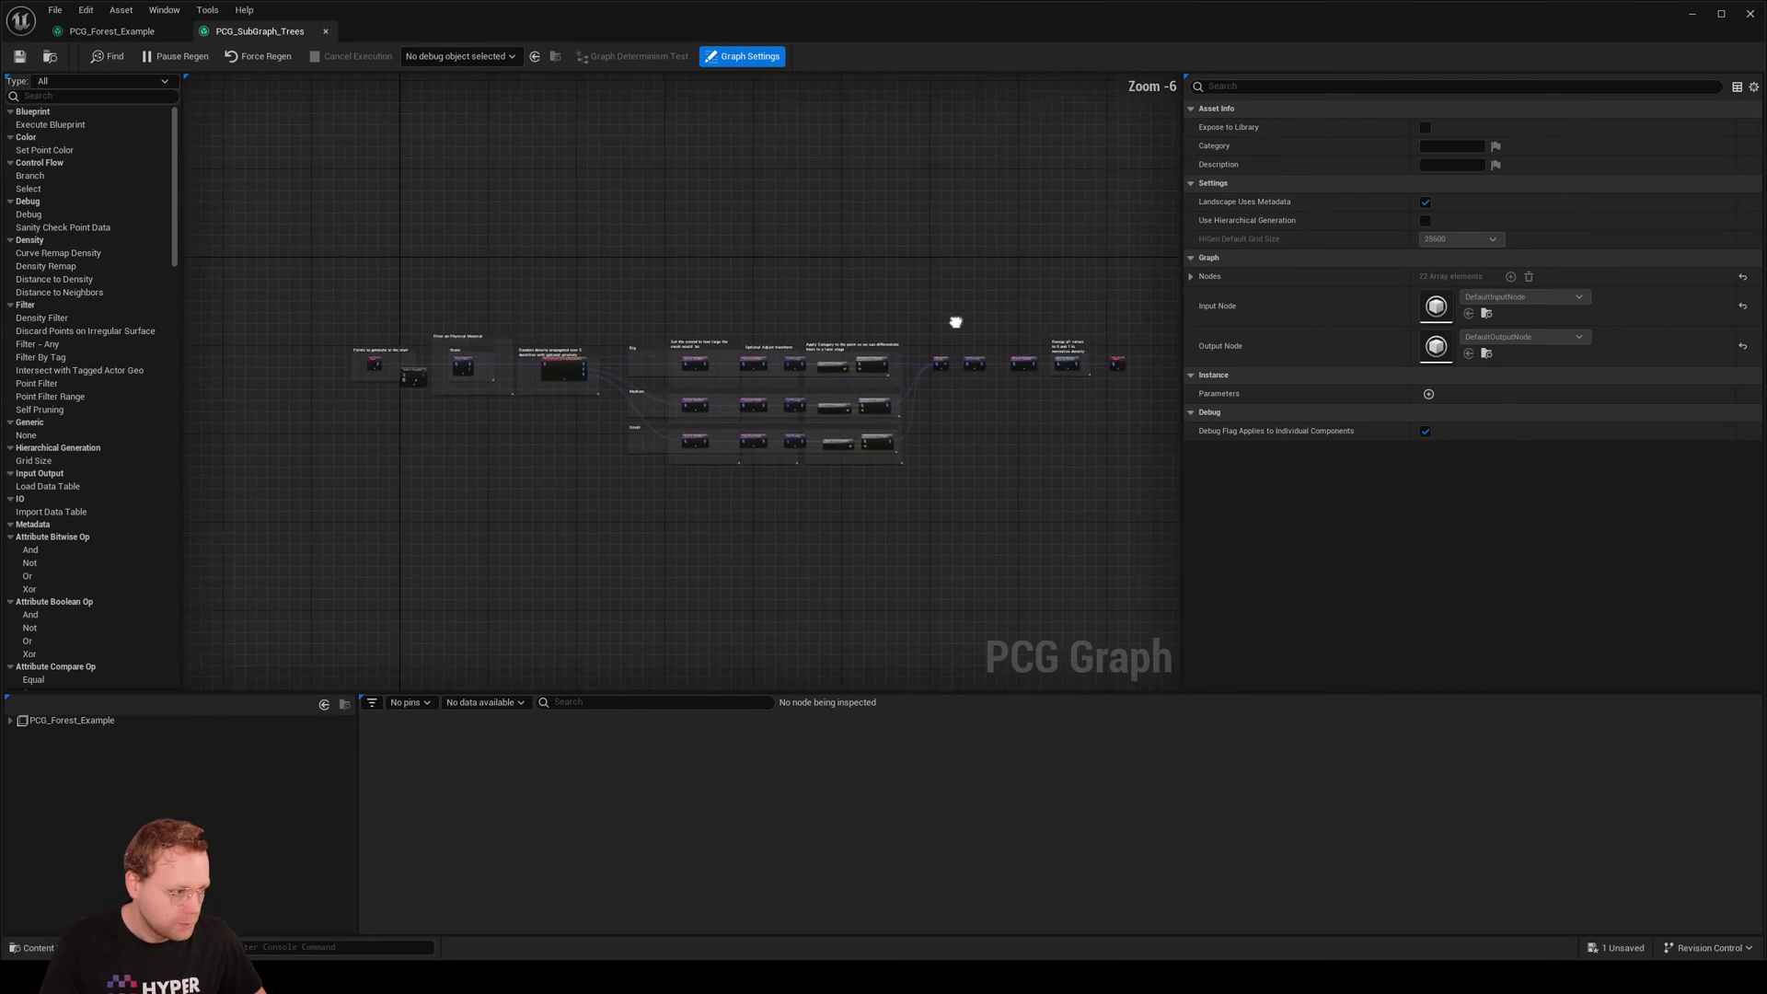
pyautogui.scroll(6, 635, 384)
pyautogui.moveTo(635, 384); pyautogui.dragTo(920, 554, button='right')
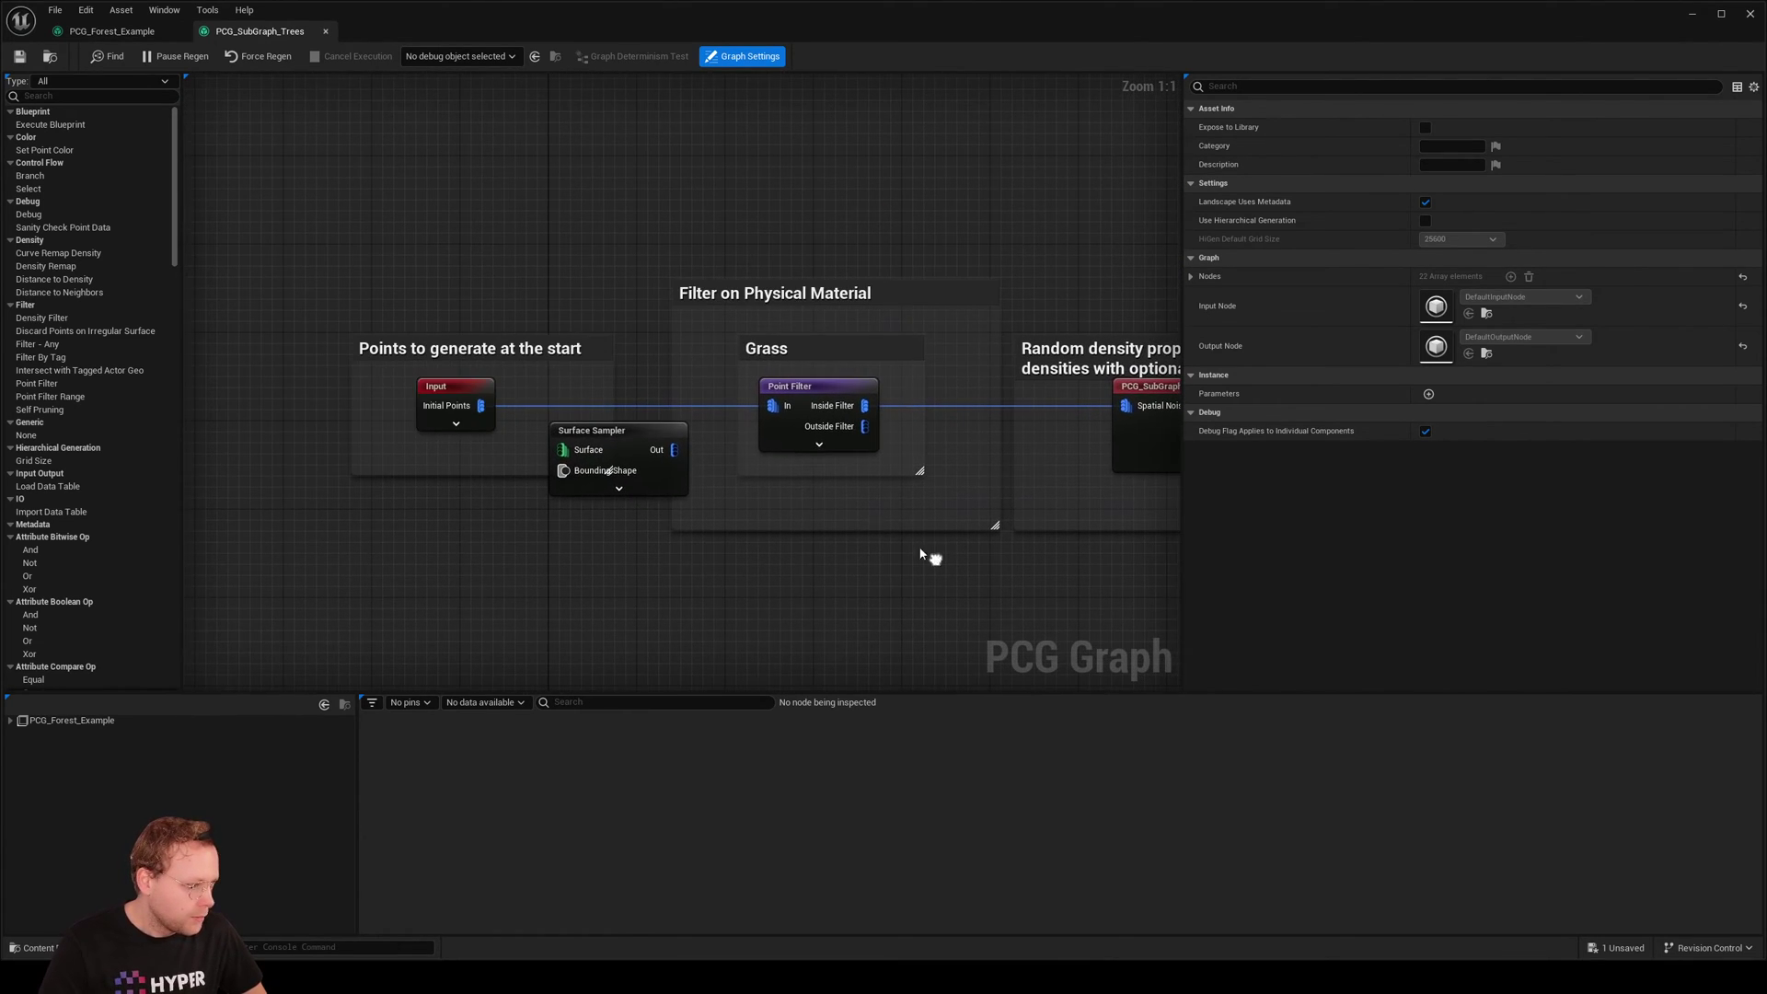
pyautogui.click(778, 424)
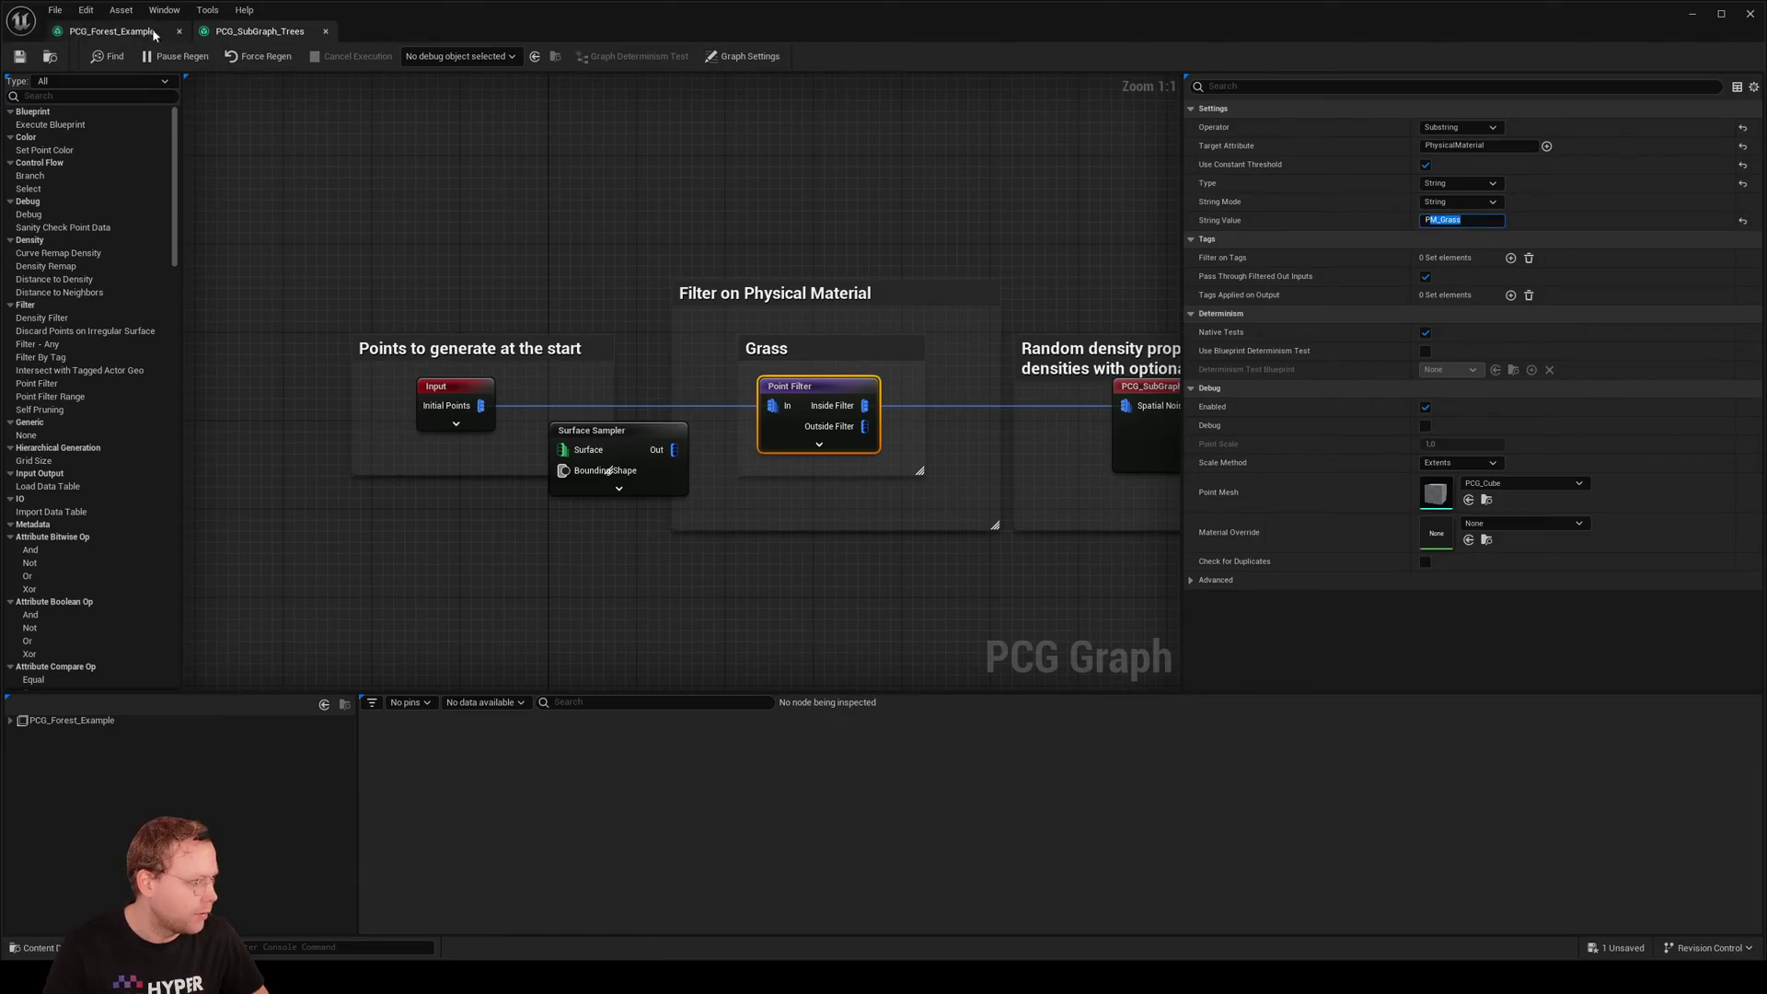
pyautogui.click(327, 32)
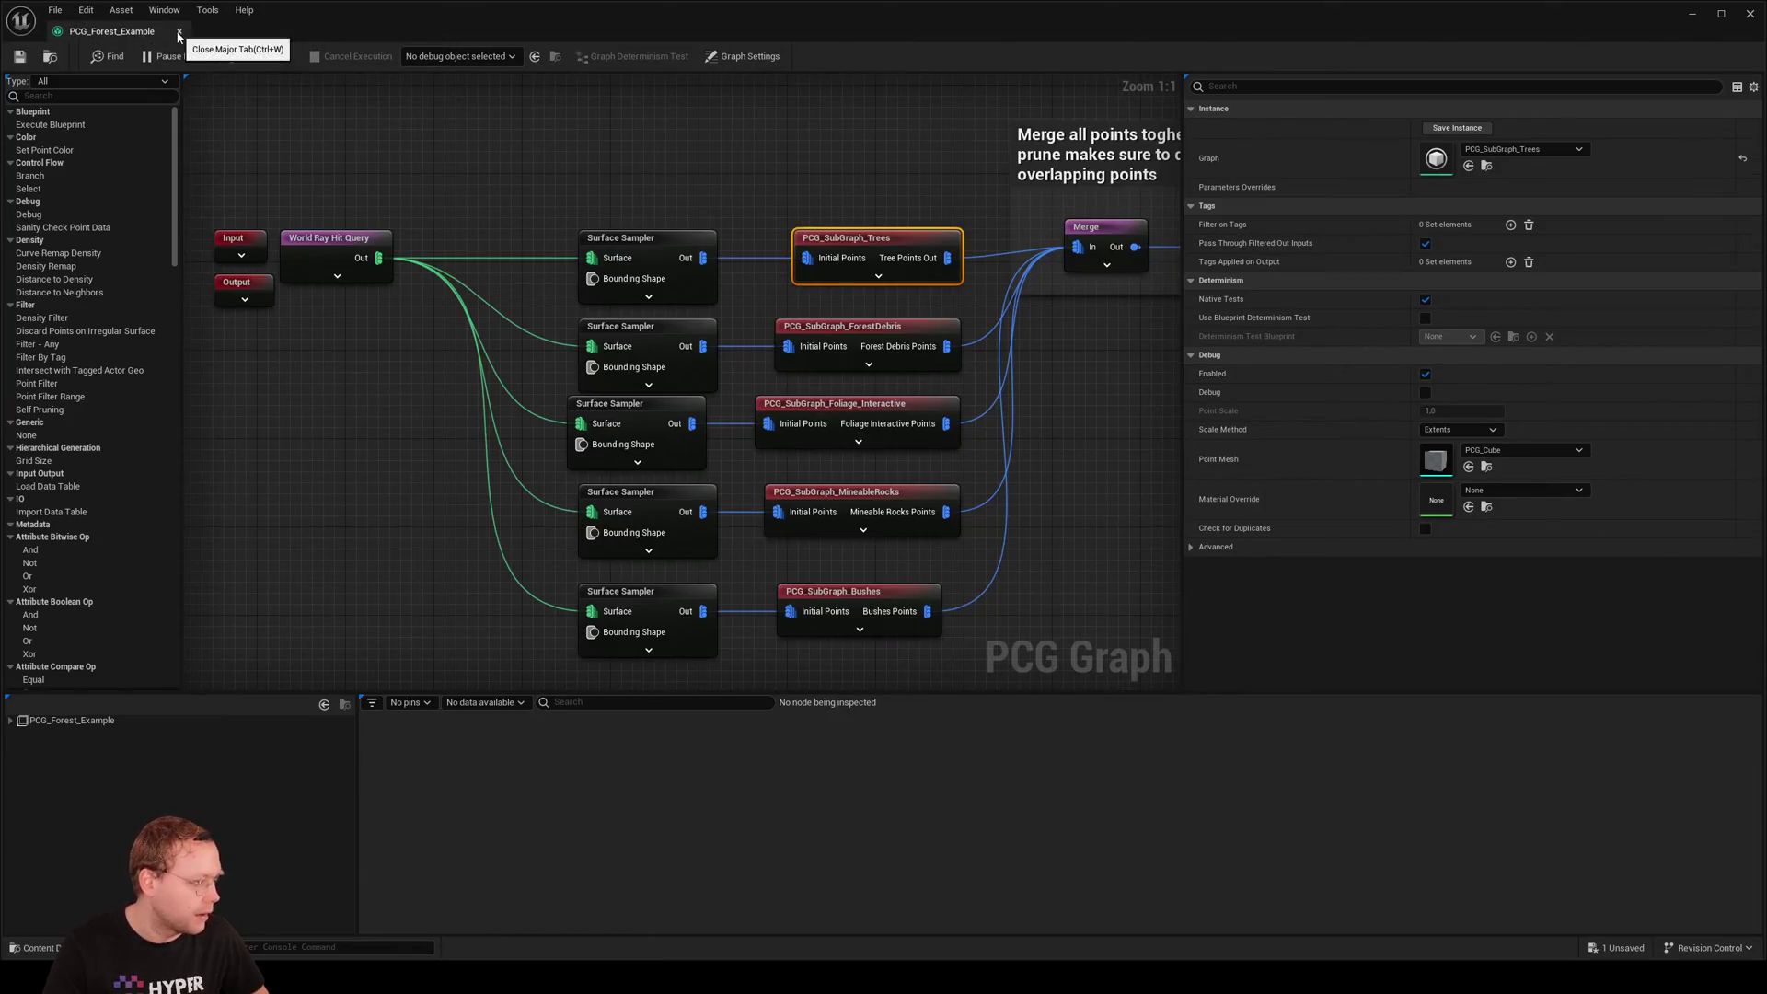
pyautogui.click(178, 34)
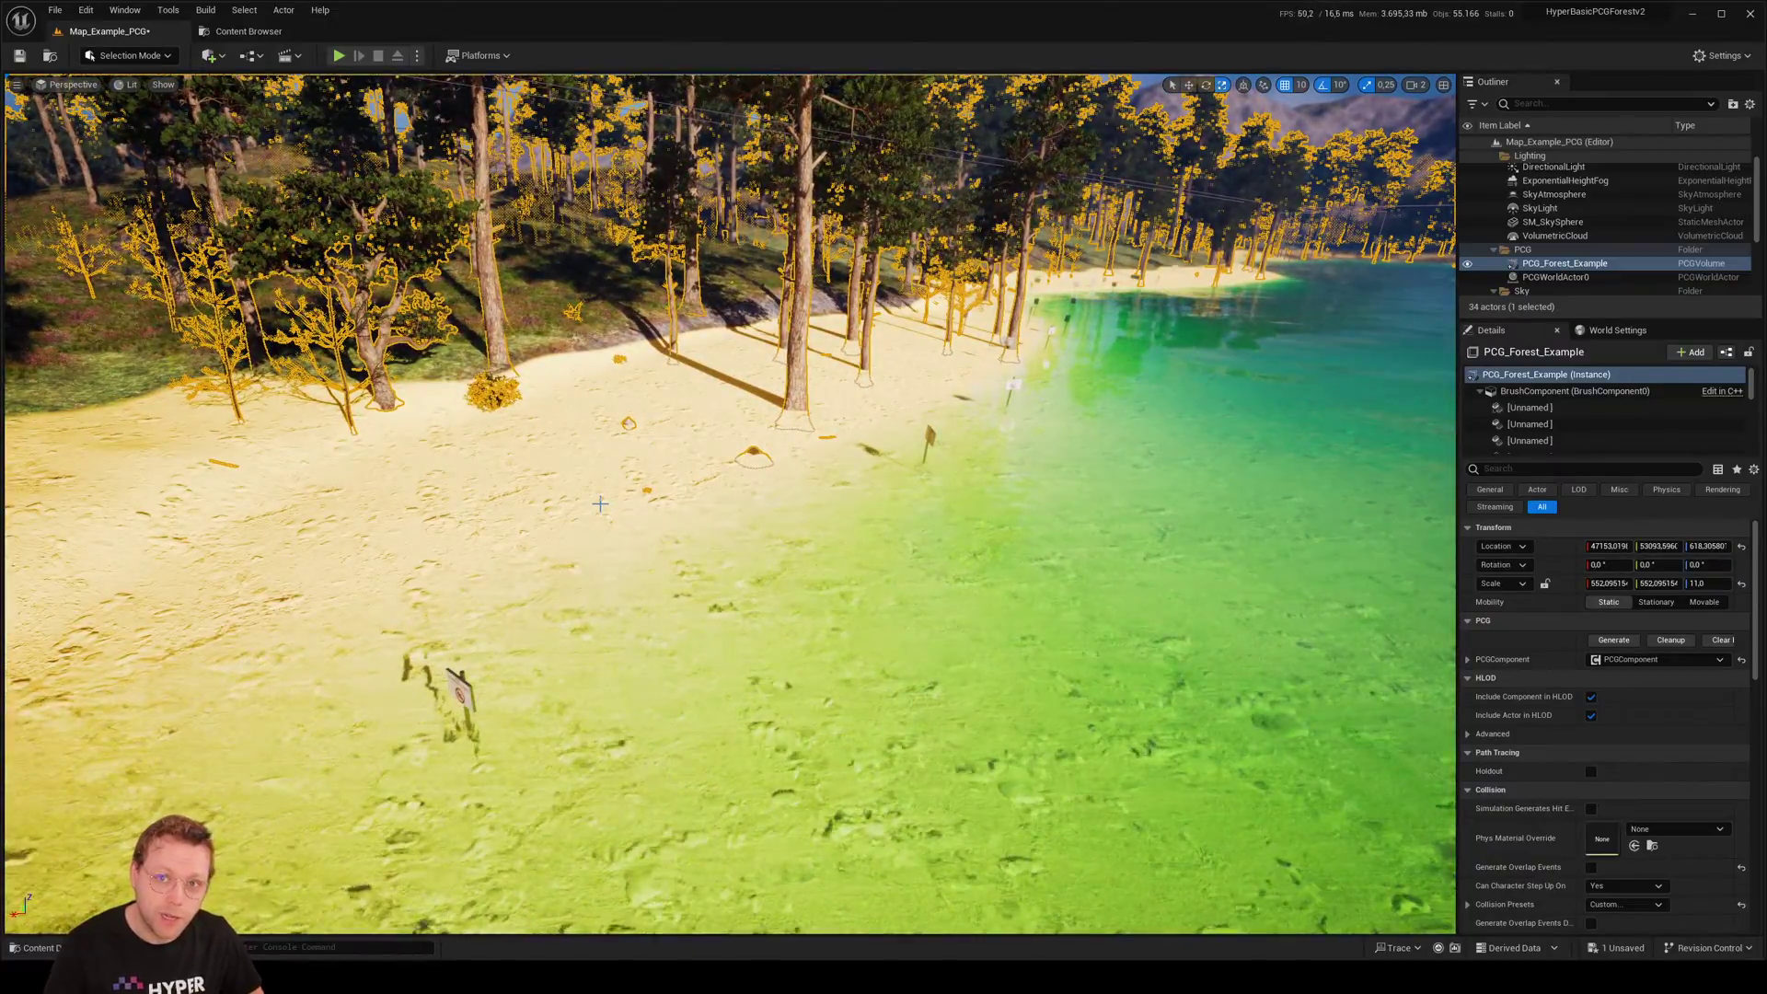
# Select the landscape near the beach and locate its assigned landscape material in the Content Browser
pyautogui.moveTo(600, 504); pyautogui.dragTo(221, 387, button='right')
pyautogui.press('s')
pyautogui.press('w')
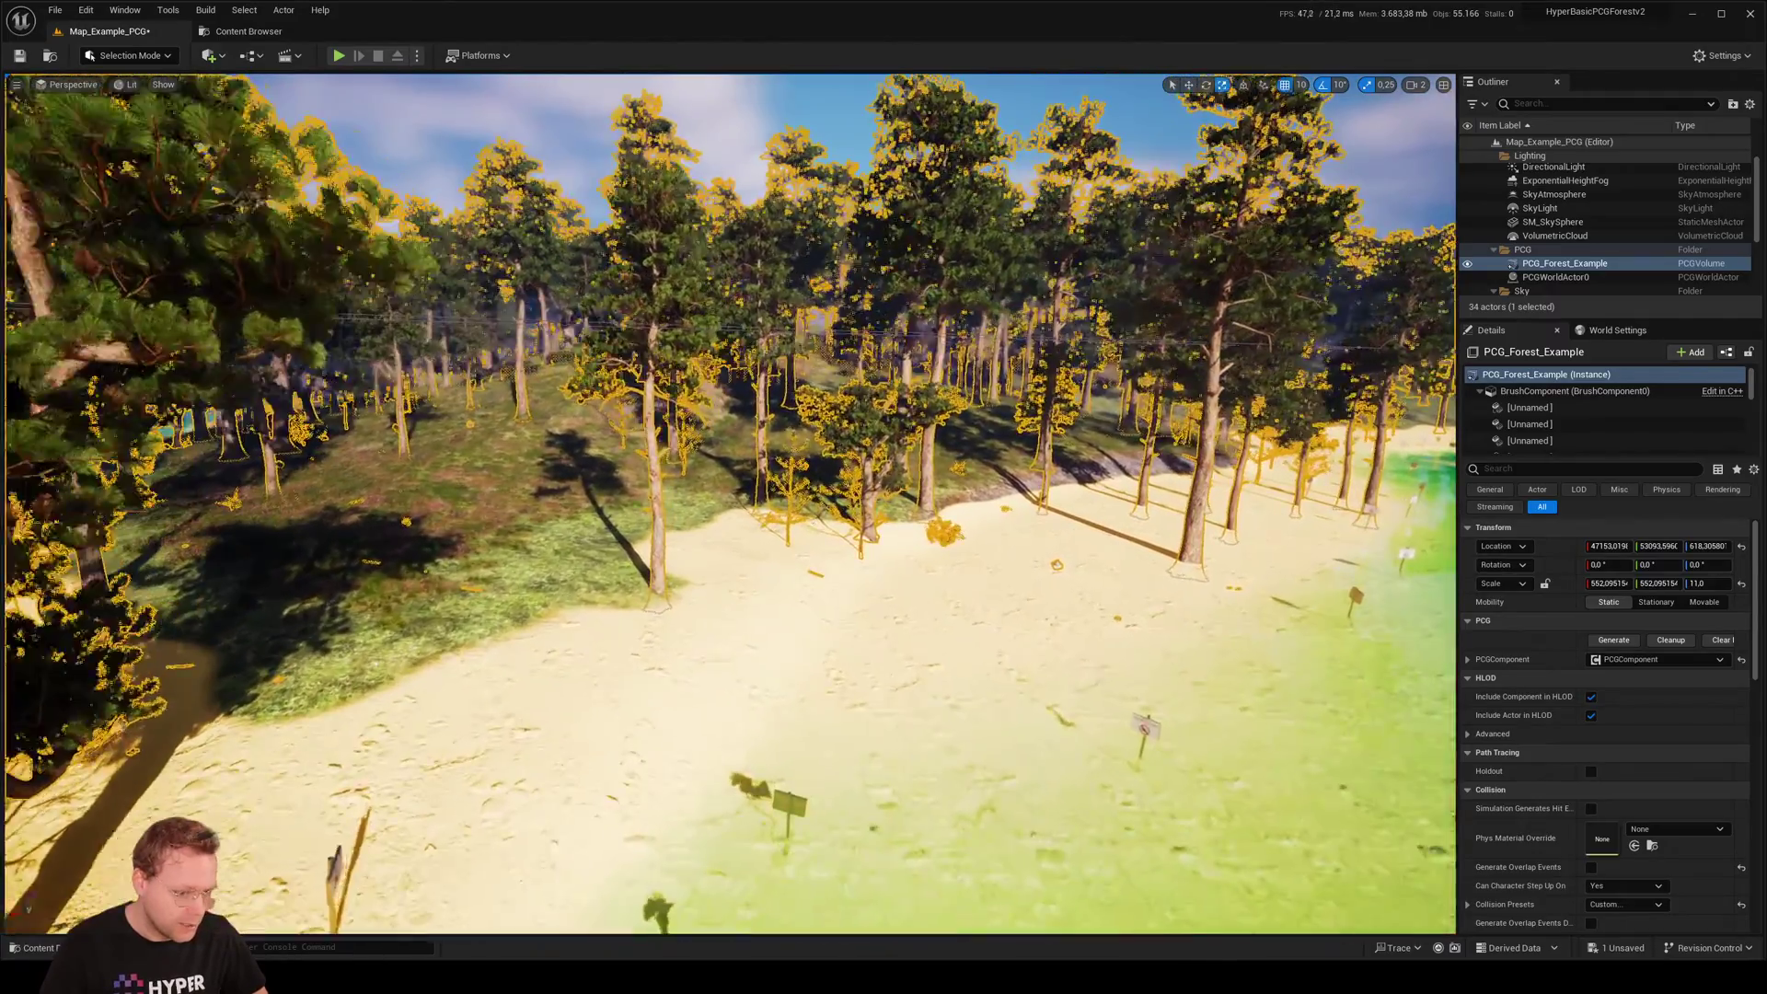
pyautogui.moveTo(507, 497); pyautogui.dragTo(520, 497, button='right')
pyautogui.click(937, 422)
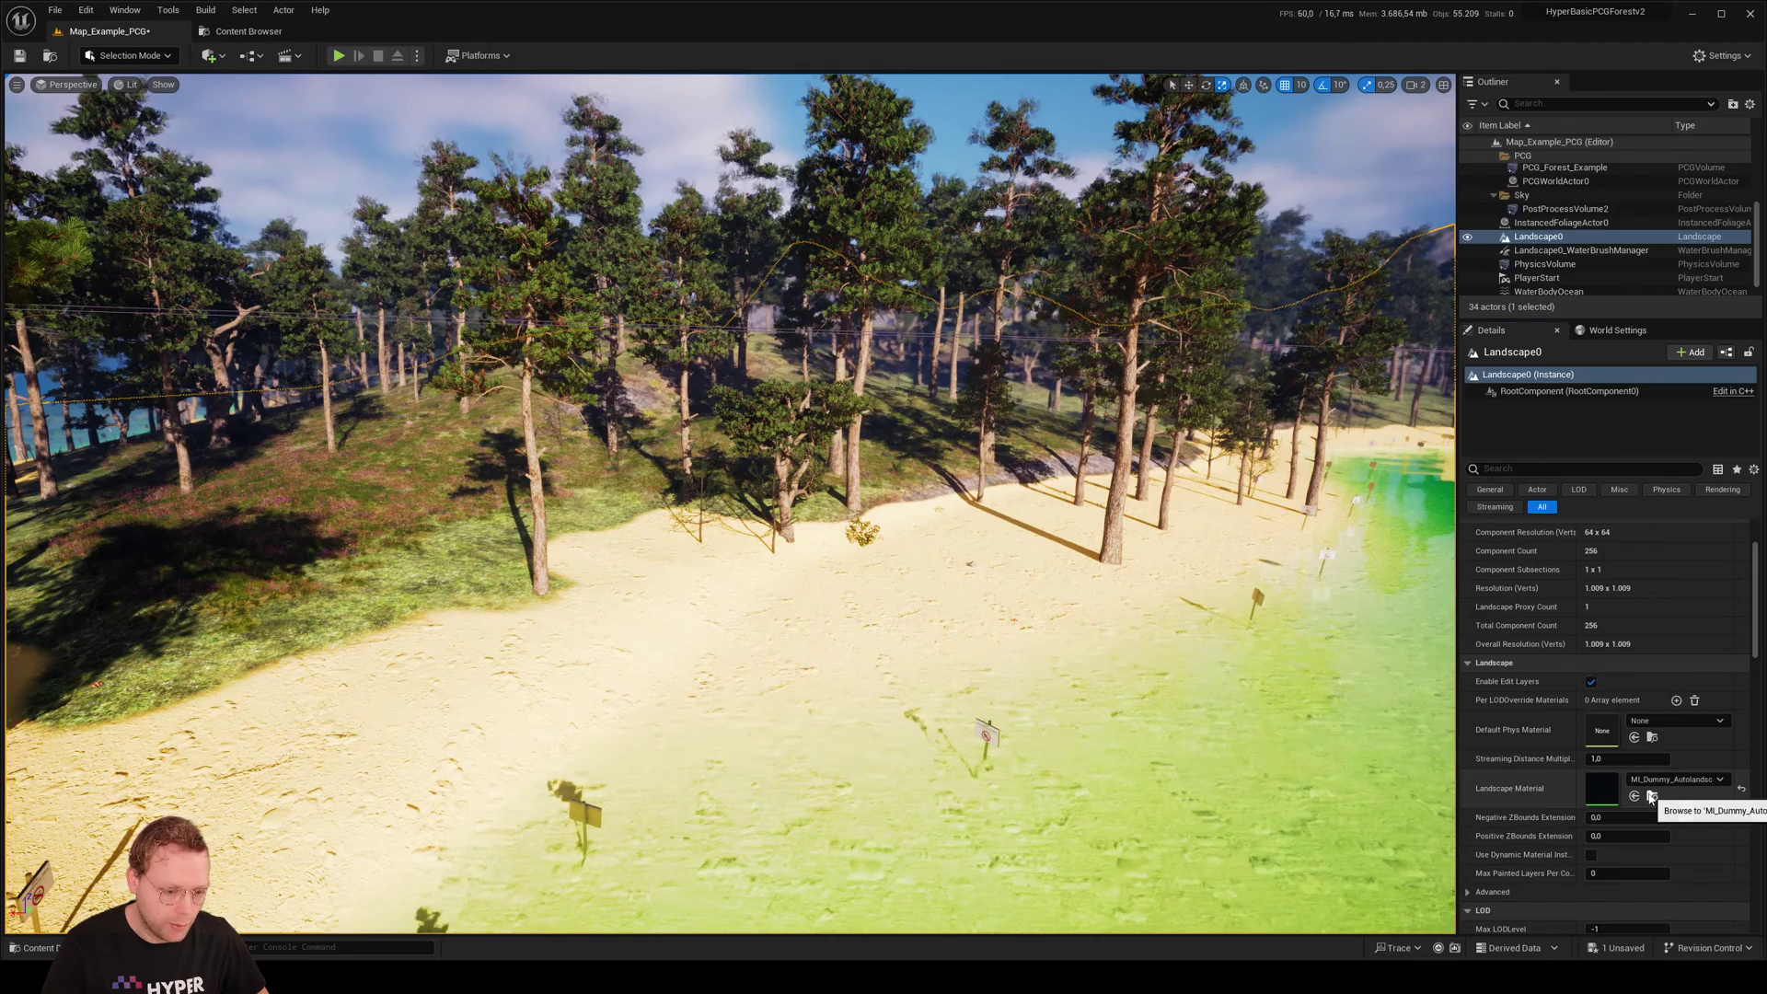
pyautogui.click(1651, 885)
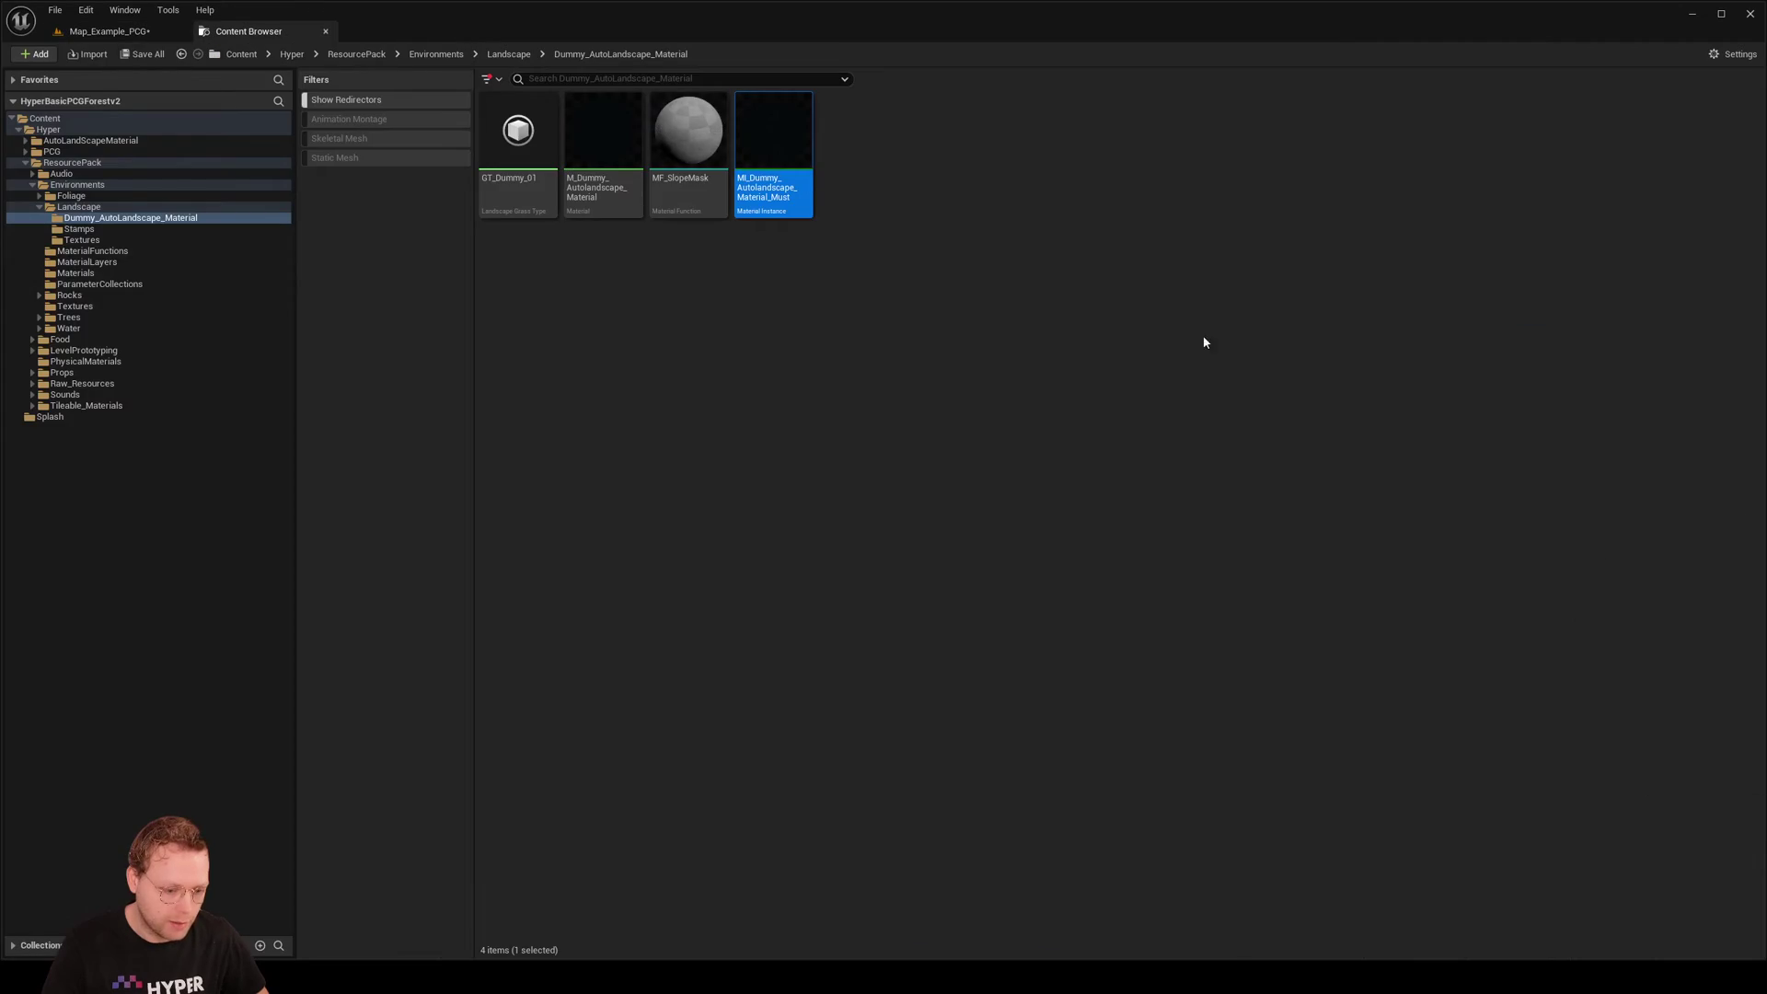
# Open M_Dummy_Autolandscape_Material and trace the PM_Sand input of Landscape Physical Material Output back to the beach MF_BlendOnHeight node
pyautogui.click(598, 179)
pyautogui.doubleClick(577, 178)
pyautogui.scroll(-4, 1081, 347)
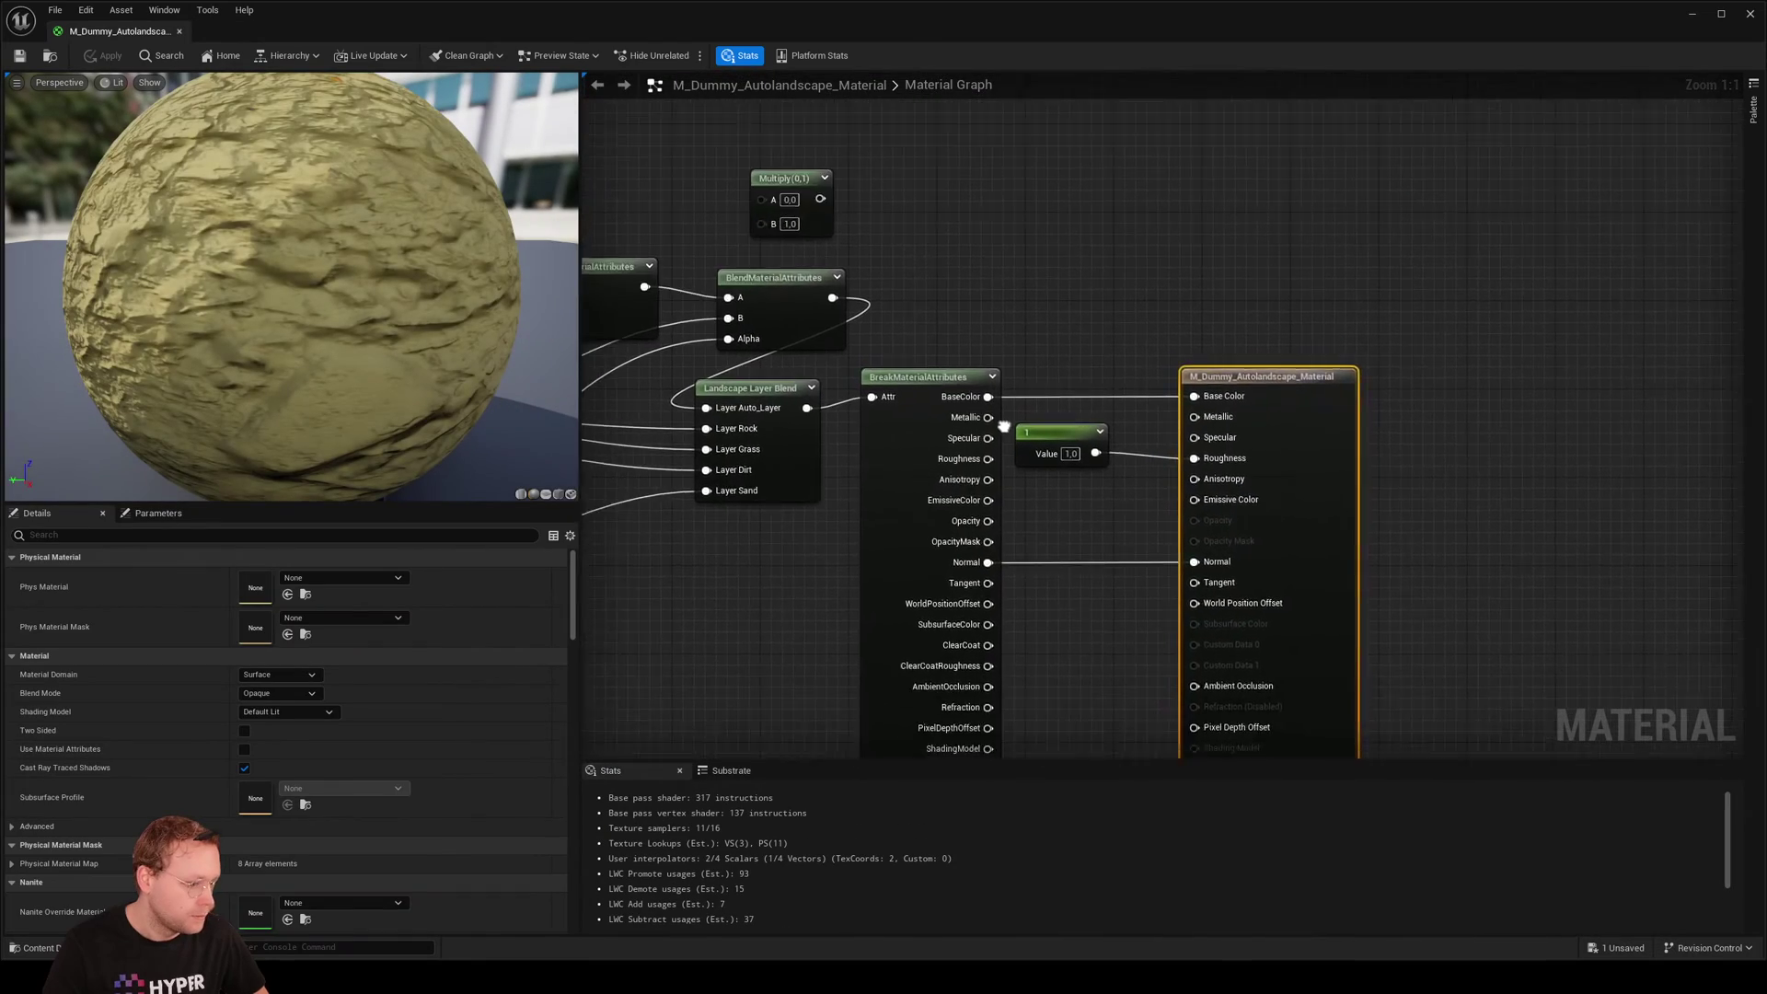
pyautogui.moveTo(1146, 384); pyautogui.dragTo(1310, 611)
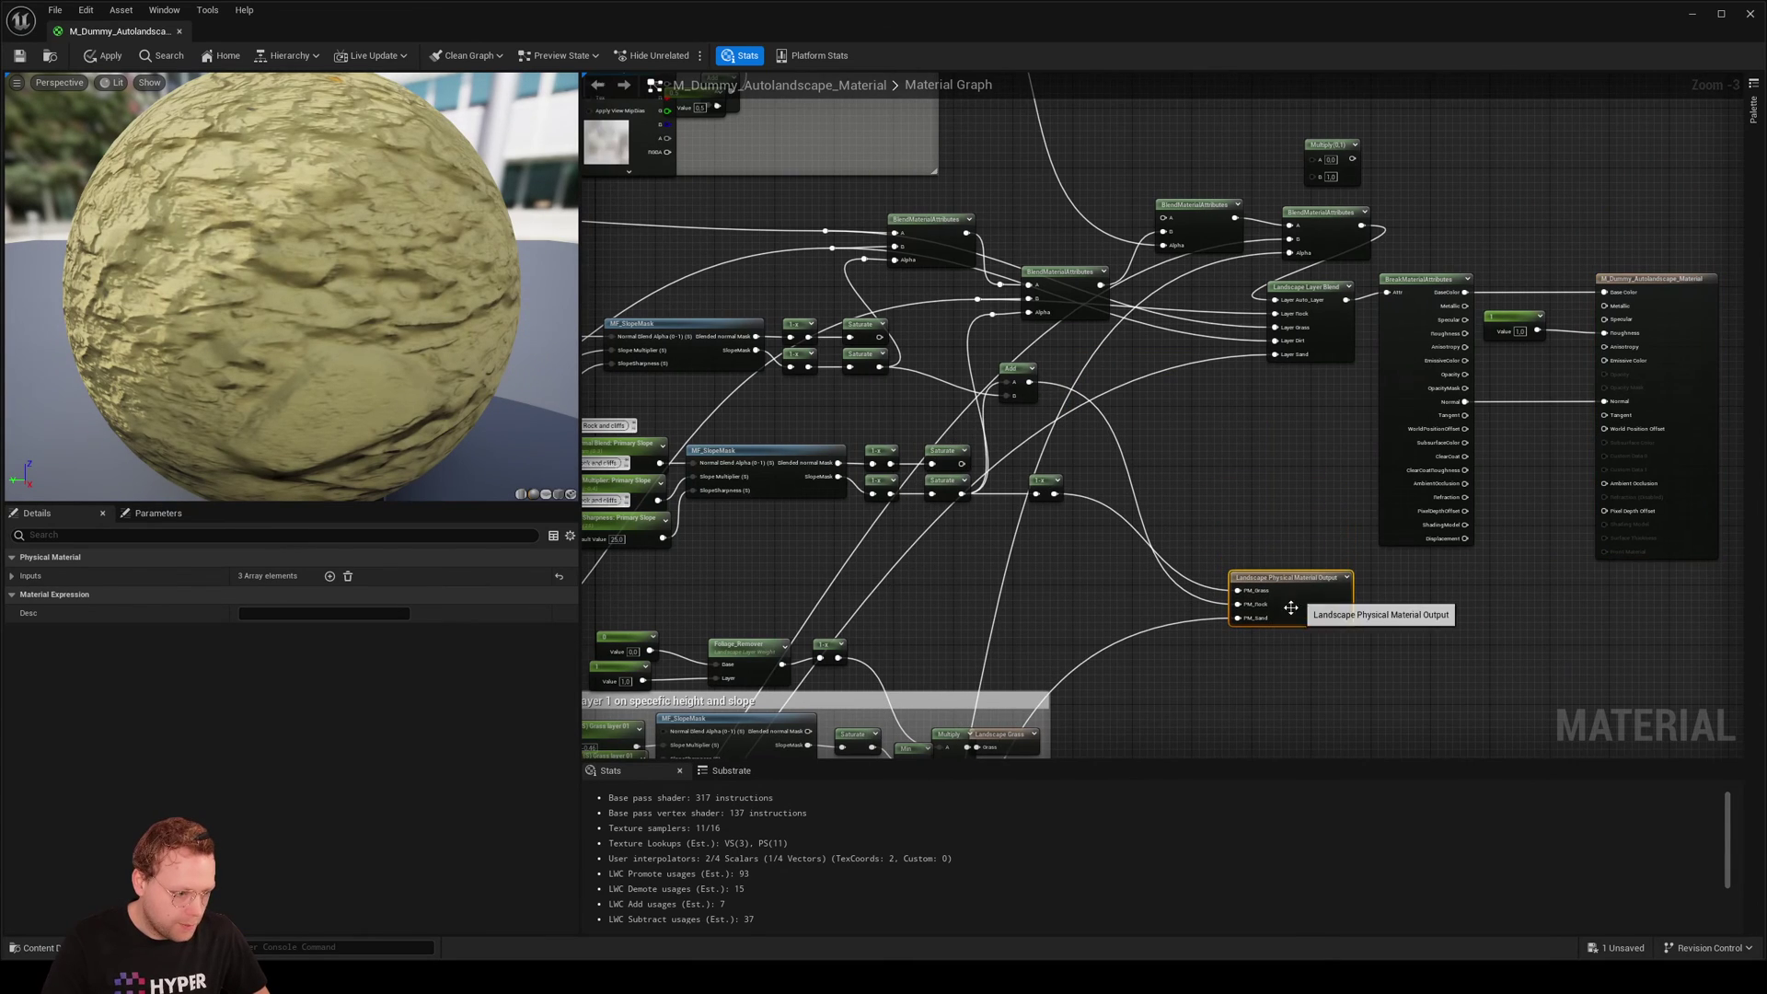
pyautogui.moveTo(1273, 642); pyautogui.dragTo(1235, 408, button='right')
pyautogui.moveTo(1273, 381); pyautogui.dragTo(1348, 527)
pyautogui.moveTo(1101, 686); pyautogui.dragTo(1416, 274, button='right')
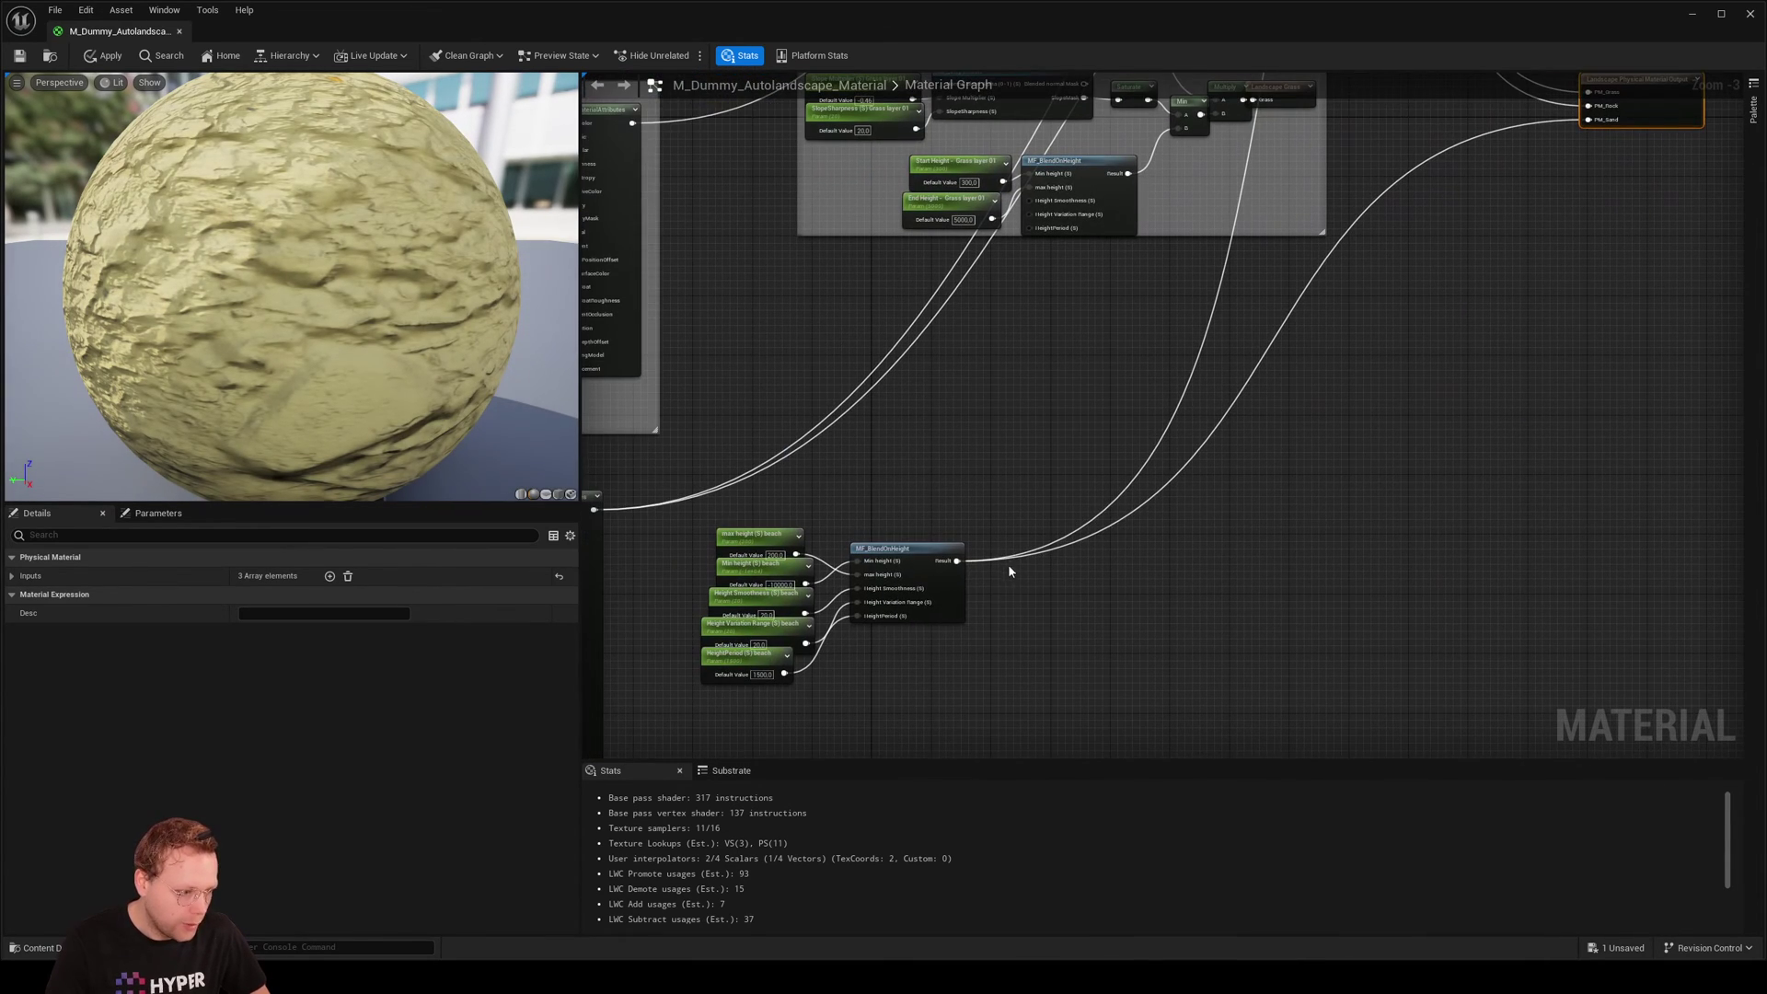
pyautogui.scroll(3, 804, 578)
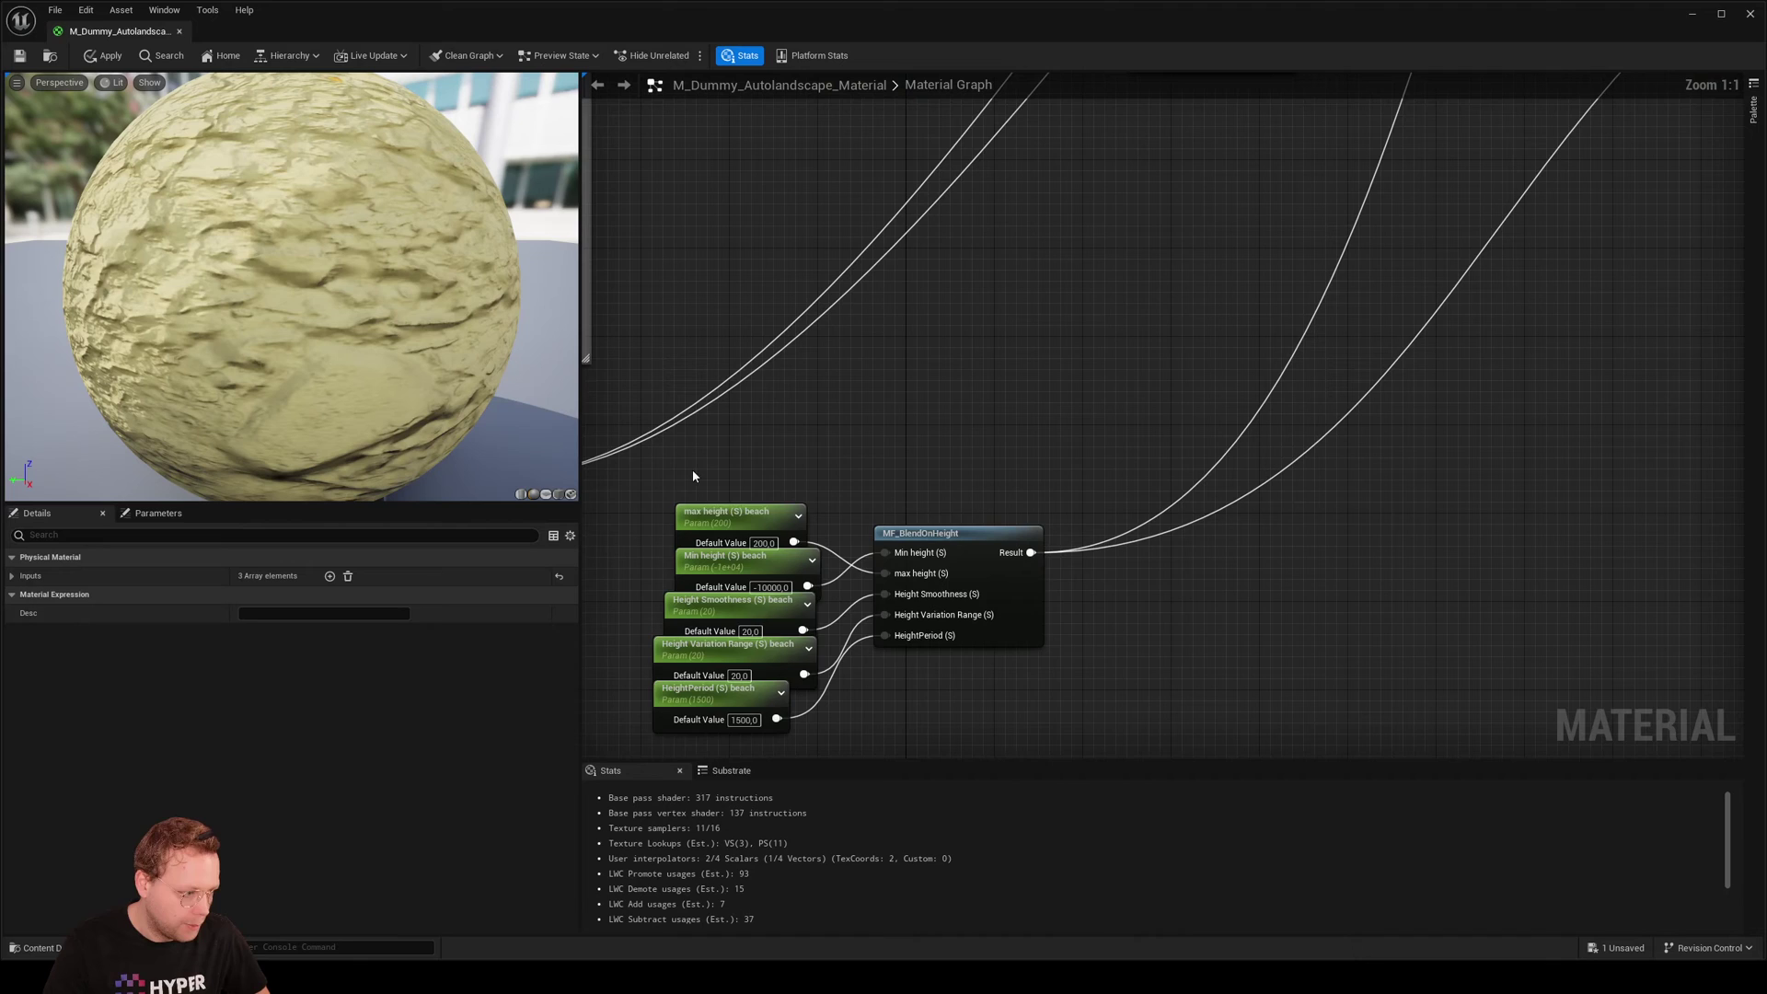
pyautogui.moveTo(1121, 668); pyautogui.dragTo(1132, 655)
# Select the Landscape Physical Material Output node and expand its Index [2] input to check the assigned physical material
pyautogui.moveTo(1366, 339); pyautogui.dragTo(905, 642, button='right')
pyautogui.moveTo(1595, 179); pyautogui.dragTo(1311, 445, button='right')
pyautogui.click(1314, 444)
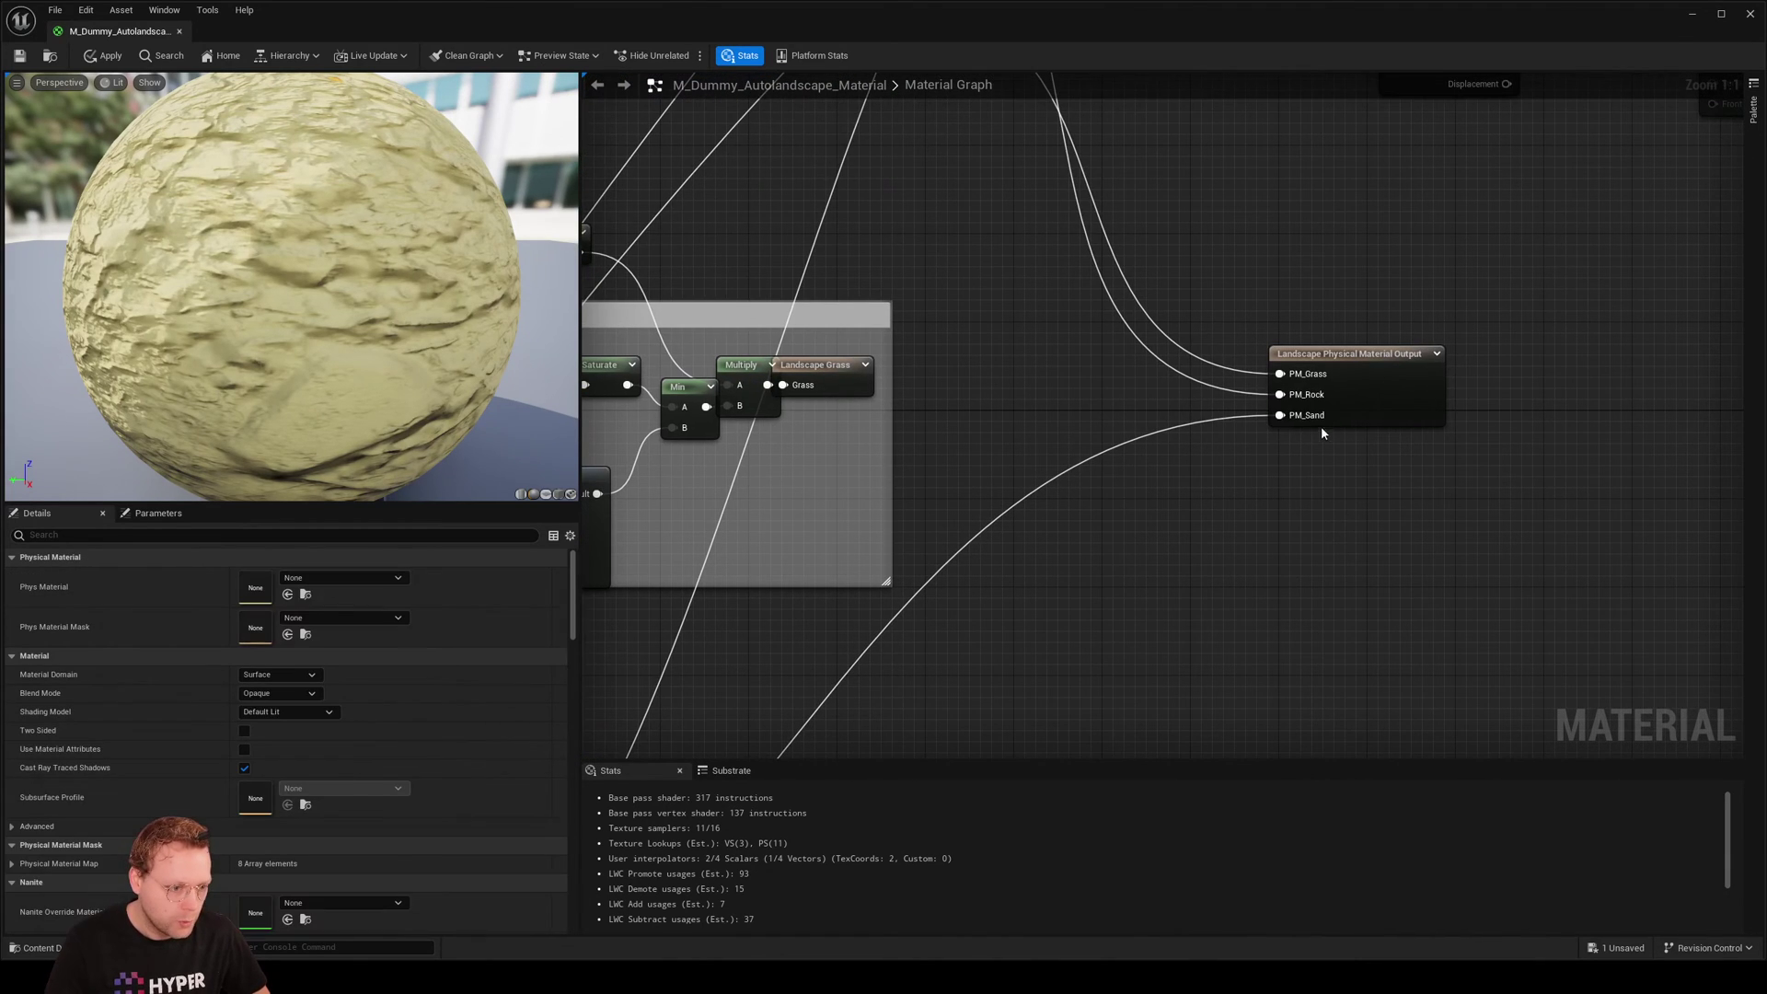
pyautogui.click(1352, 412)
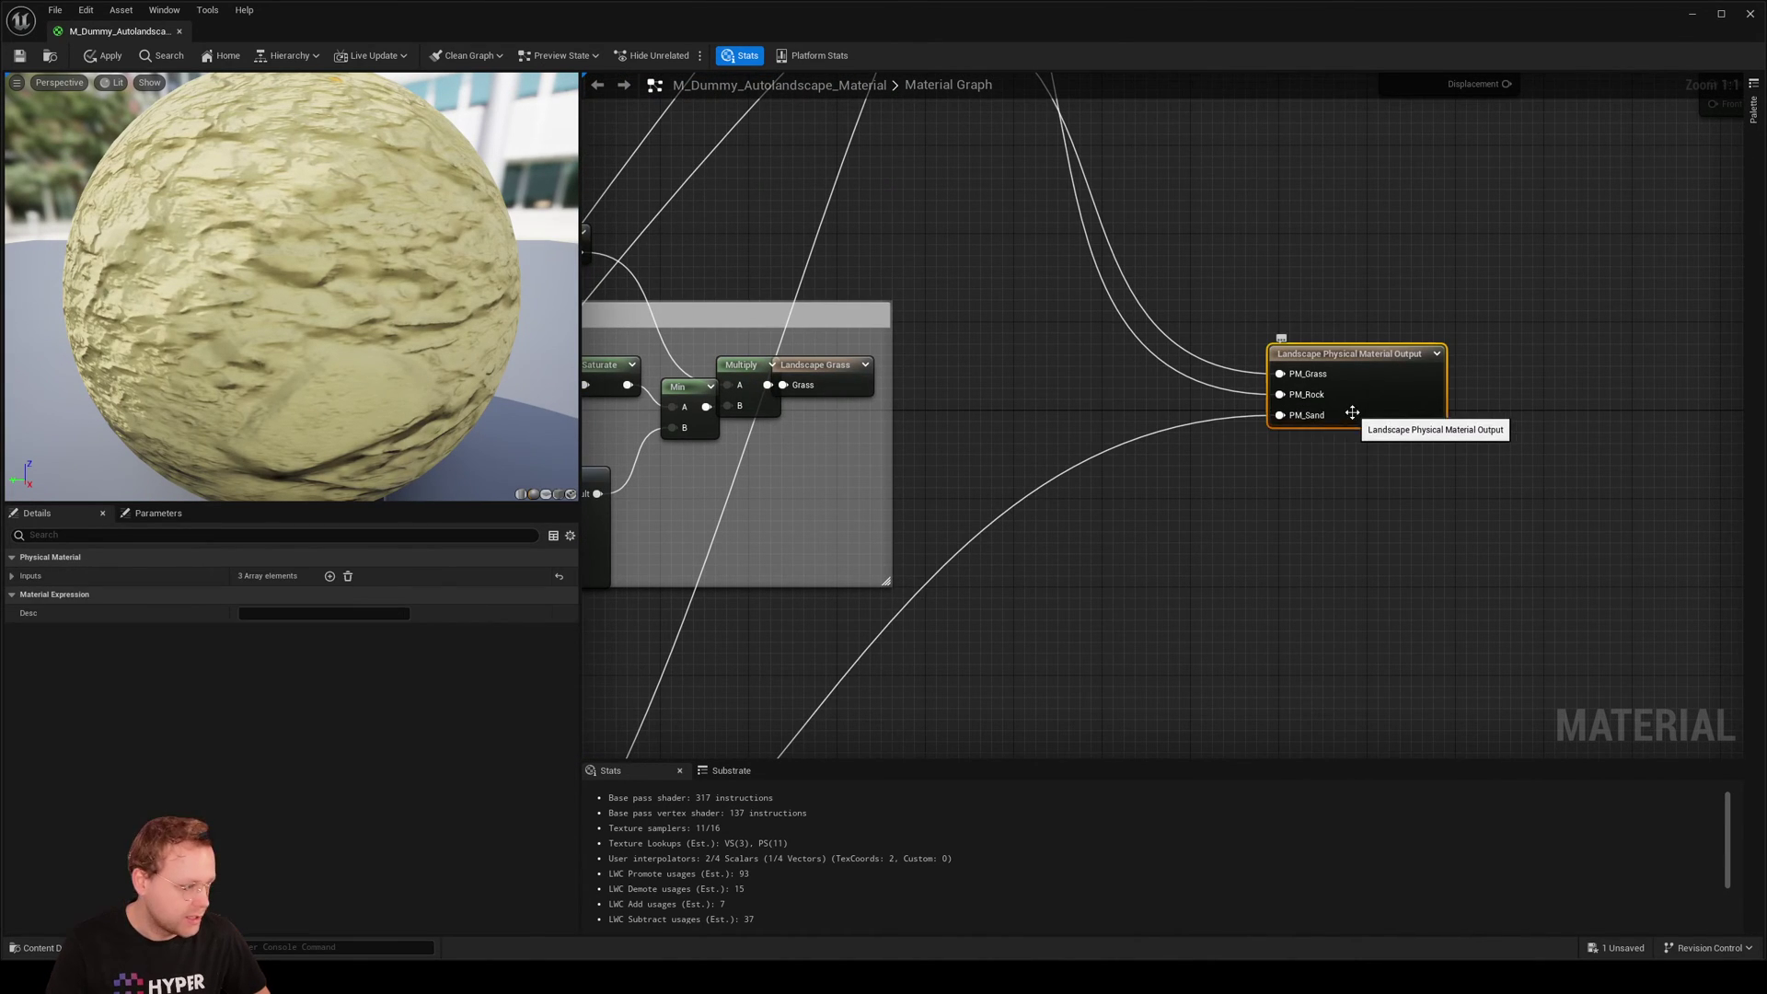
pyautogui.click(44, 575)
pyautogui.click(42, 634)
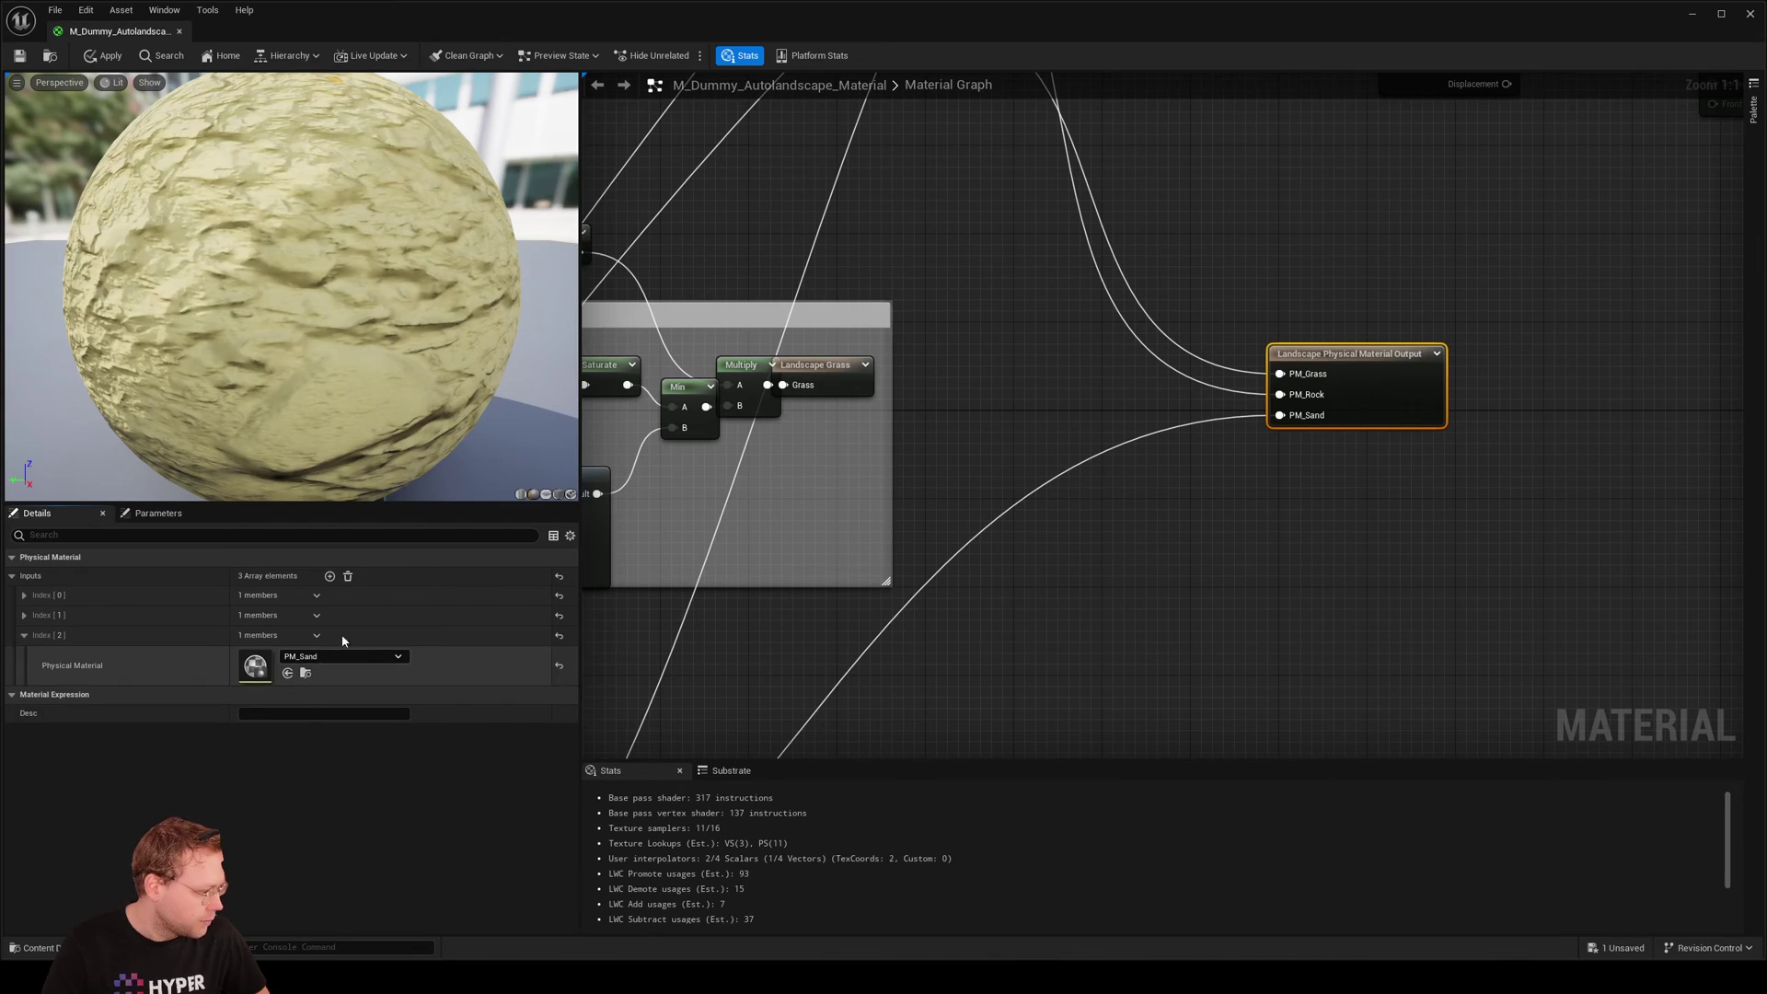
# Trace the PM_Grass and PM_Rock connections between the slope mask nodes and the Landscape Physical Material Output
pyautogui.moveTo(974, 353); pyautogui.dragTo(1223, 662, button='right')
pyautogui.moveTo(1309, 473); pyautogui.dragTo(1282, 540, button='right')
pyautogui.moveTo(1121, 279); pyautogui.dragTo(1268, 376, button='right')
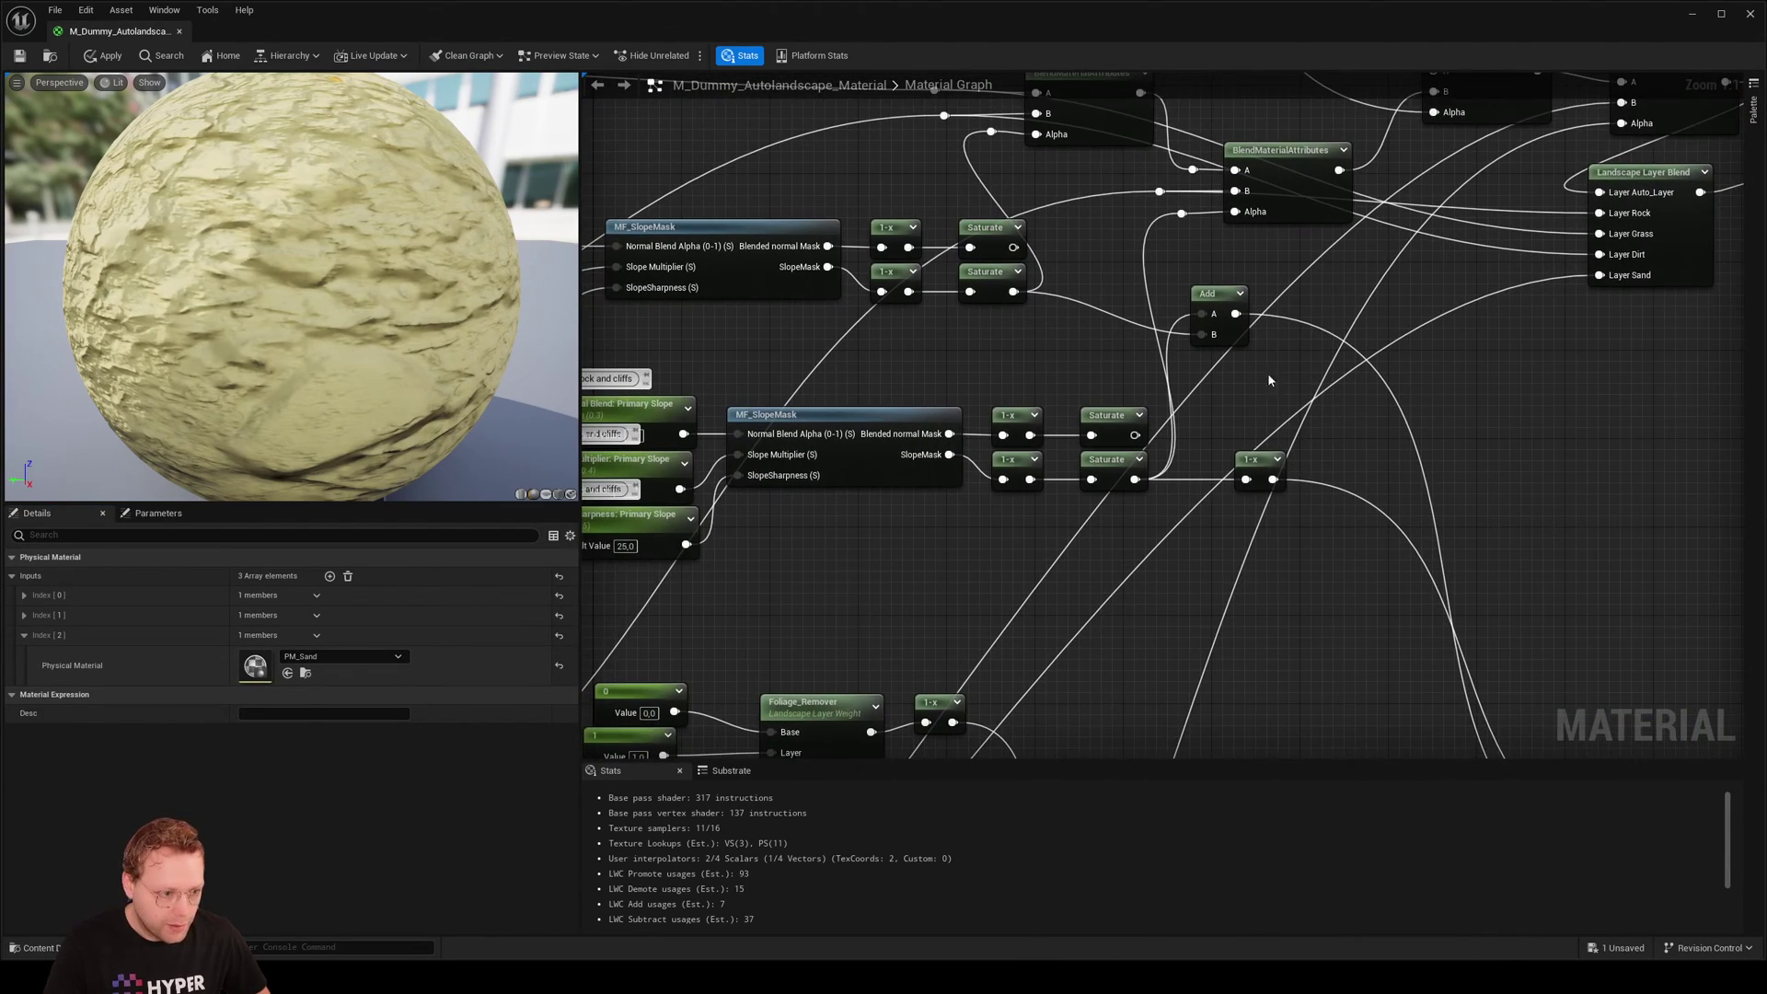
pyautogui.moveTo(1496, 542); pyautogui.dragTo(1619, 750, button='right')
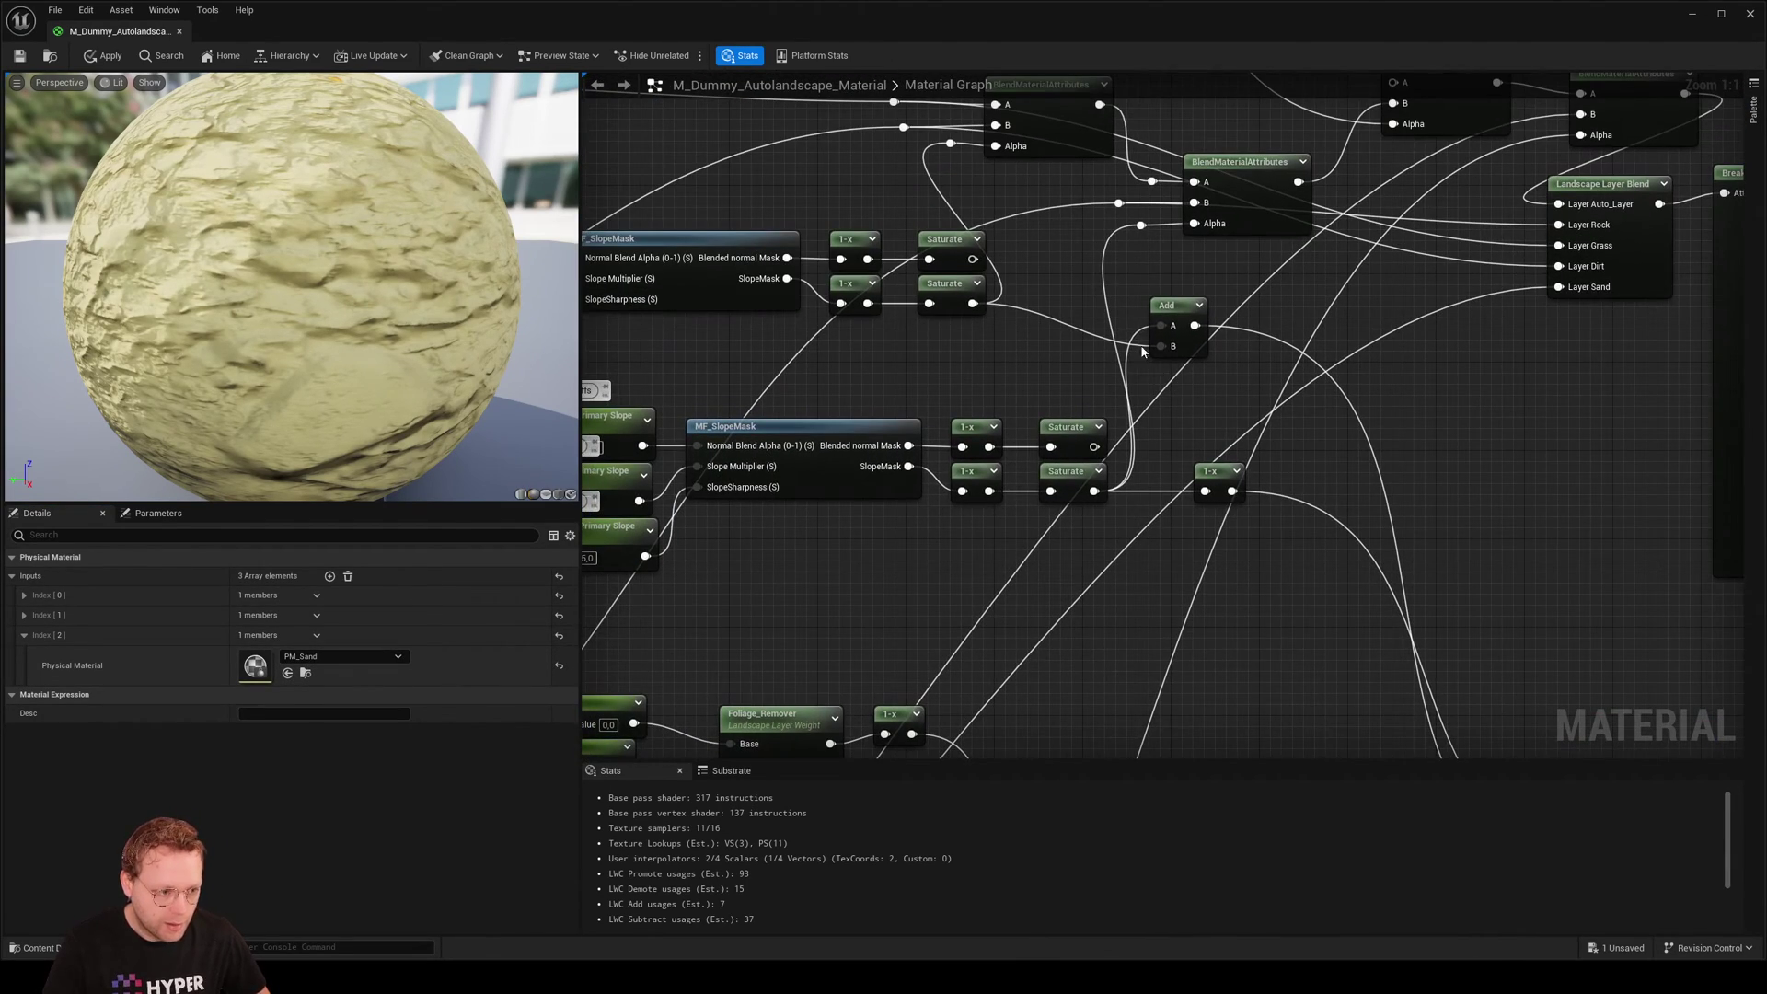
pyautogui.click(1164, 303)
pyautogui.moveTo(1199, 521); pyautogui.dragTo(951, 186, button='right')
pyautogui.moveTo(1421, 515); pyautogui.dragTo(1400, 457, button='right')
pyautogui.click(1399, 458)
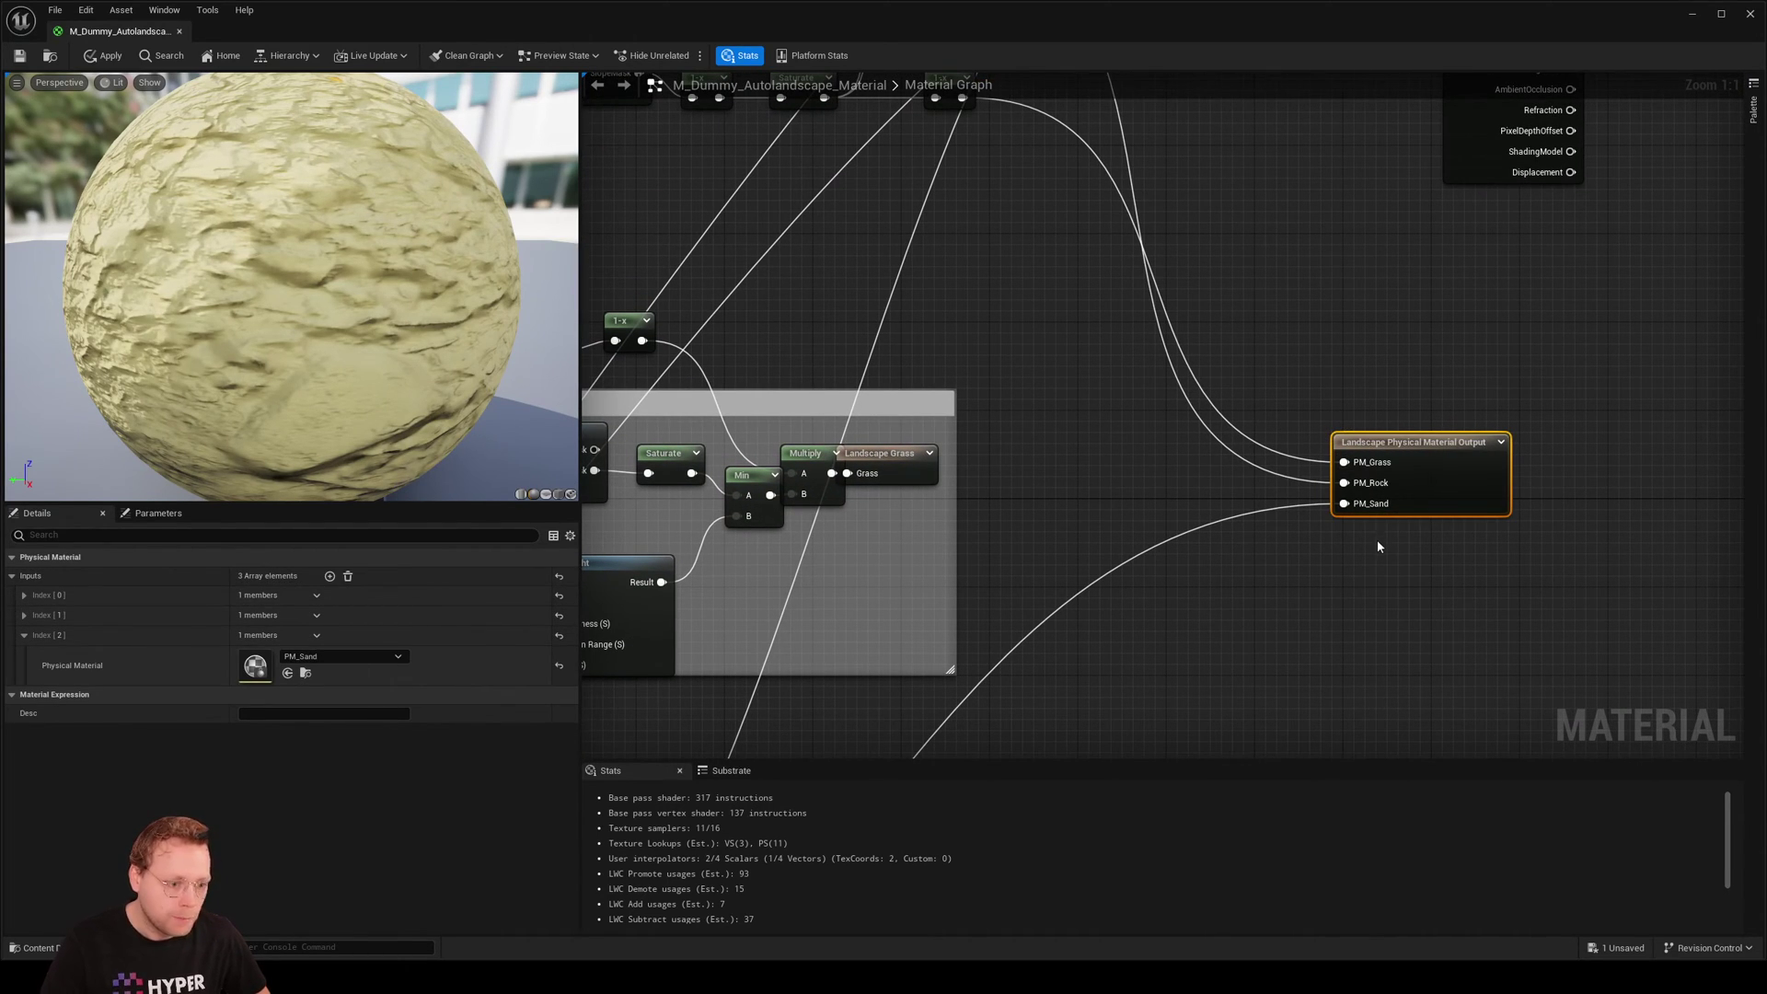
# Apply the landscape material and dock its editor beside the Map_Example_PCG level, returning to the level
pyautogui.click(101, 57)
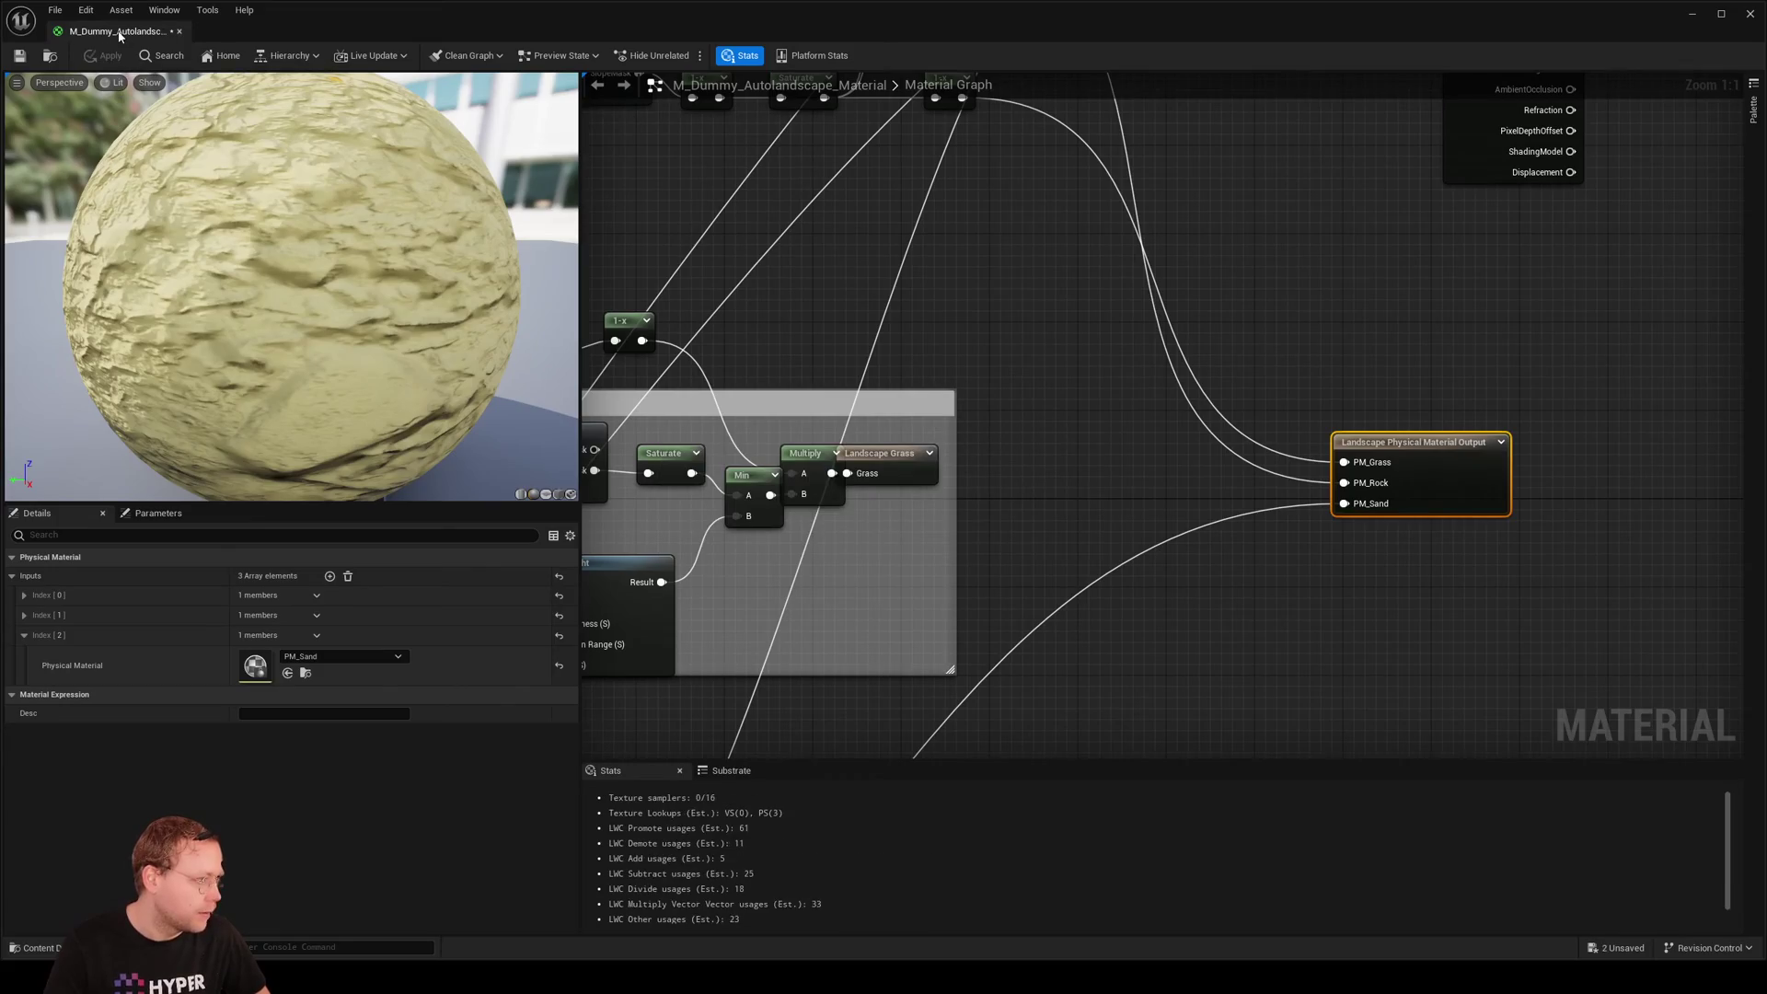
pyautogui.moveTo(129, 43); pyautogui.dragTo(429, 43)
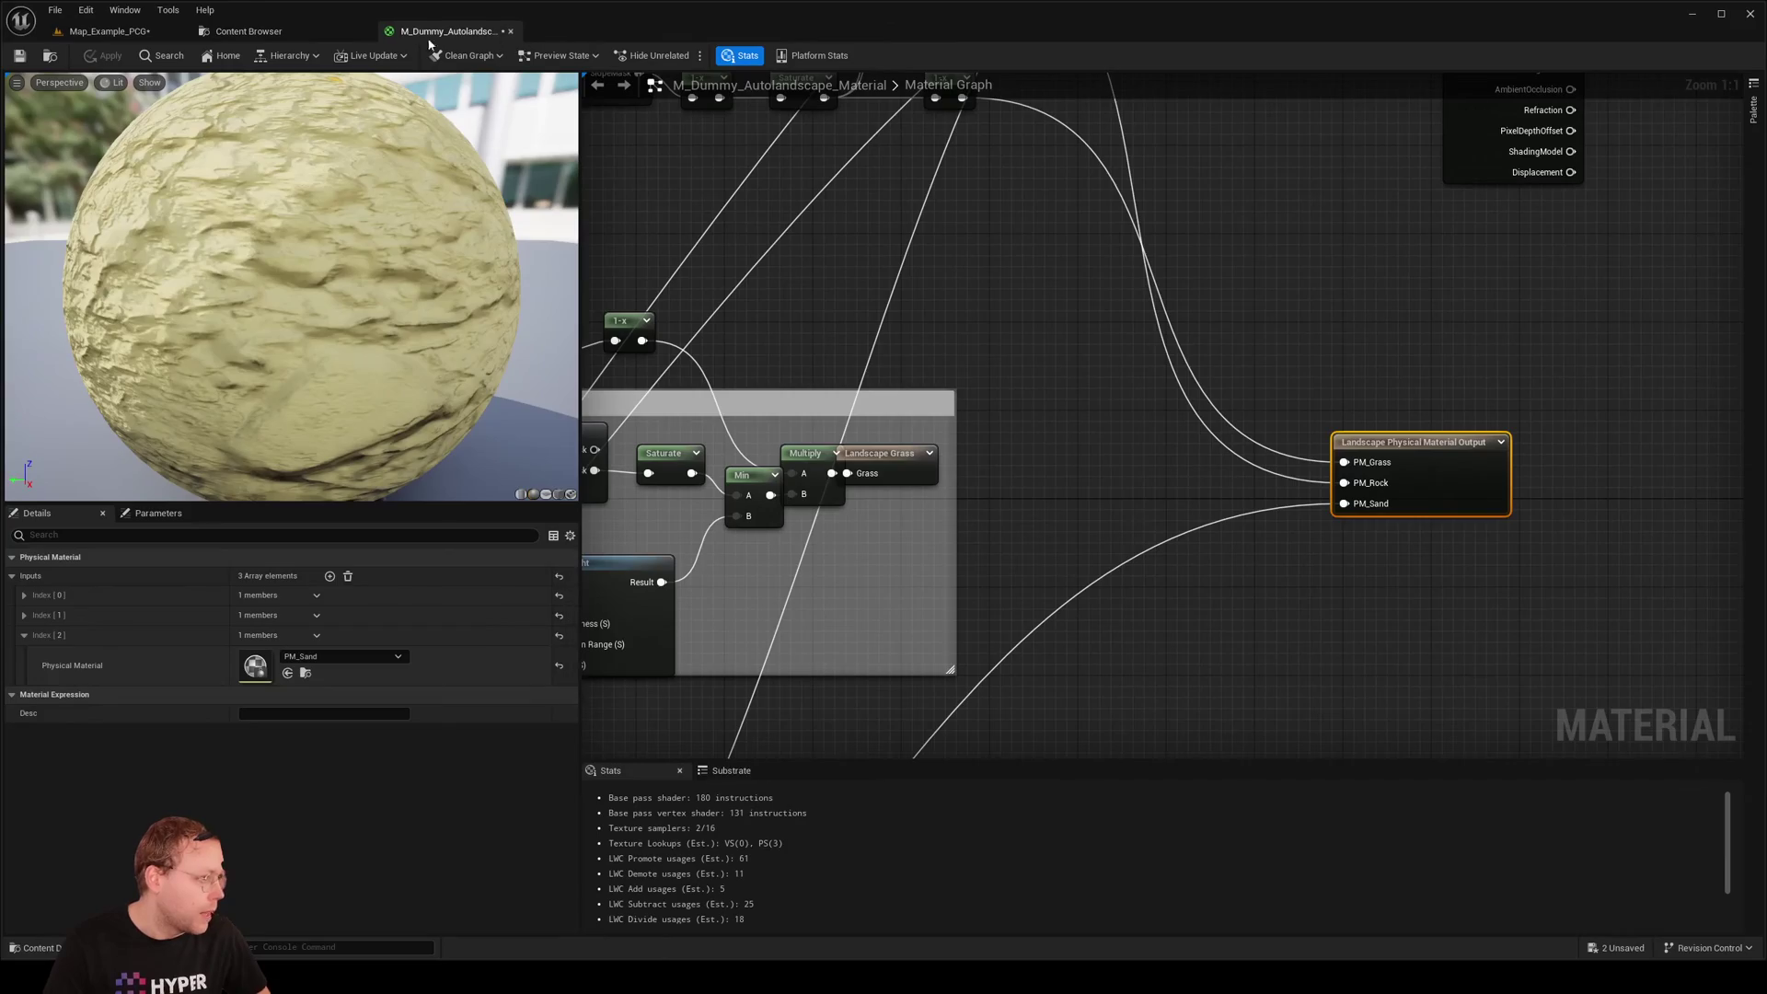
pyautogui.click(108, 31)
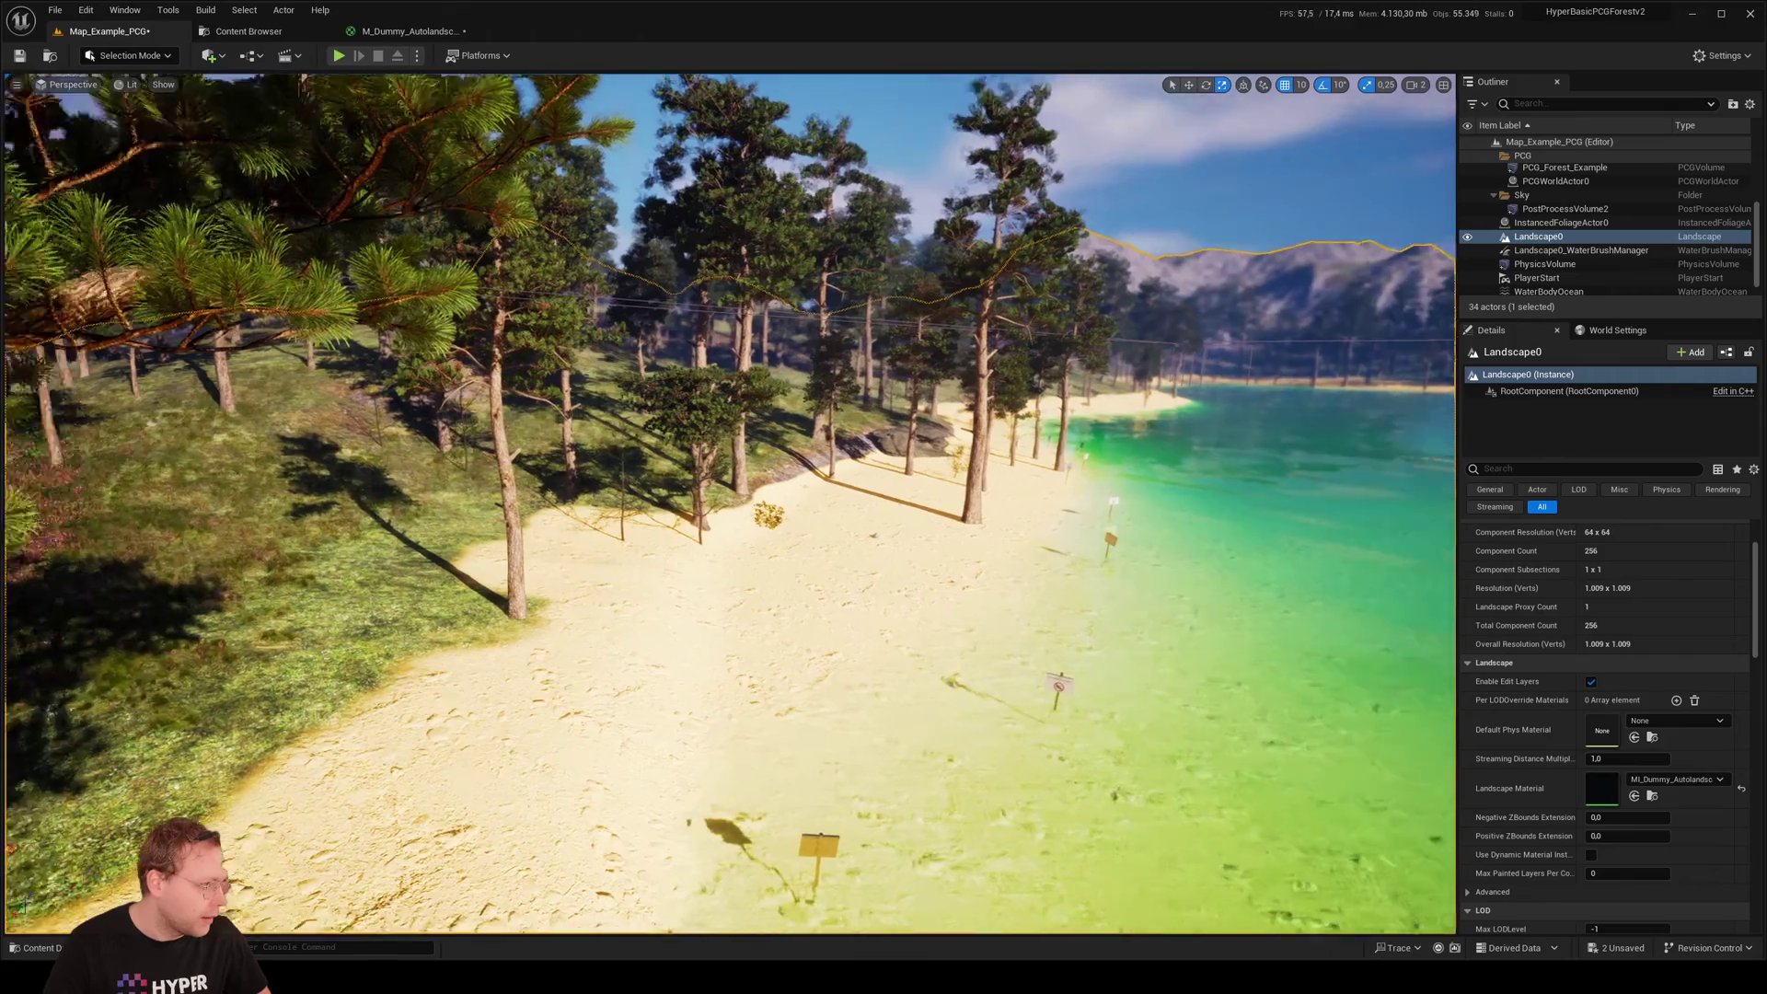
# Build only the physical material for the landscape
pyautogui.moveTo(730, 503); pyautogui.dragTo(662, 515, button='right')
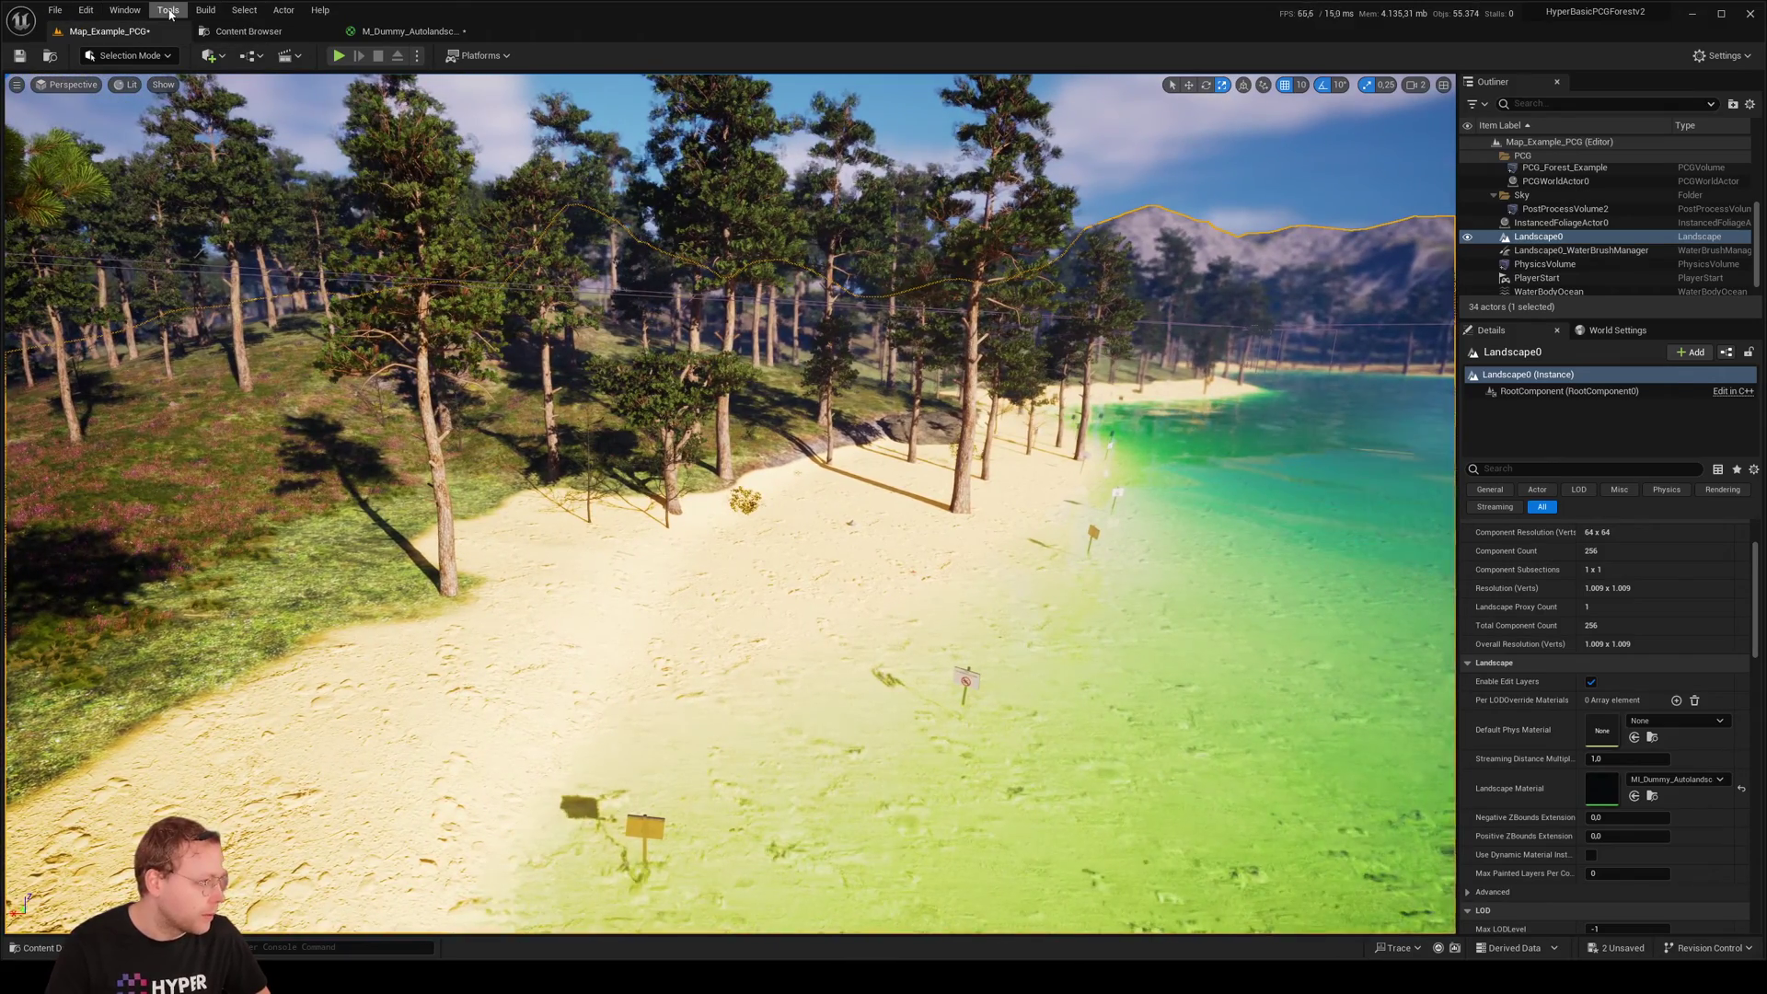
pyautogui.click(204, 11)
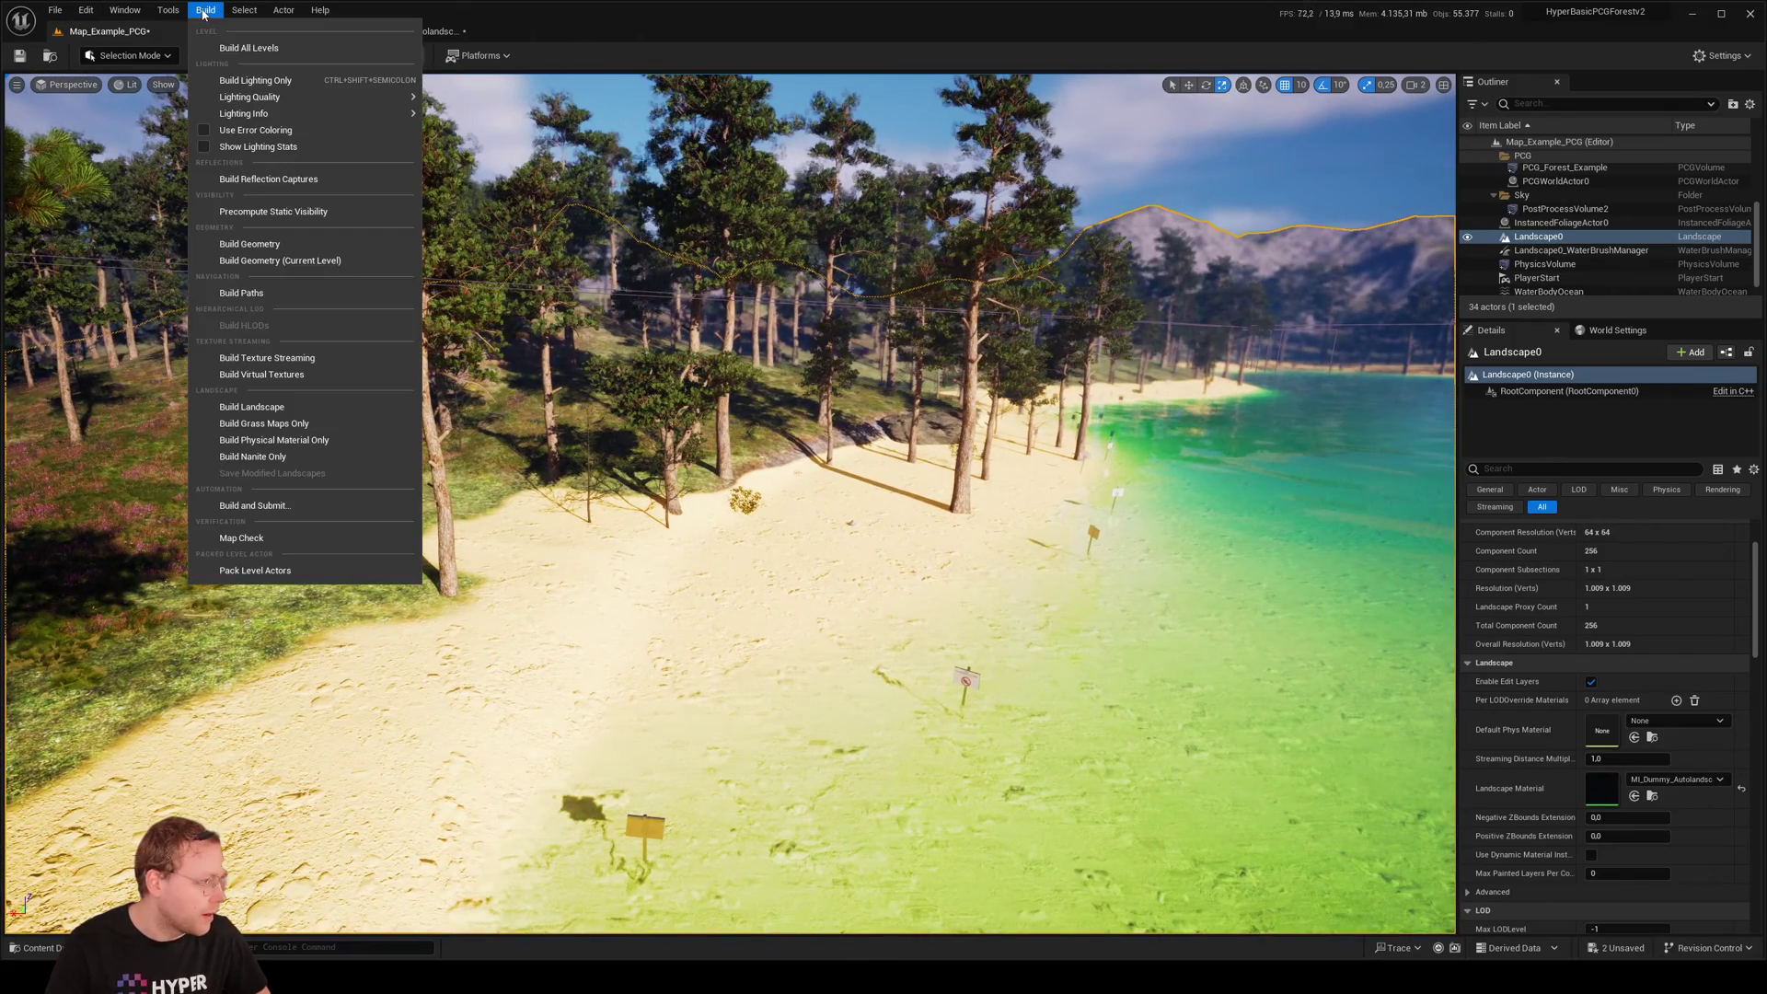
pyautogui.click(292, 443)
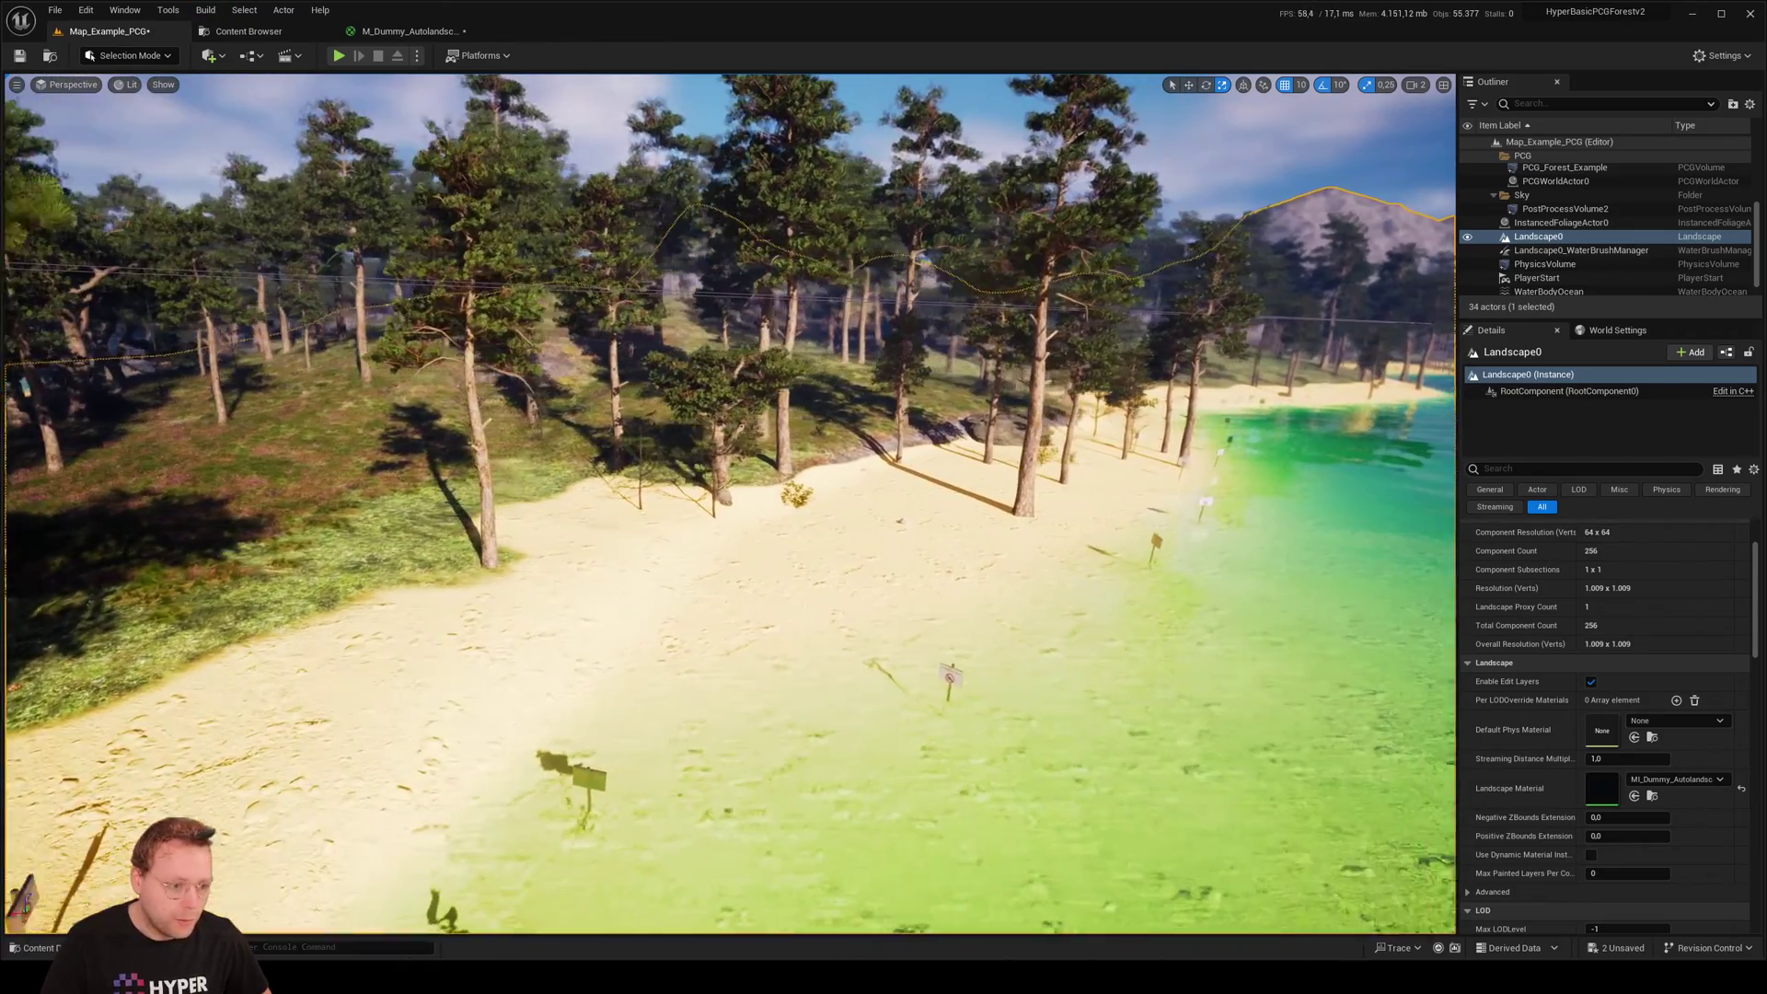
# Select the PCG_Forest_Example volume, clean up its generated content and generate the forest again
pyautogui.moveTo(925, 543); pyautogui.dragTo(925, 543, button='right')
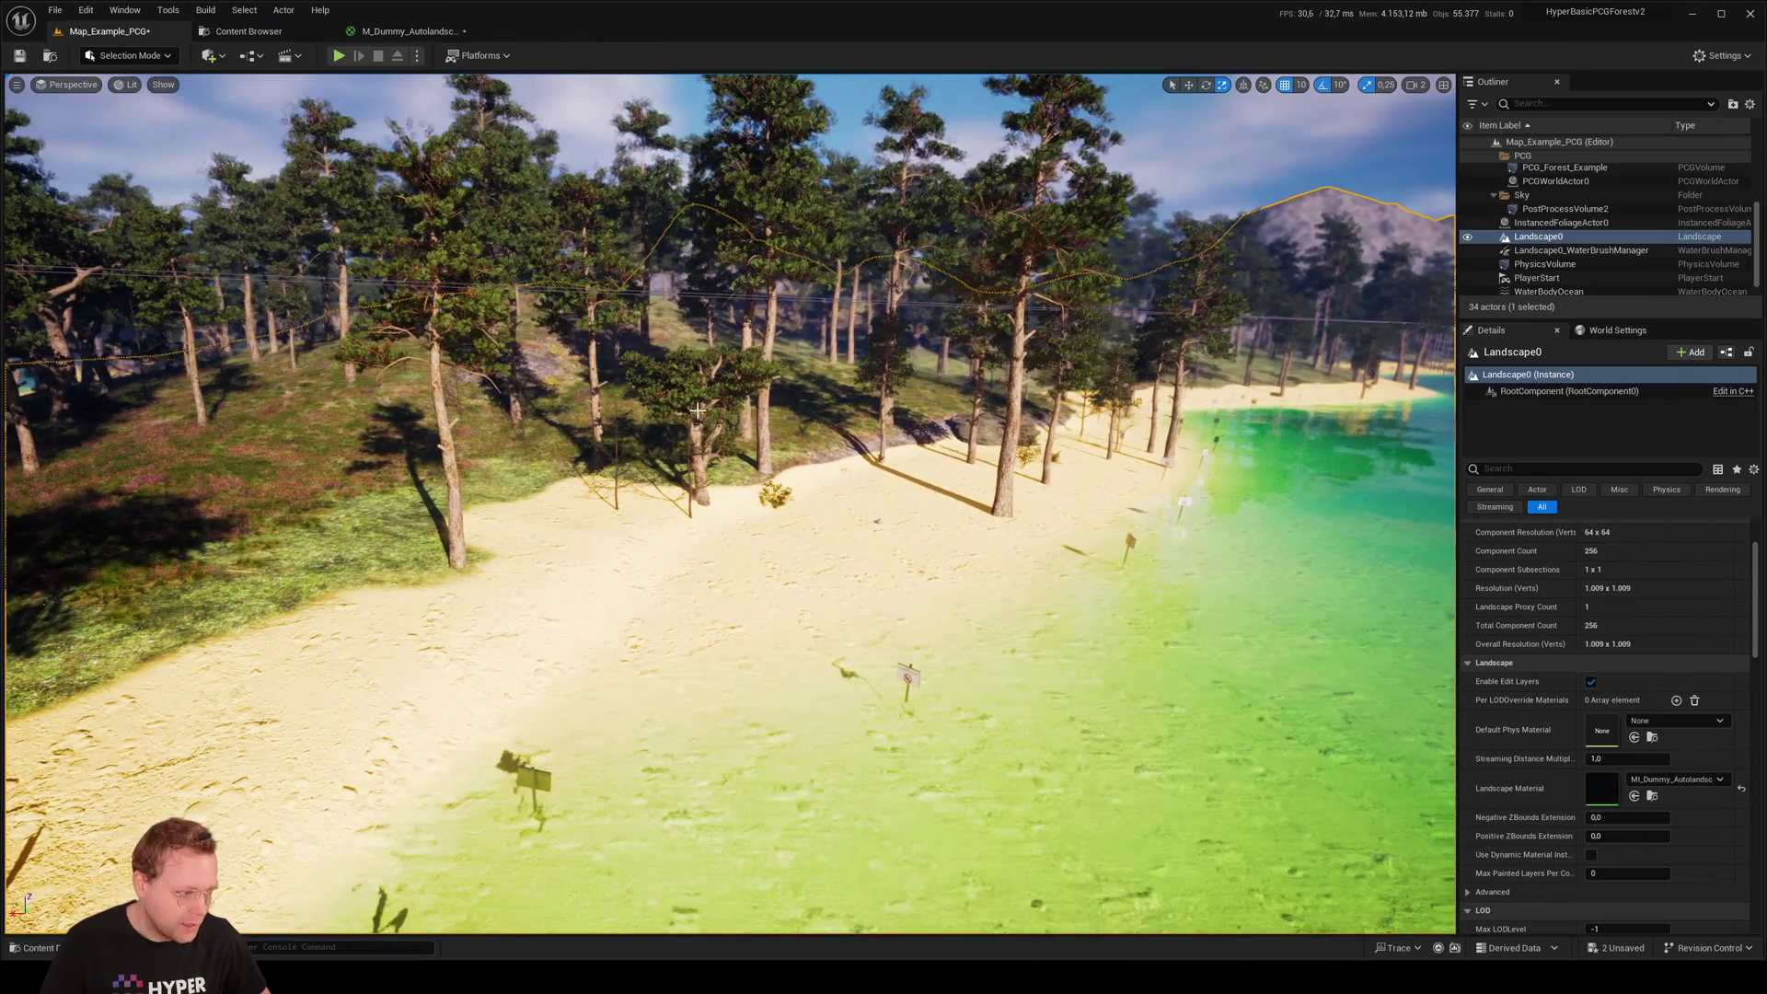
pyautogui.scroll(3, 1565, 241)
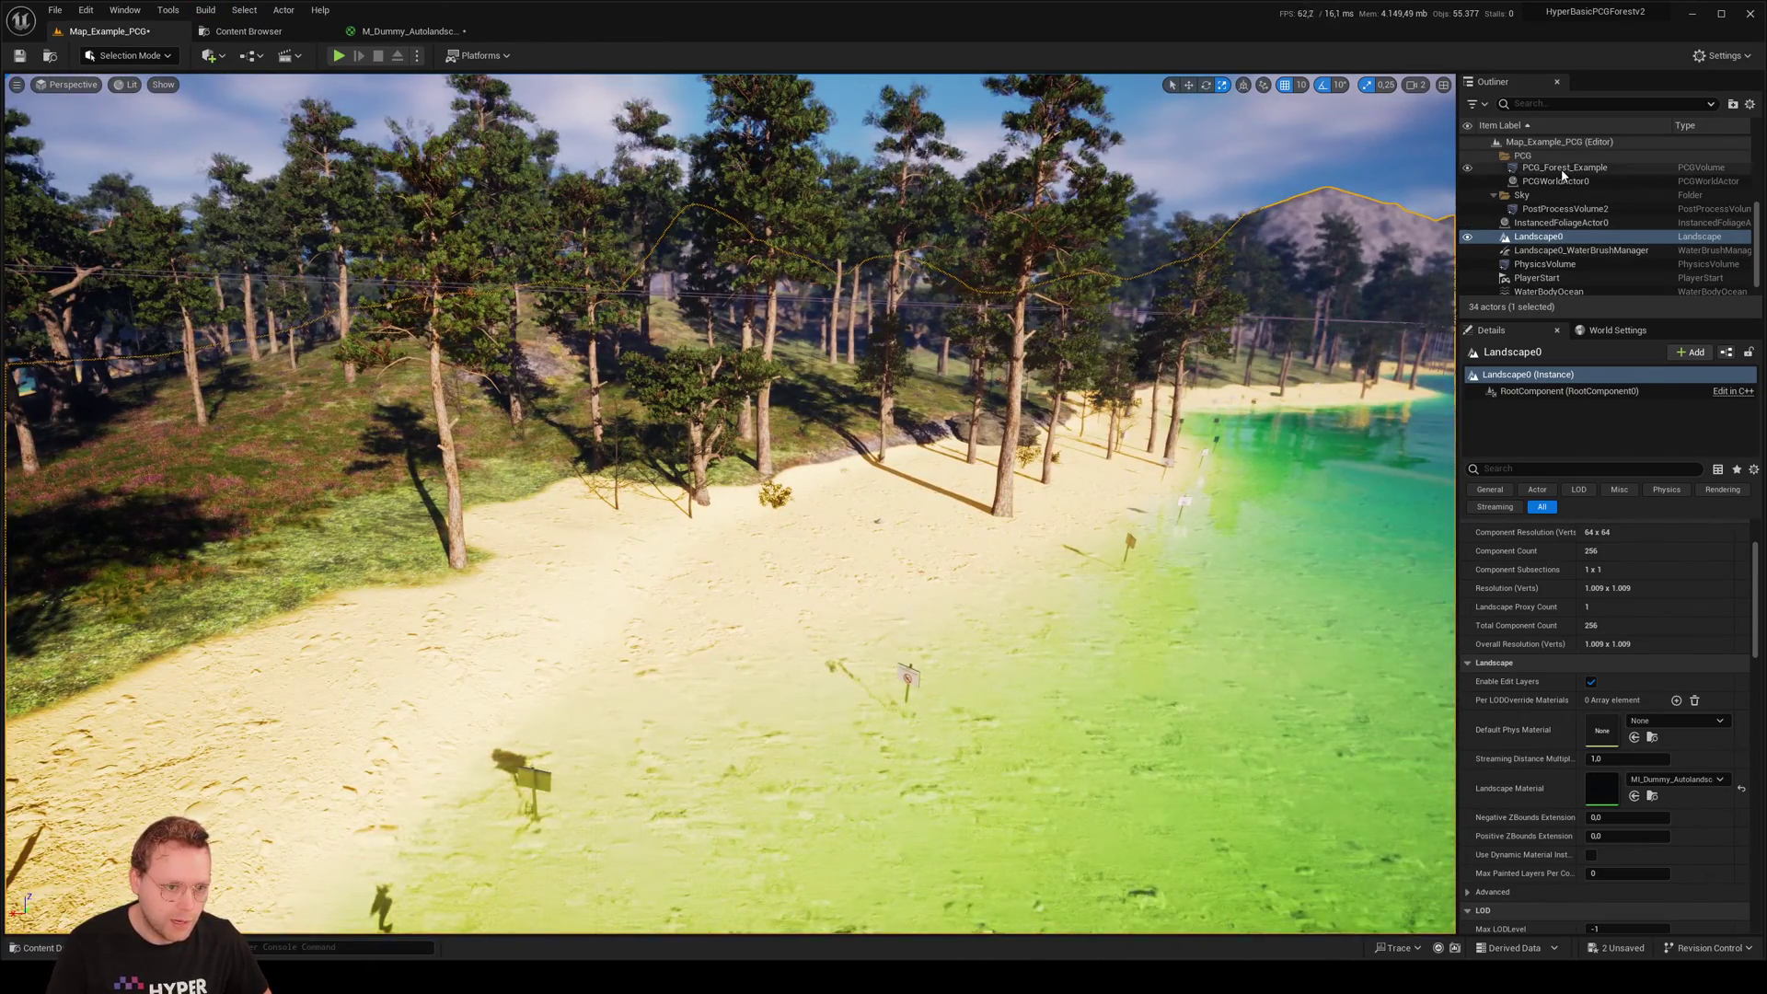
pyautogui.click(1564, 236)
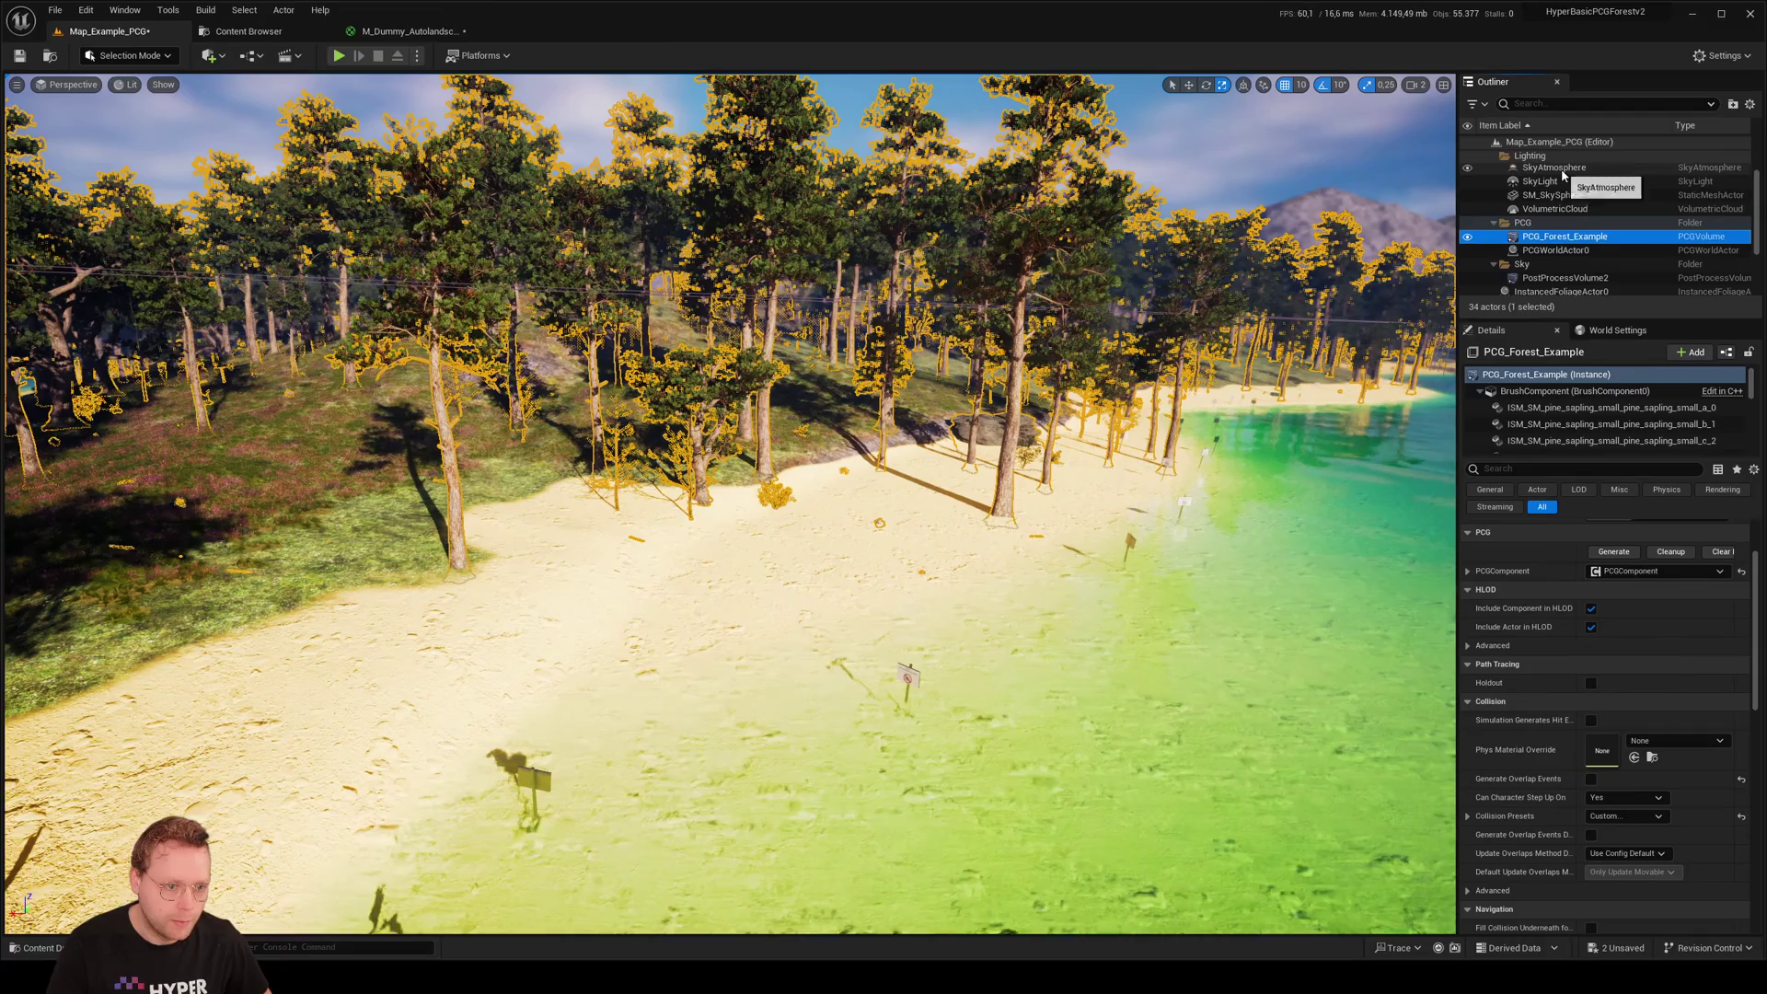
pyautogui.click(1671, 553)
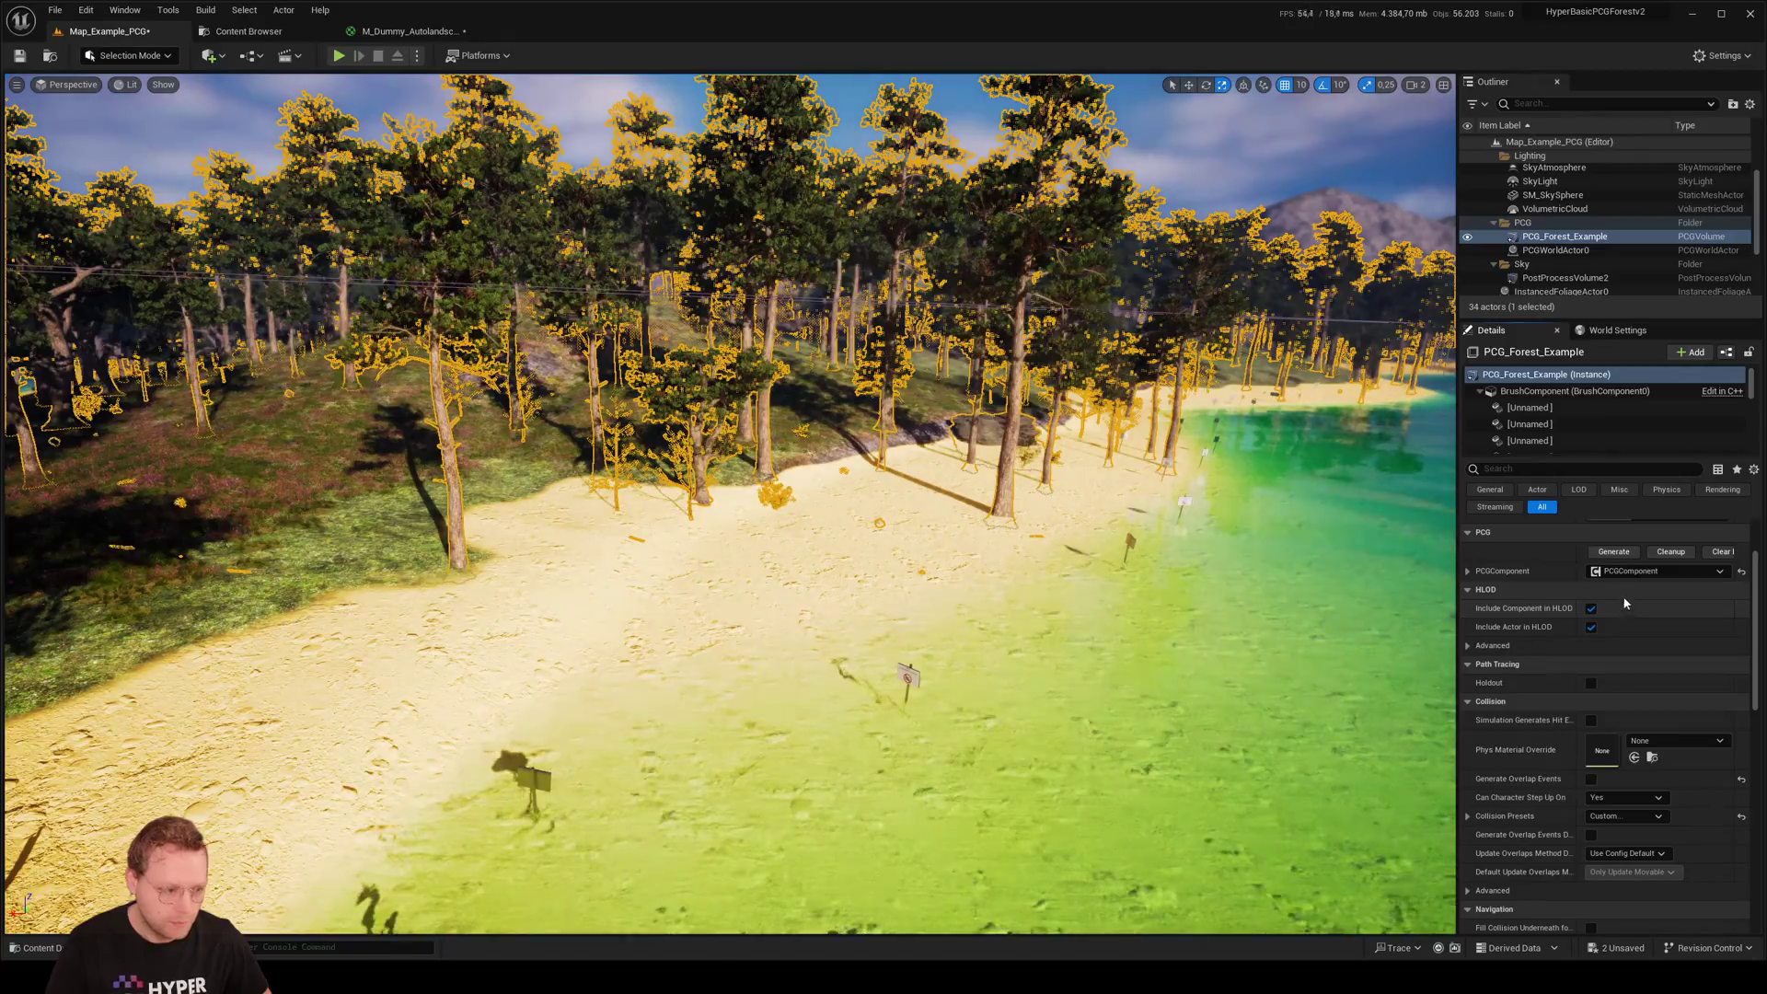
pyautogui.click(1621, 555)
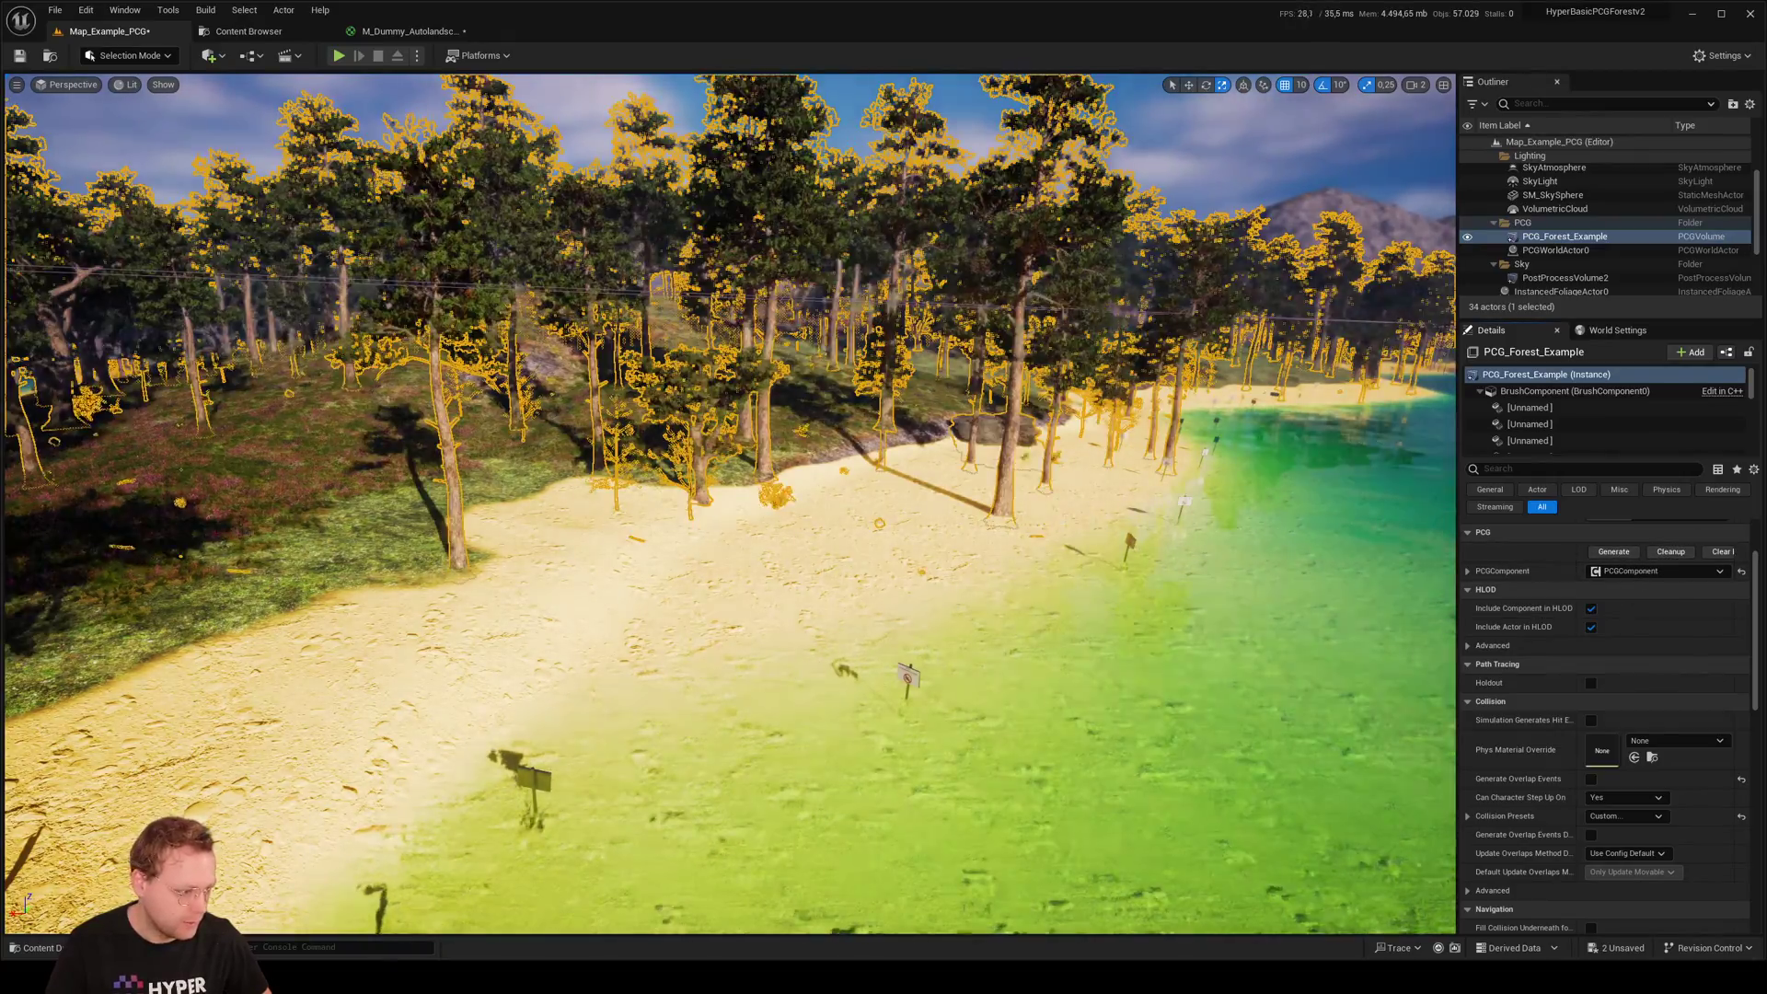
# Inspect the trees along the beach, then the PM_Grass, PM_Rock and PM_Sand inputs of the Landscape Physical Material Output in the landscape material
pyautogui.moveTo(729, 505); pyautogui.dragTo(635, 508, button='right')
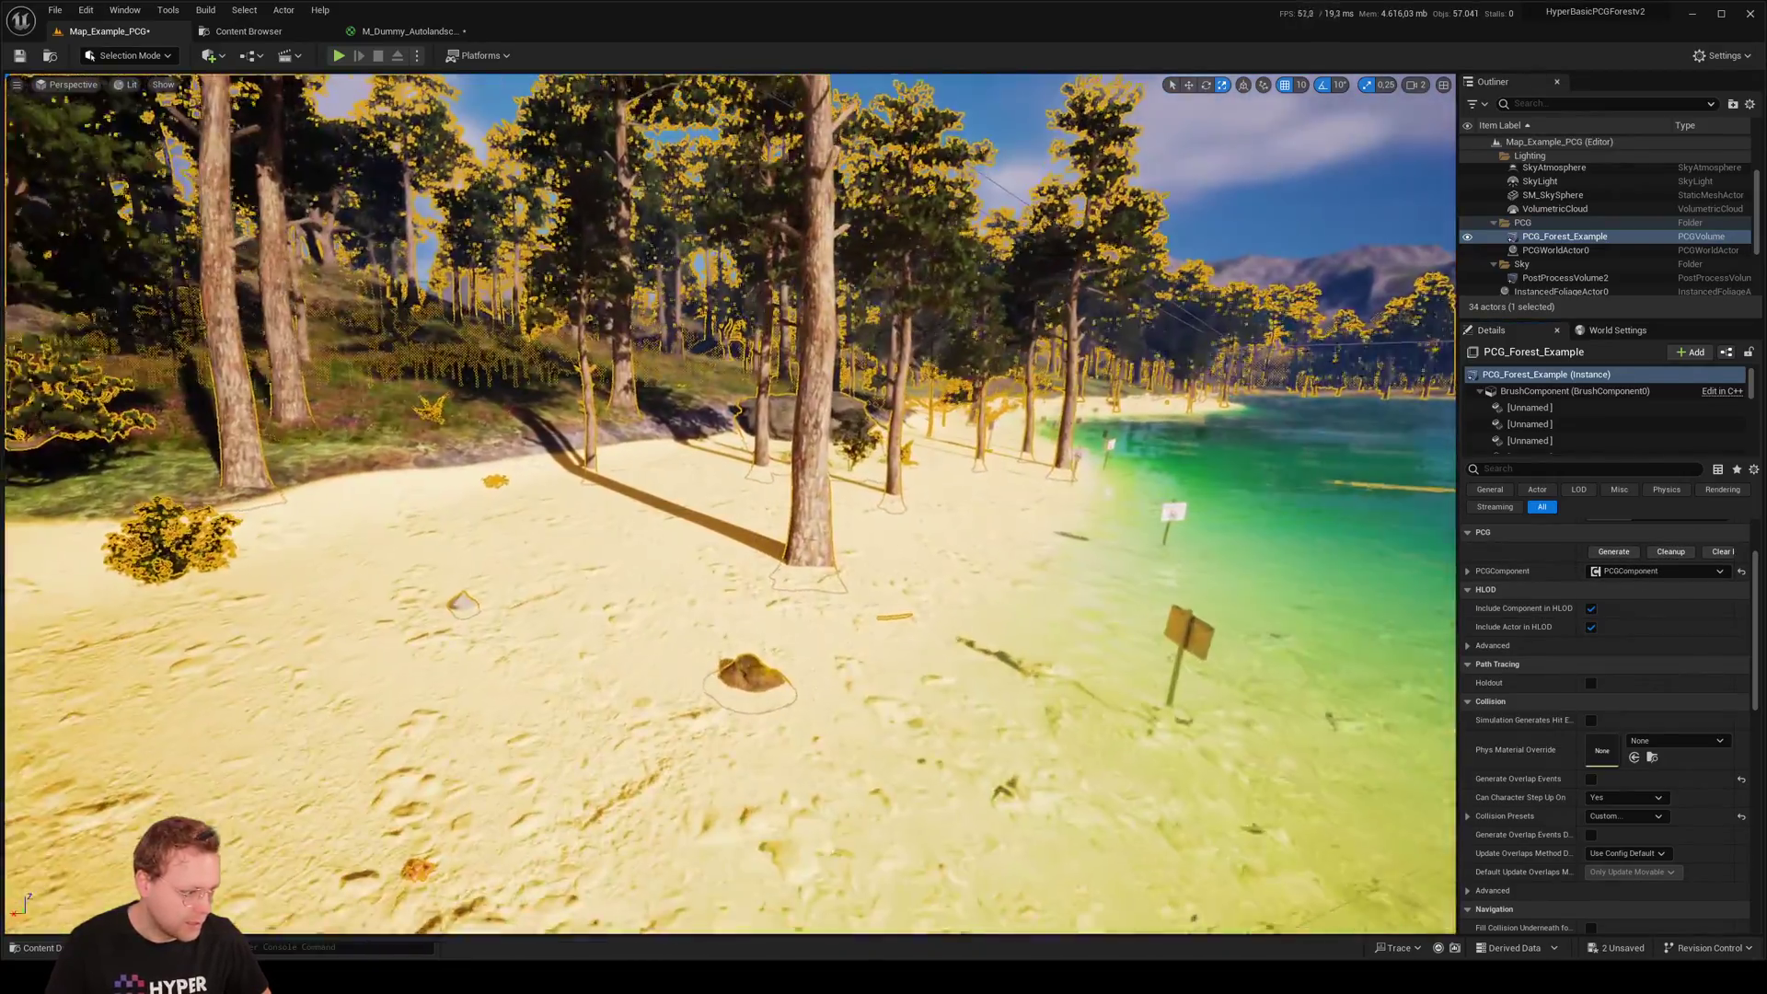
pyautogui.moveTo(1104, 519); pyautogui.dragTo(1063, 519, button='right')
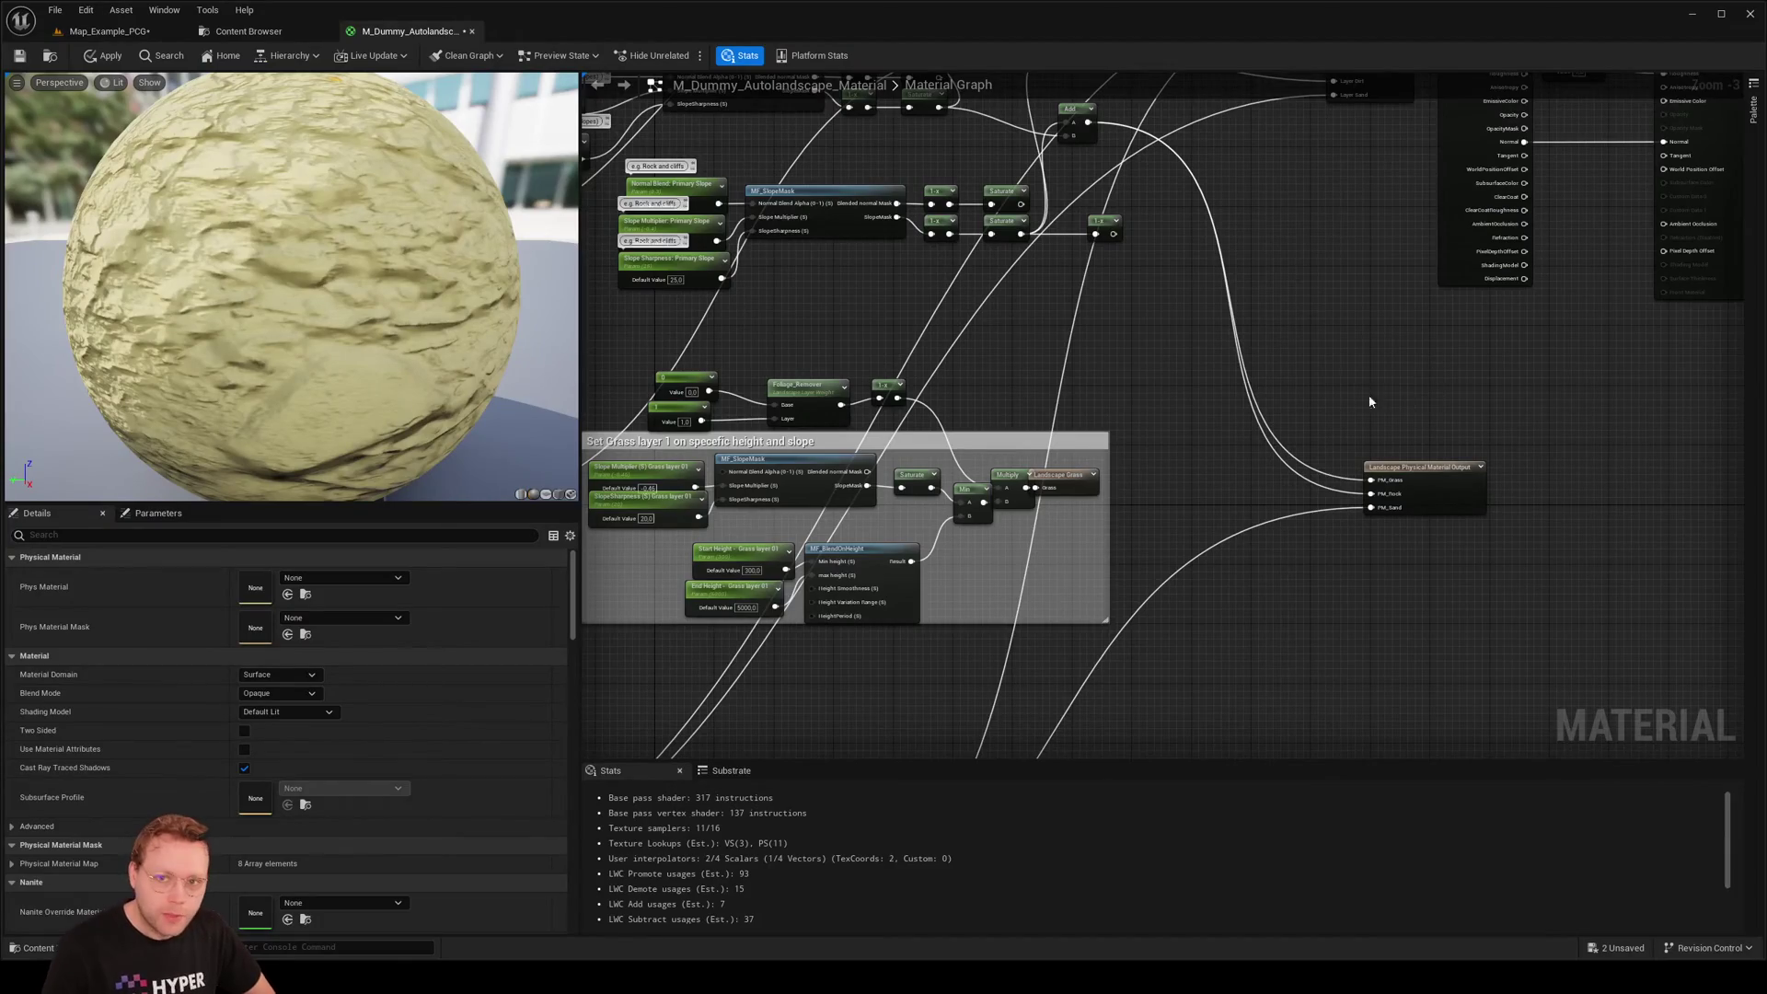
pyautogui.moveTo(1369, 401); pyautogui.dragTo(1338, 392, button='right')
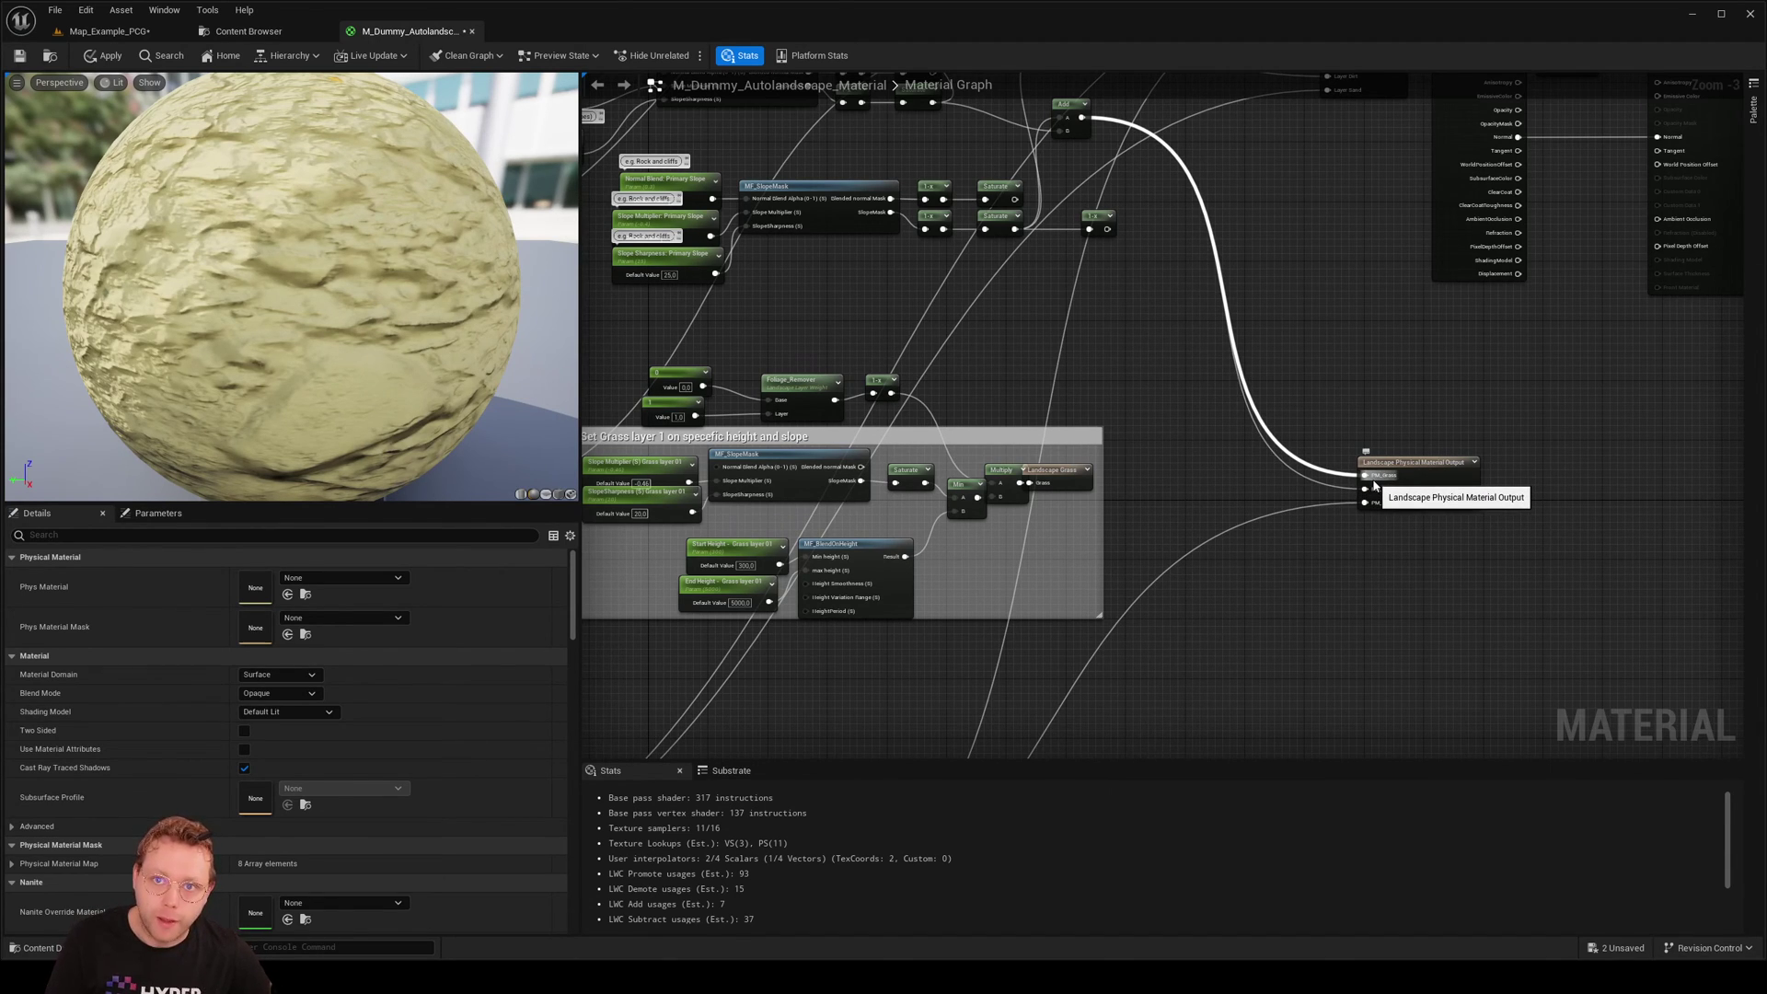
pyautogui.moveTo(1327, 545); pyautogui.dragTo(1335, 362, button='right')
pyautogui.scroll(3, 1437, 526)
pyautogui.scroll(-2, 1423, 379)
pyautogui.scroll(-1, 1423, 383)
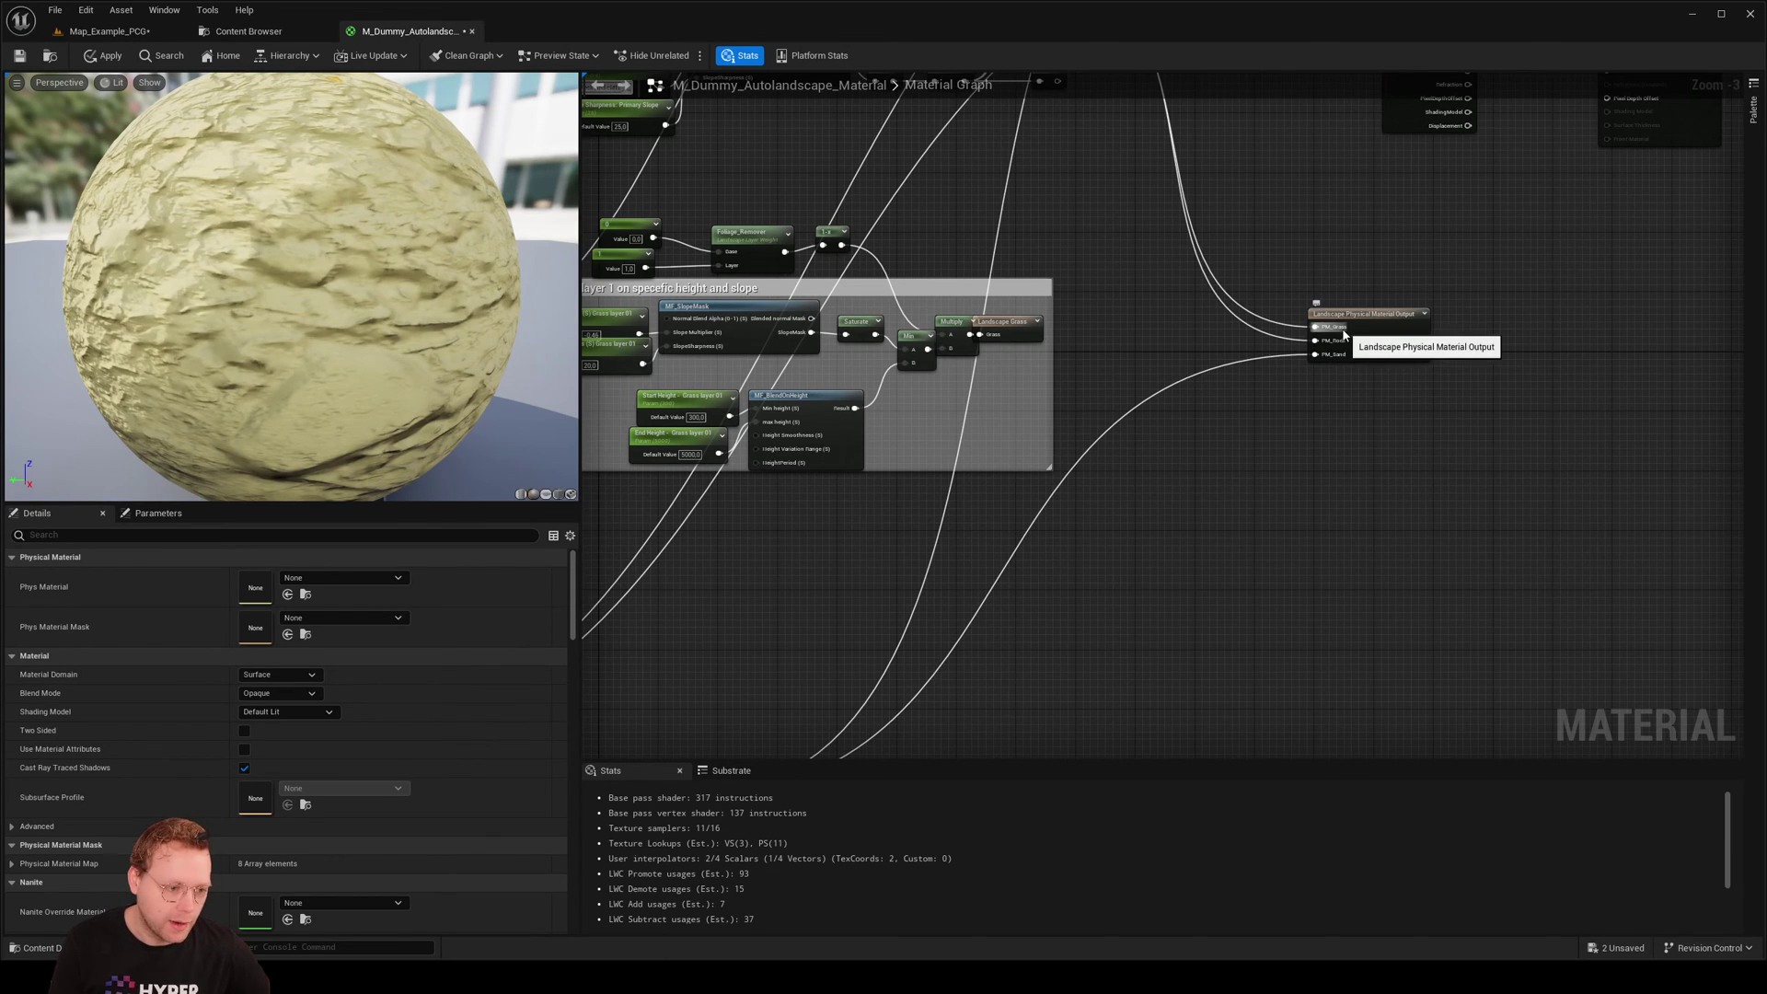
pyautogui.moveTo(1344, 334); pyautogui.dragTo(1342, 528, button='right')
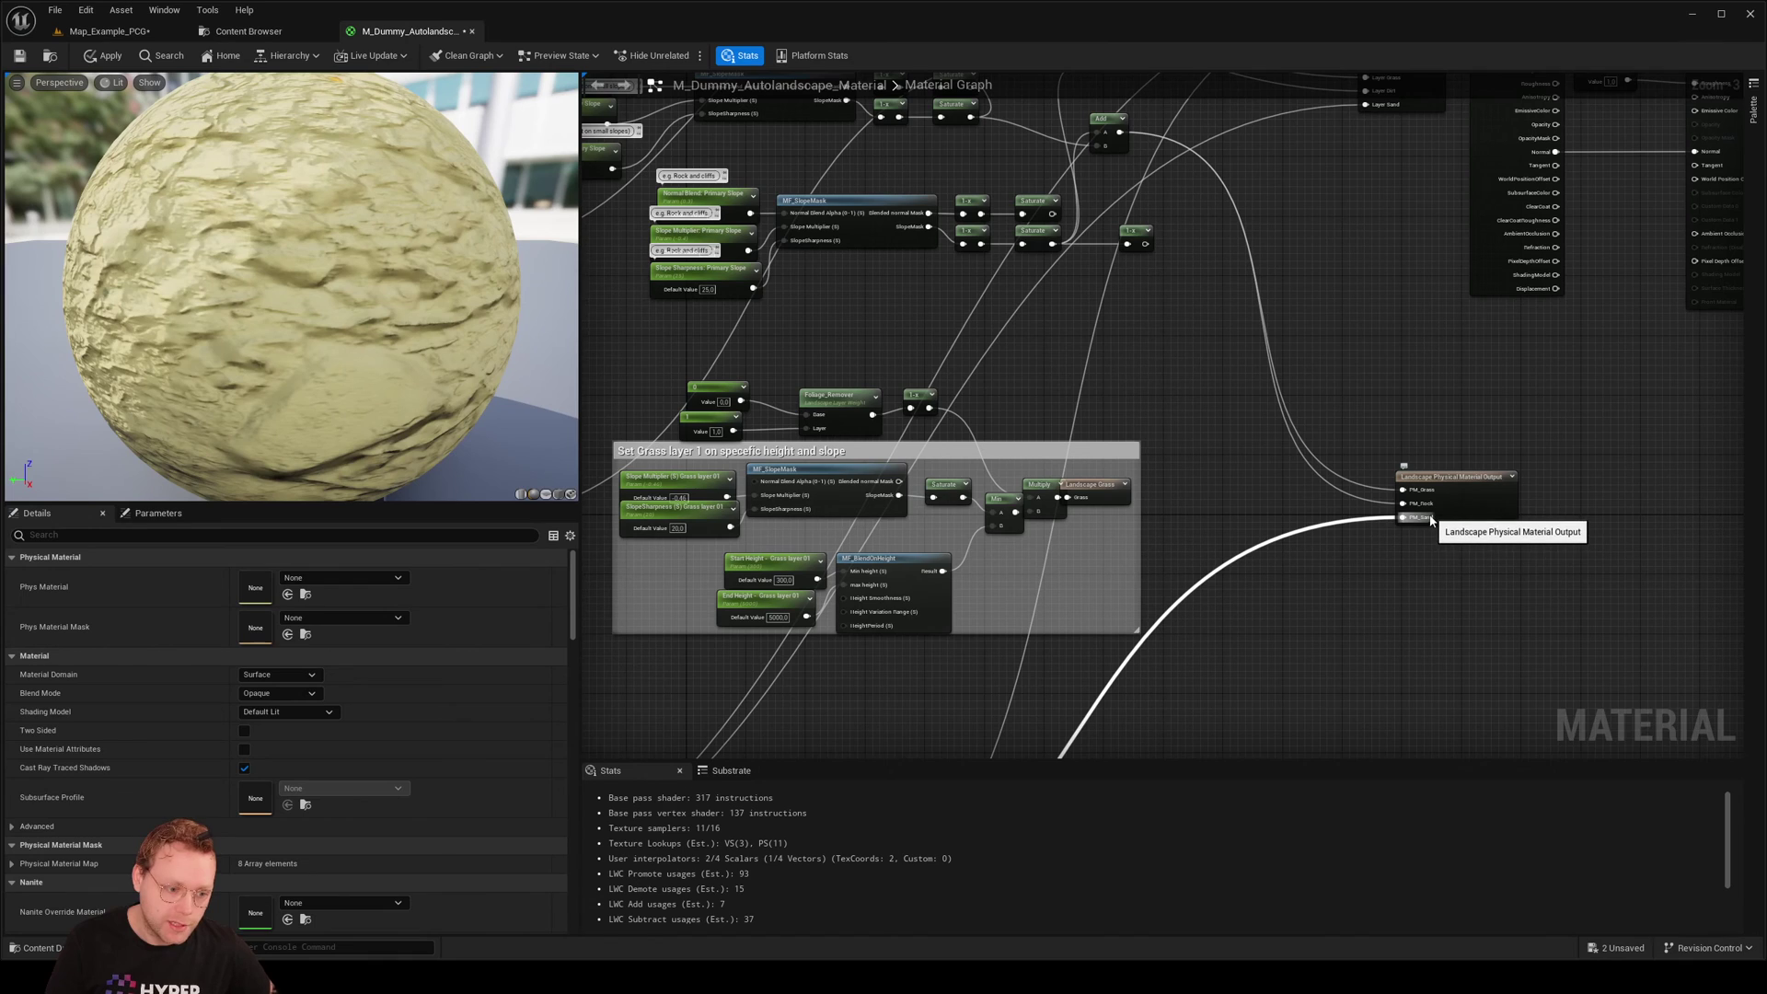
# Create a Subtract node with the Add node's output as A and the beach MF_BlendOnHeight result as B
pyautogui.moveTo(1229, 325); pyautogui.dragTo(1263, 355, button='right')
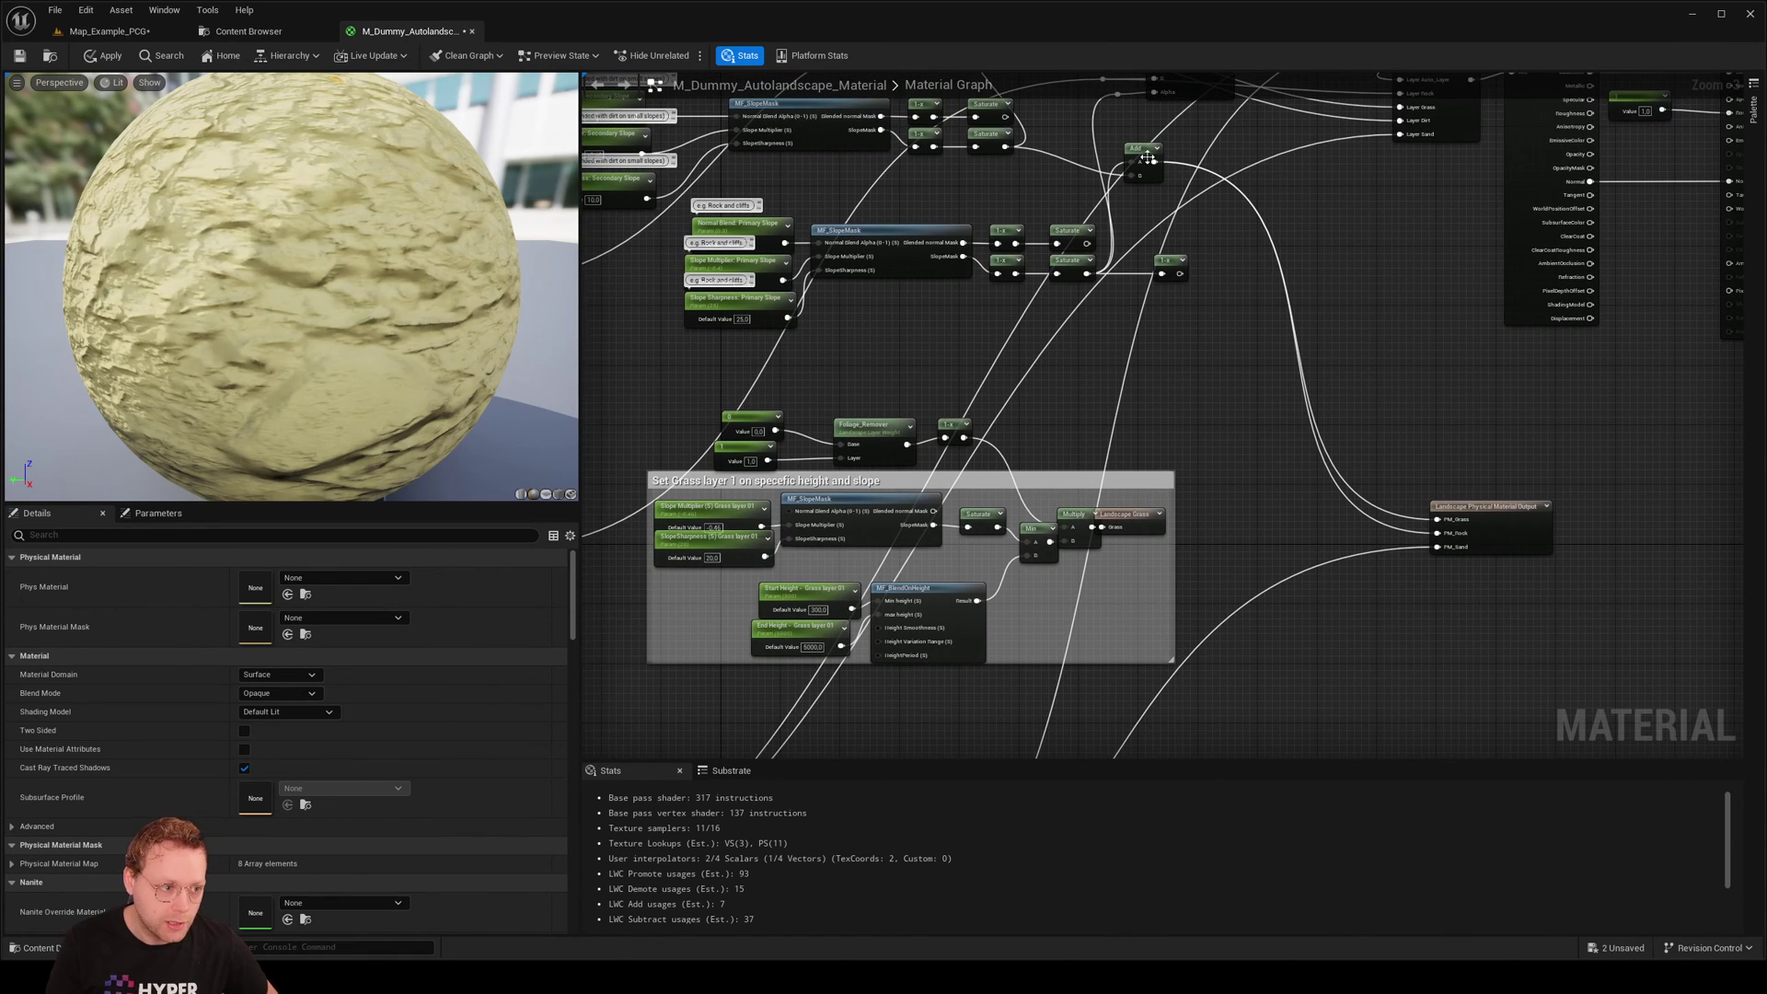
pyautogui.moveTo(1153, 162); pyautogui.dragTo(1161, 173)
pyautogui.moveTo(1407, 402); pyautogui.dragTo(1361, 627)
pyautogui.write('-')
pyautogui.click(1441, 591)
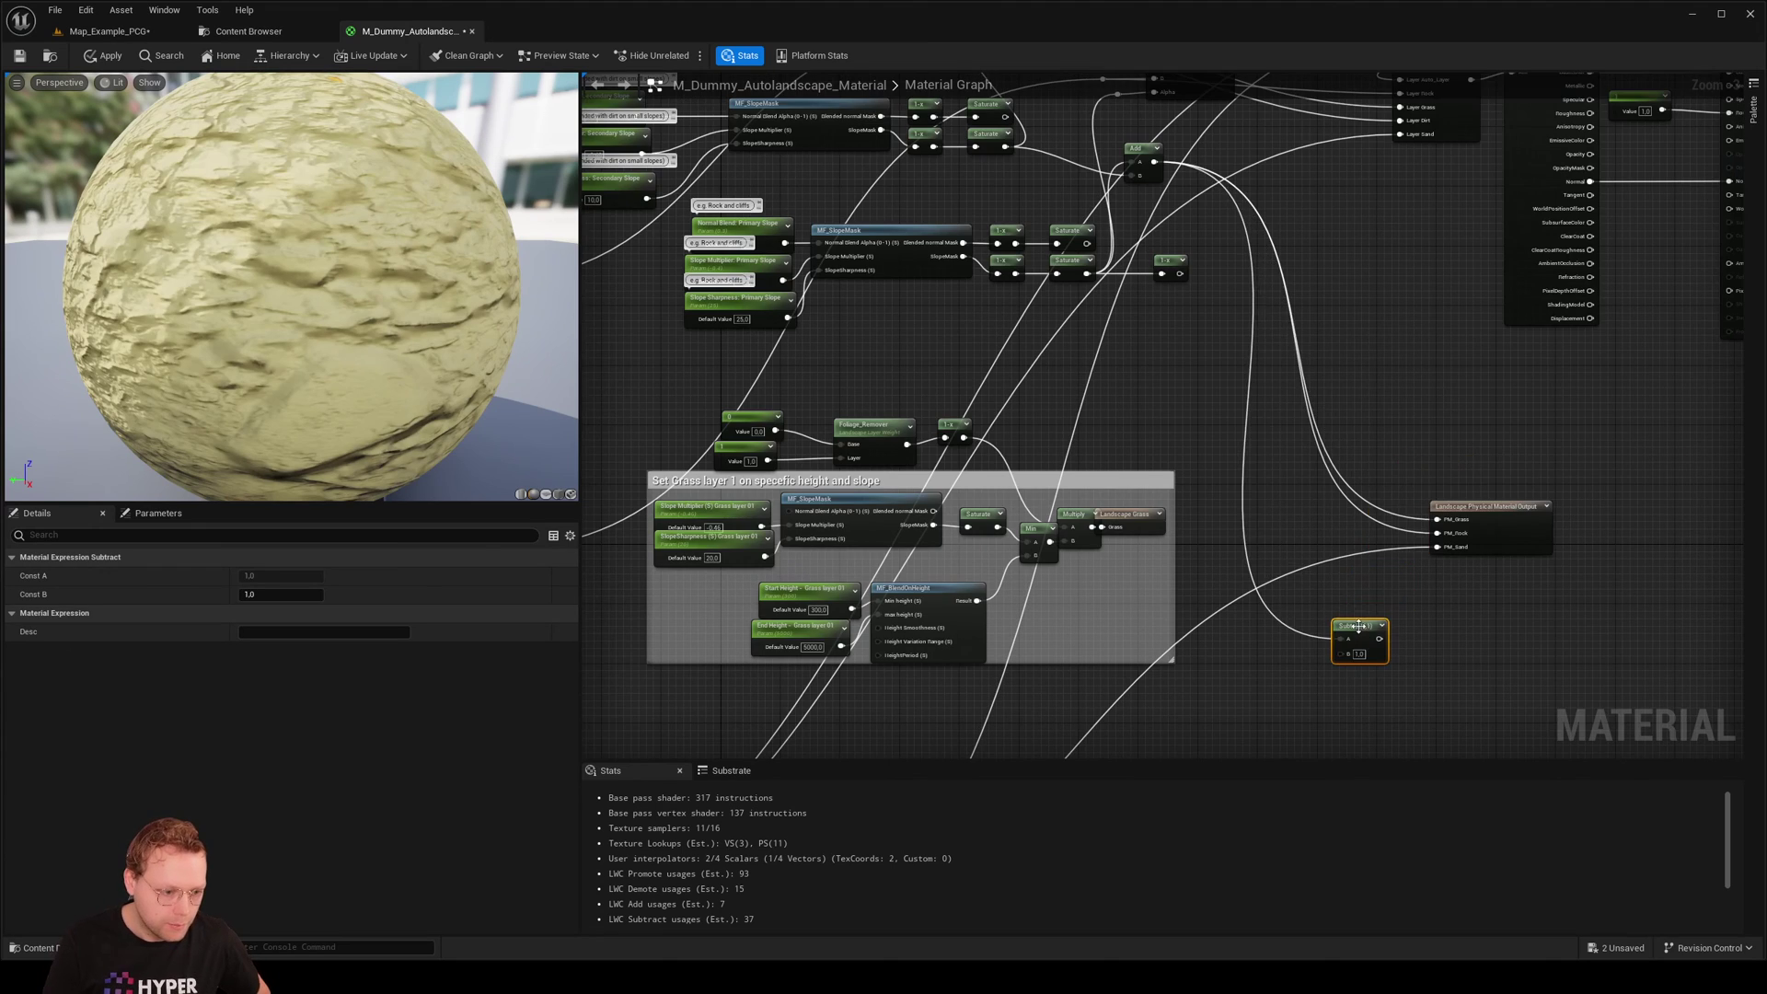
pyautogui.moveTo(1298, 635); pyautogui.dragTo(1414, 352, button='right')
pyautogui.moveTo(920, 704); pyautogui.dragTo(1455, 370)
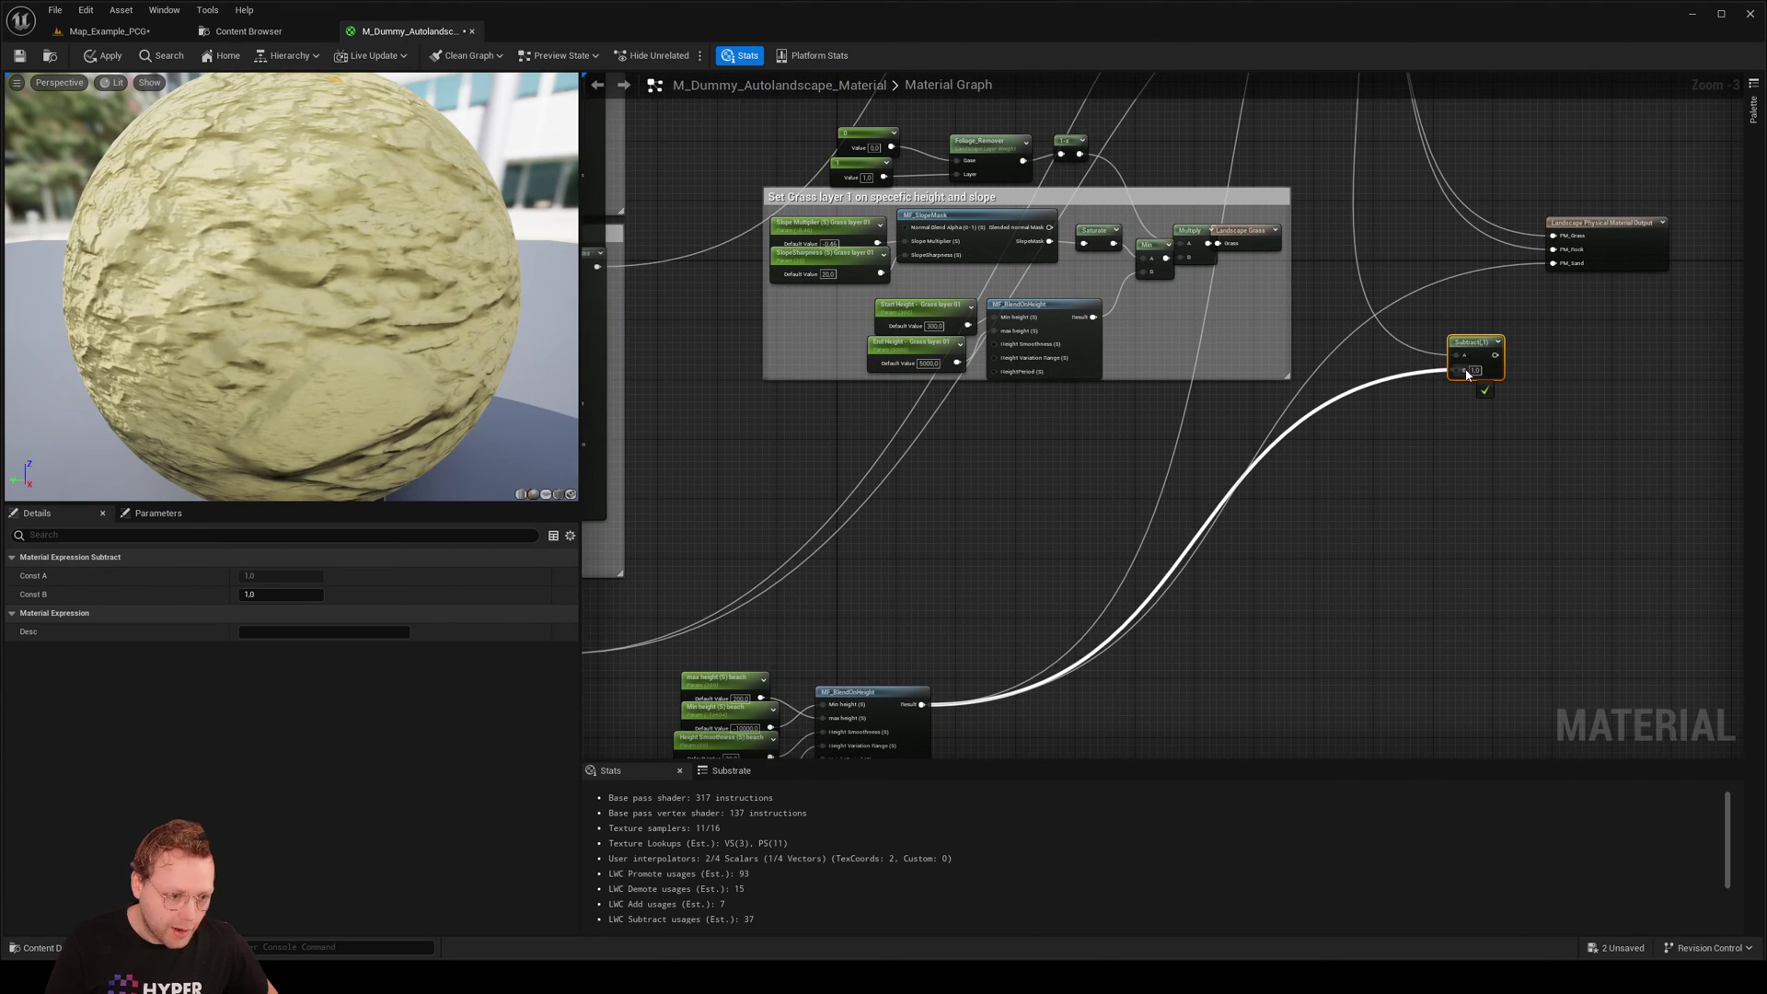
# Connect the Subtract output to PM_Grass on the Landscape Physical Material Output and place the Subtract node just above it
pyautogui.moveTo(1496, 360); pyautogui.dragTo(1435, 468, button='right')
pyautogui.moveTo(1436, 469); pyautogui.dragTo(1441, 453)
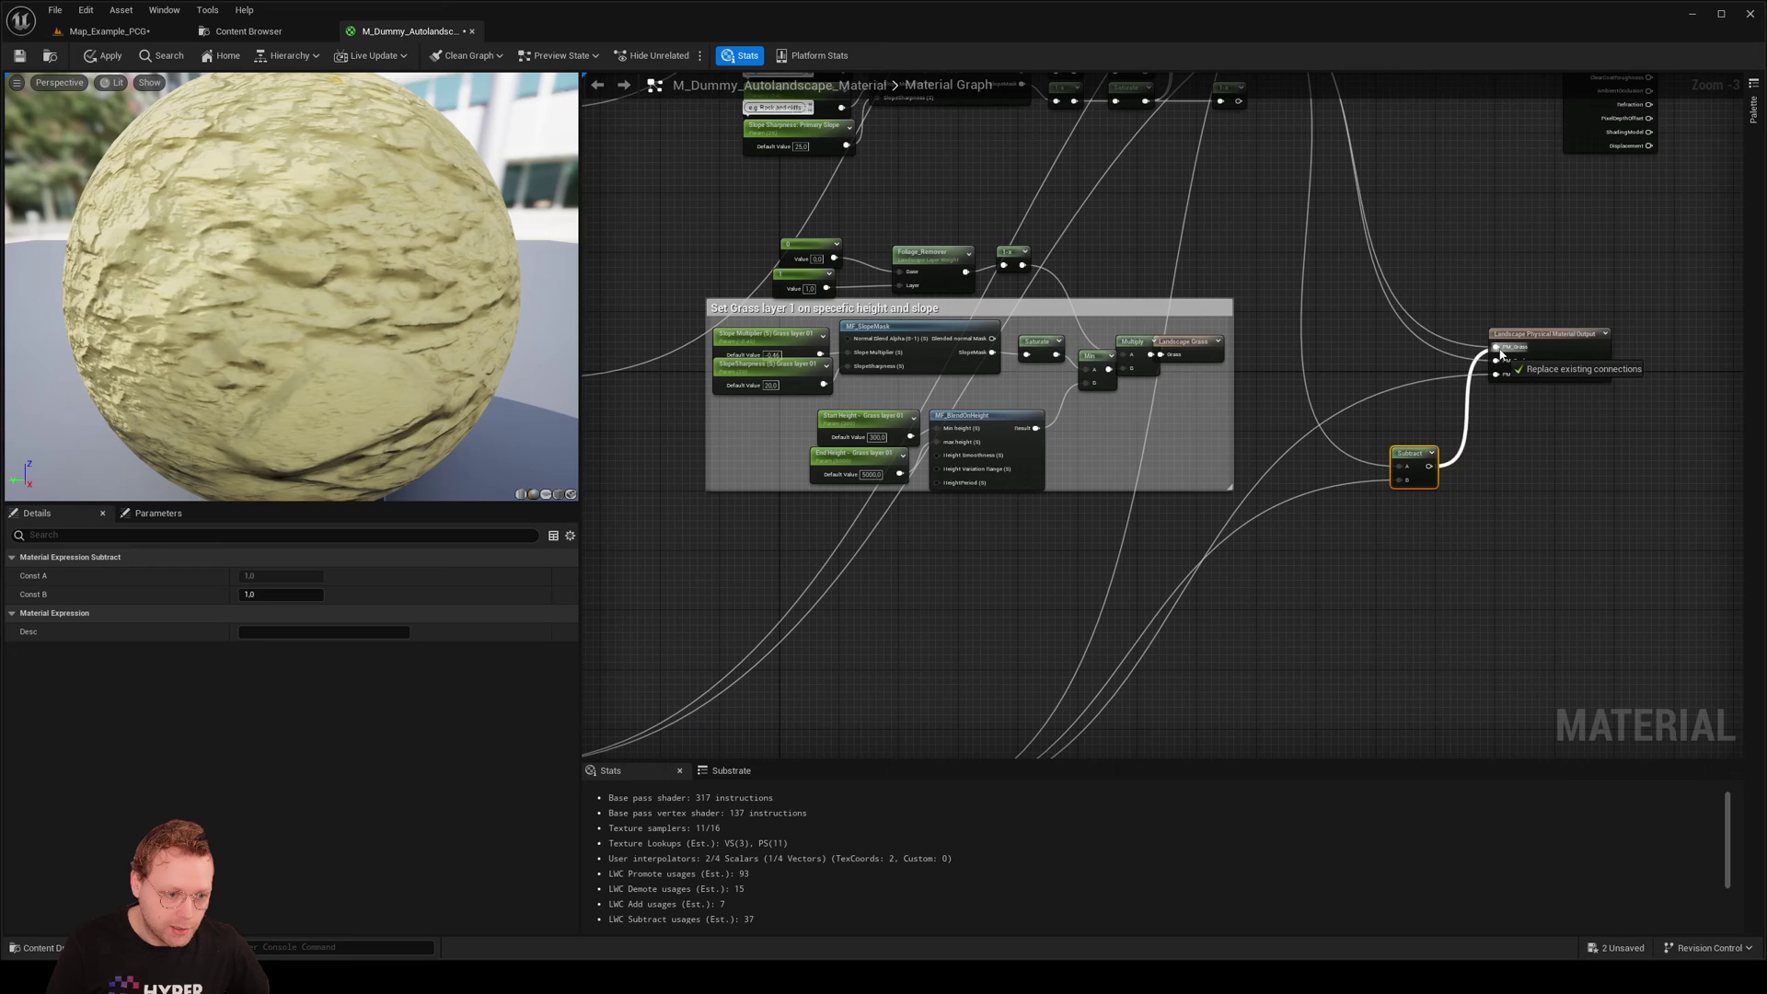
pyautogui.moveTo(1501, 352); pyautogui.dragTo(1498, 355)
pyautogui.moveTo(1415, 461); pyautogui.dragTo(1463, 274)
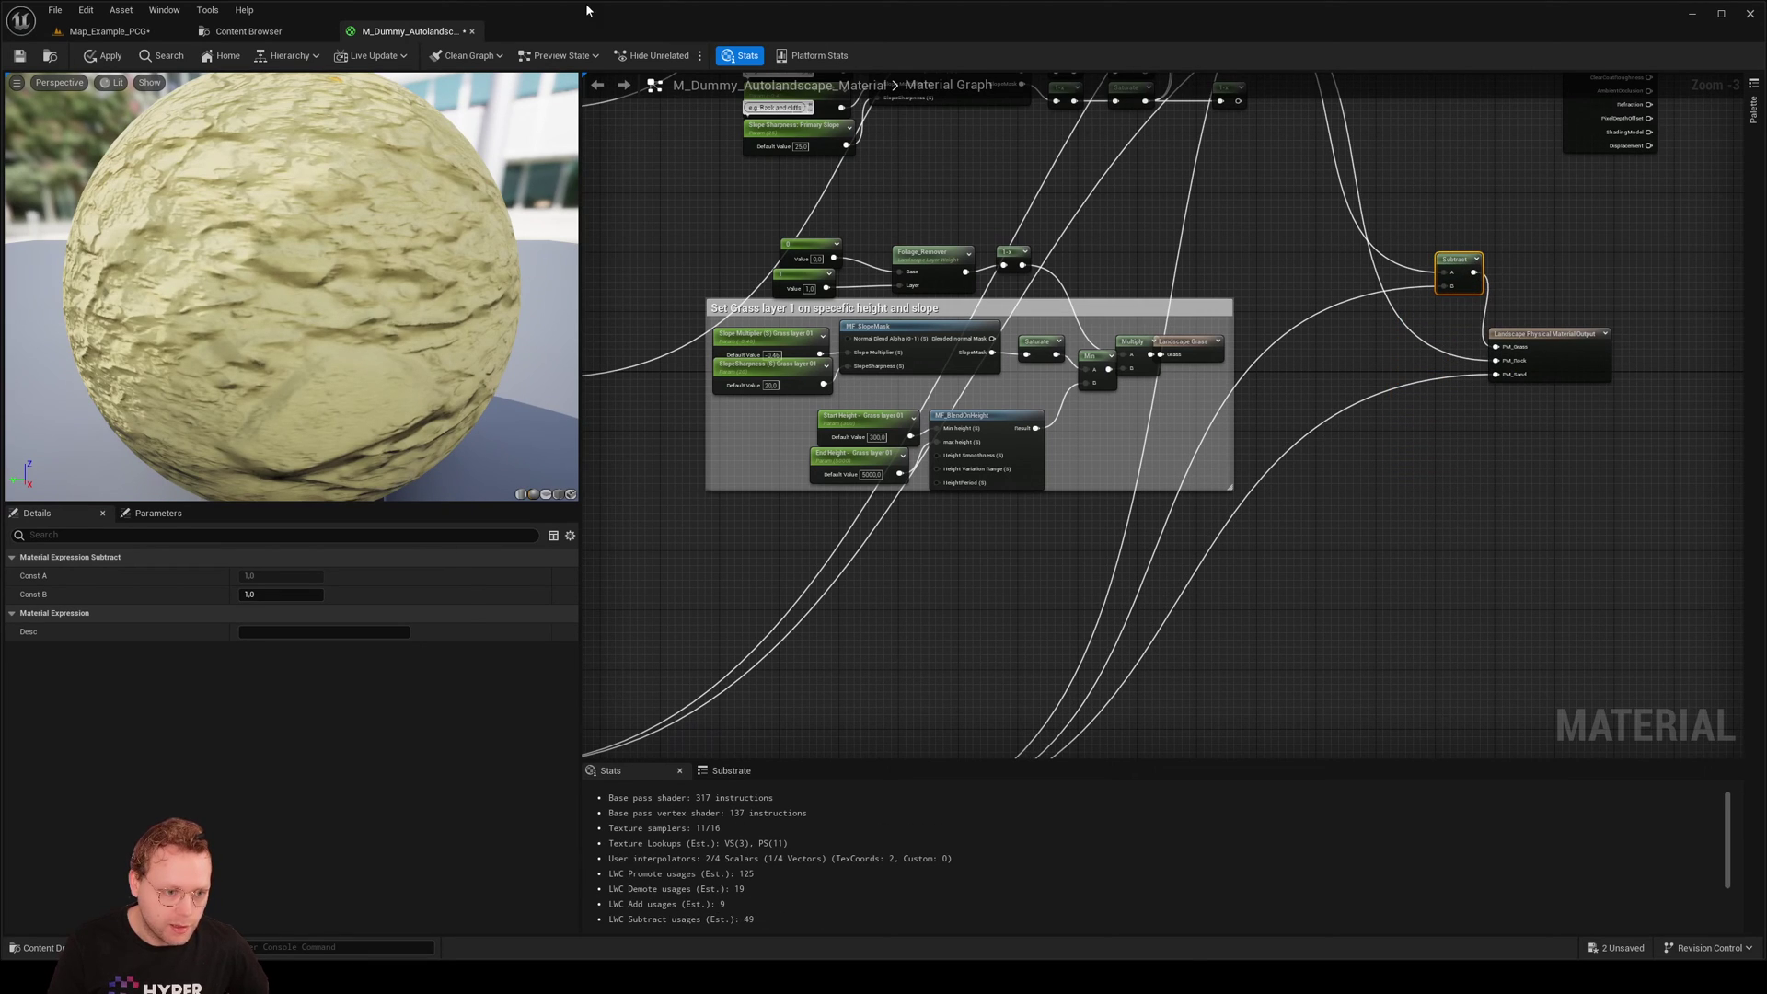
# Apply the landscape material, return to the Map_Example_PCG level and check the forest along the shoreline
pyautogui.click(109, 57)
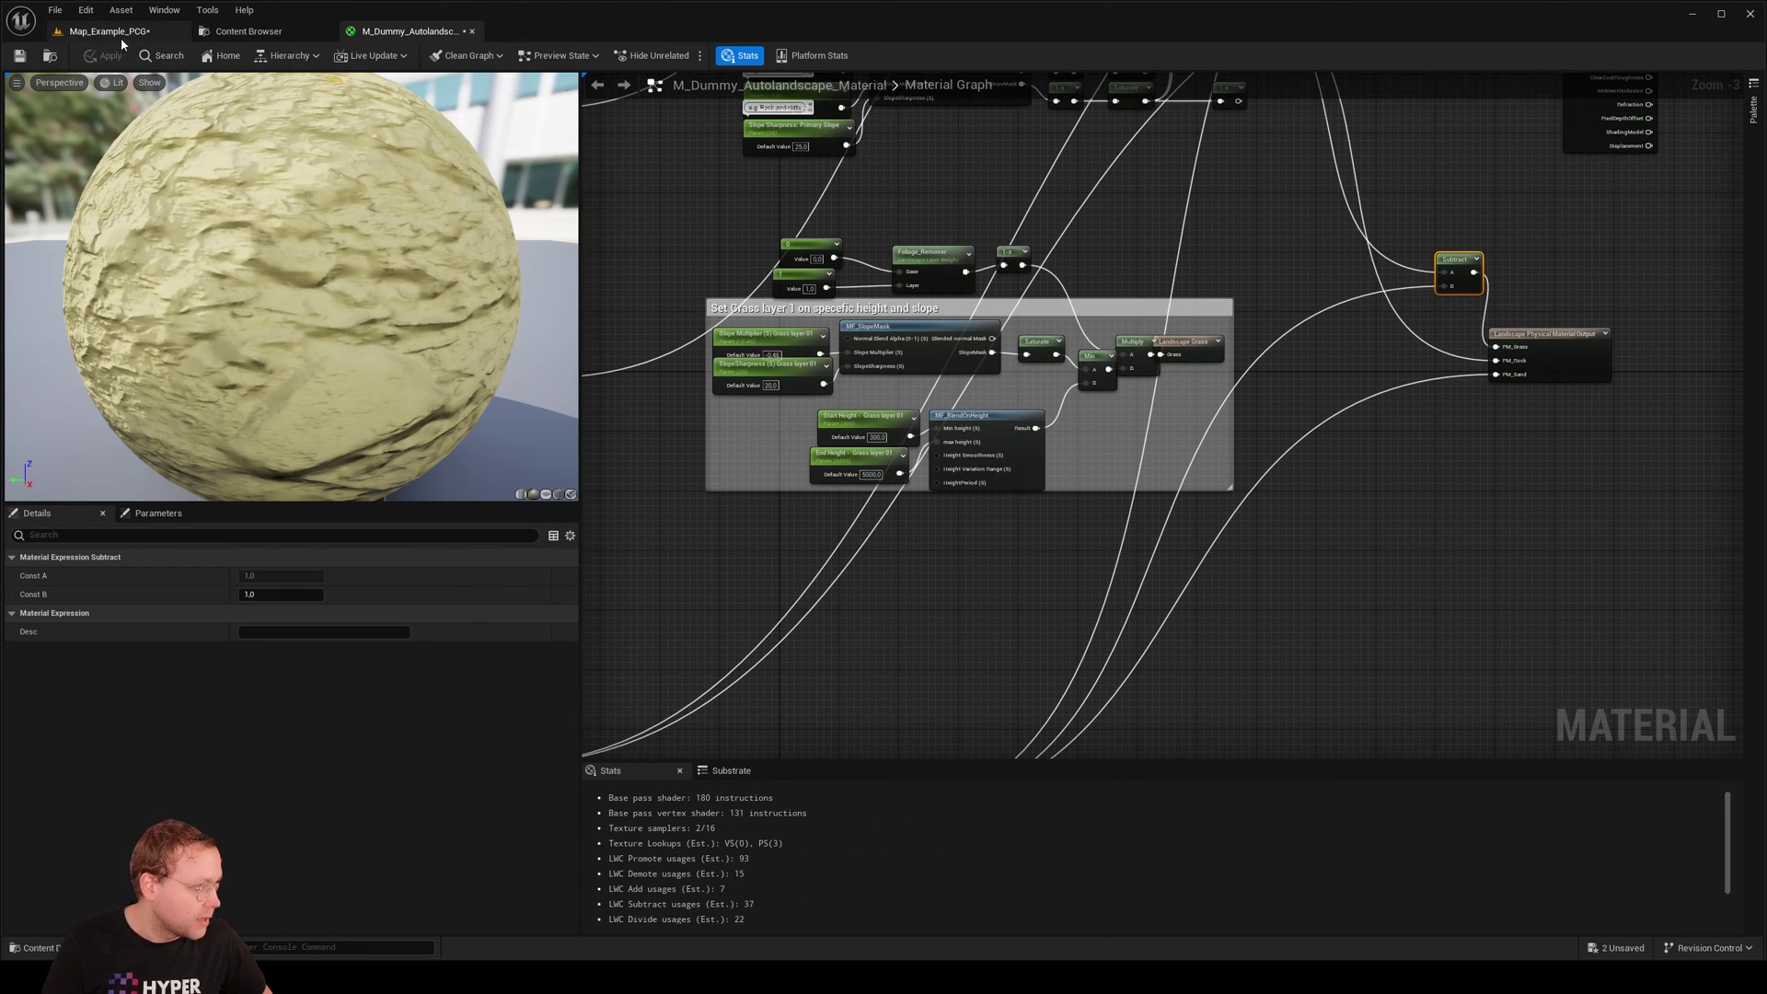
pyautogui.click(118, 34)
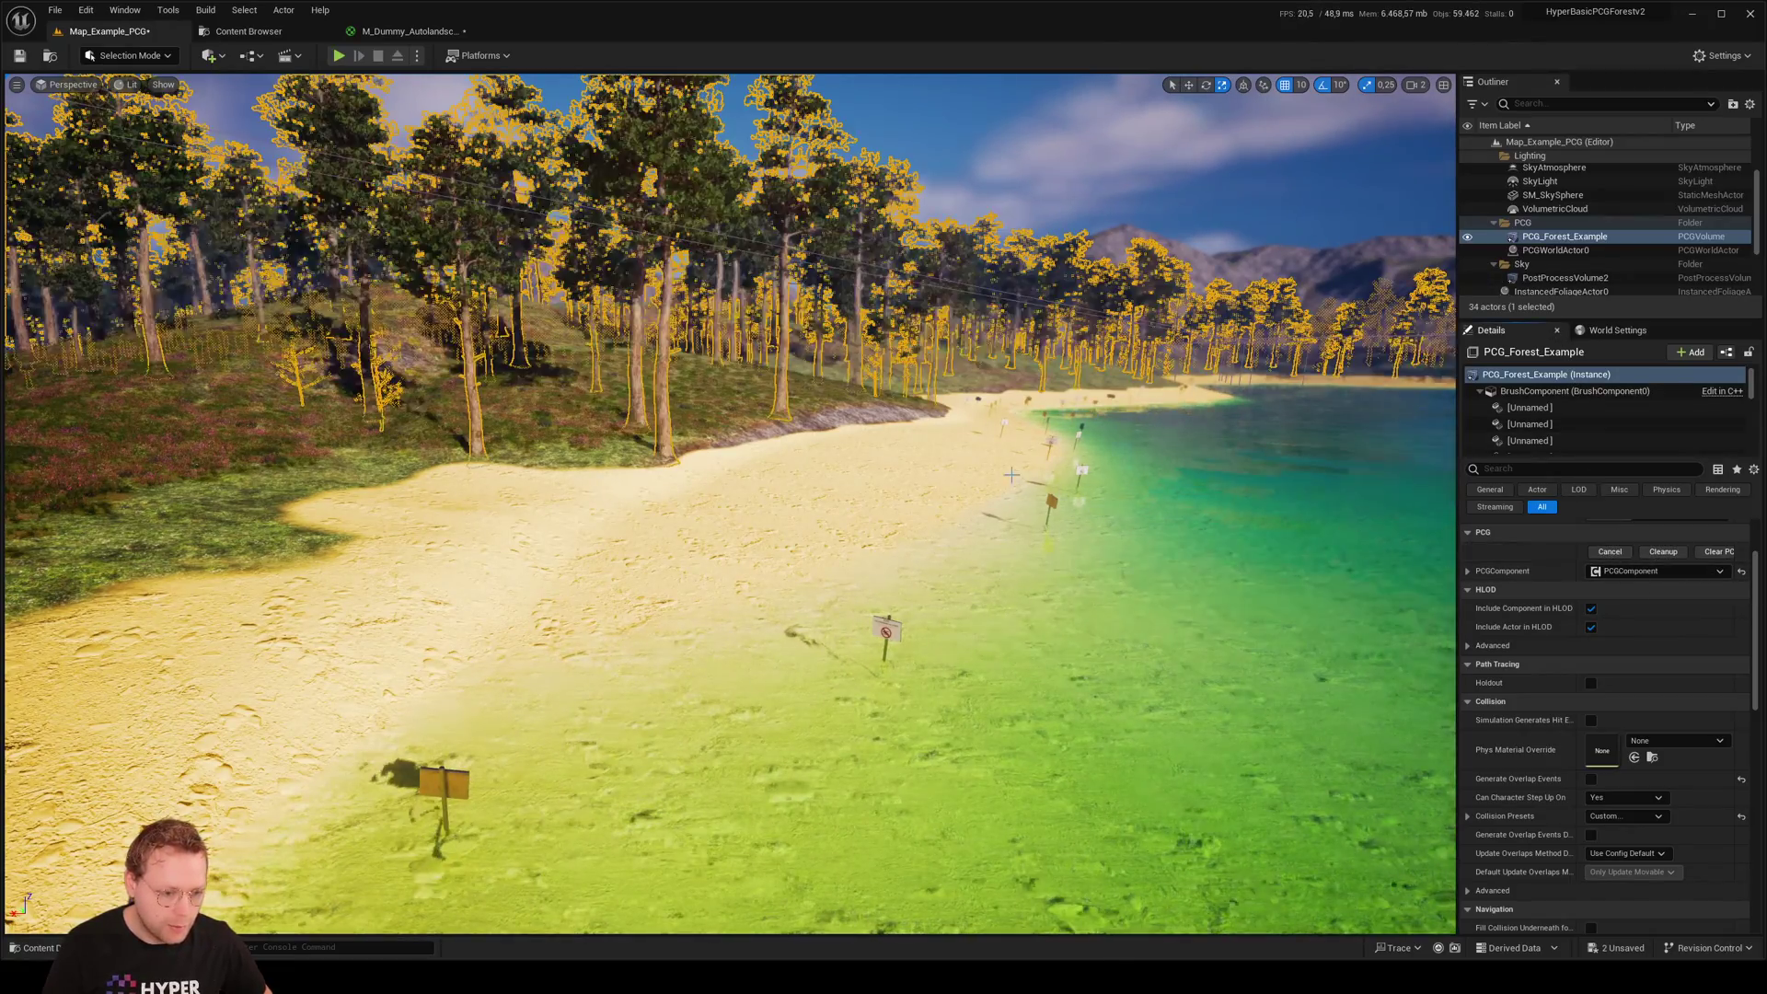
pyautogui.moveTo(1012, 552); pyautogui.dragTo(1417, 552, button='right')
pyautogui.moveTo(727, 504); pyautogui.dragTo(930, 511, button='right')
pyautogui.moveTo(525, 517); pyautogui.dragTo(516, 517, button='right')
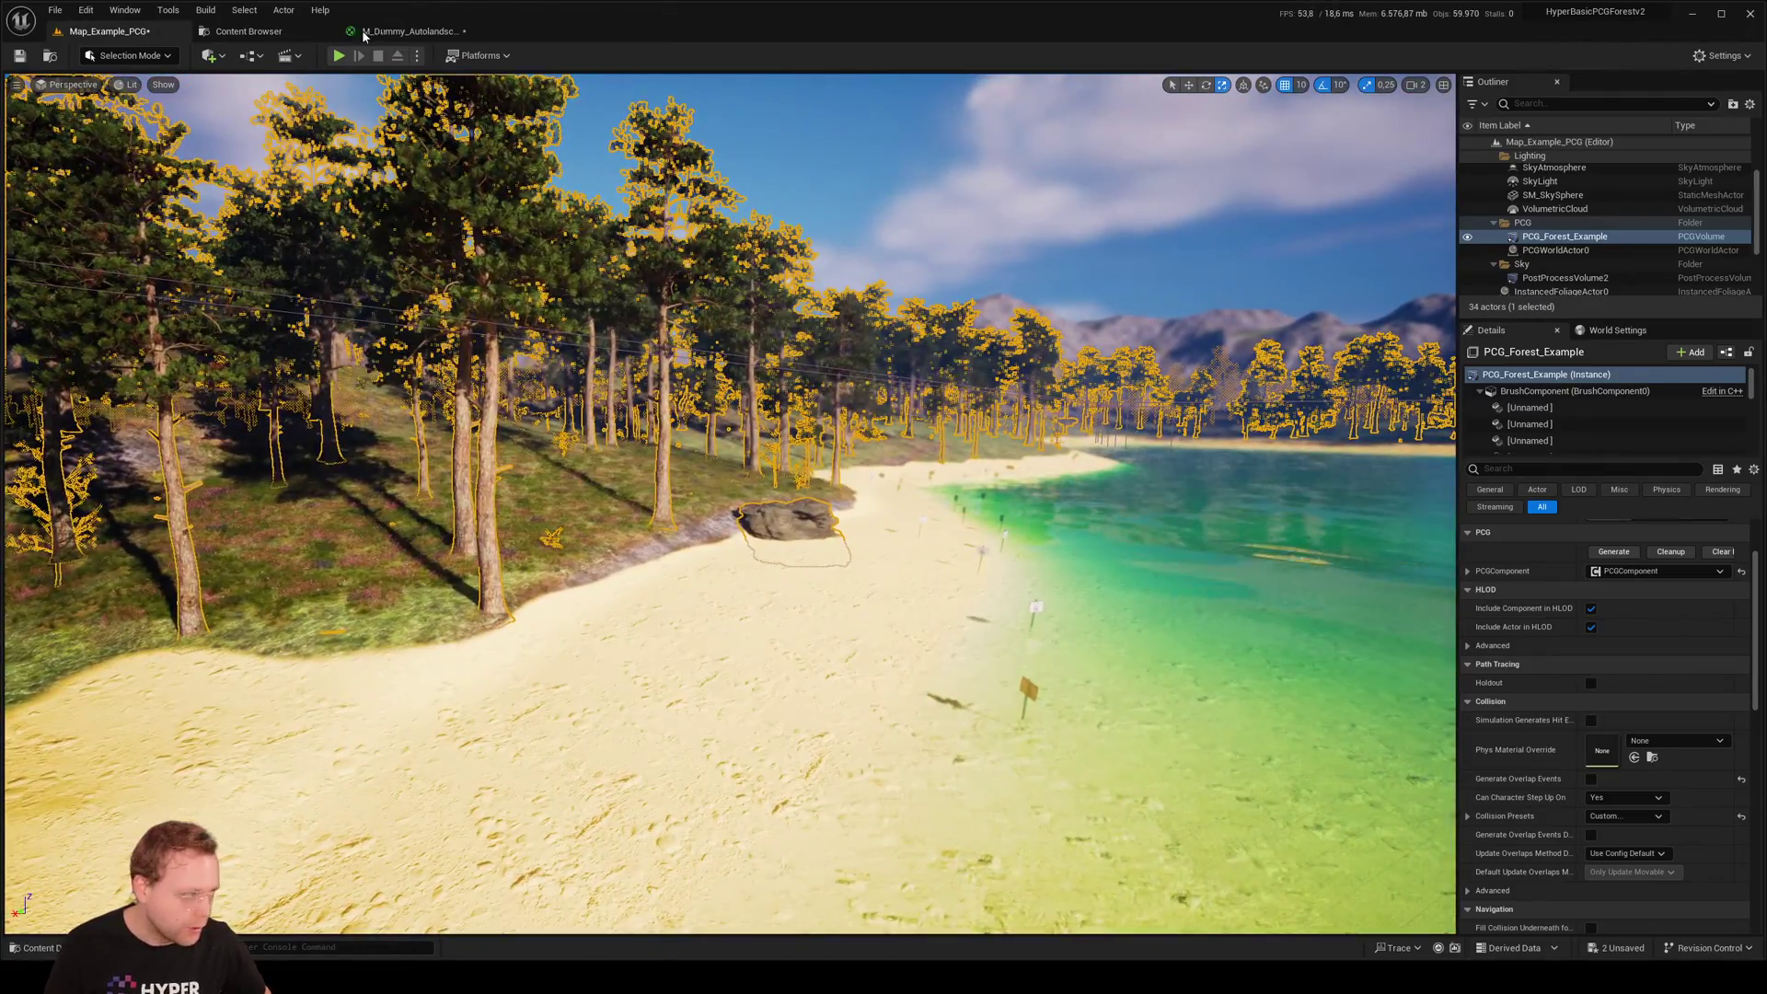
# Try inverting the grass mask by adding a OneMinus node after Subtract and connecting its output to PM_Grass
pyautogui.click(394, 35)
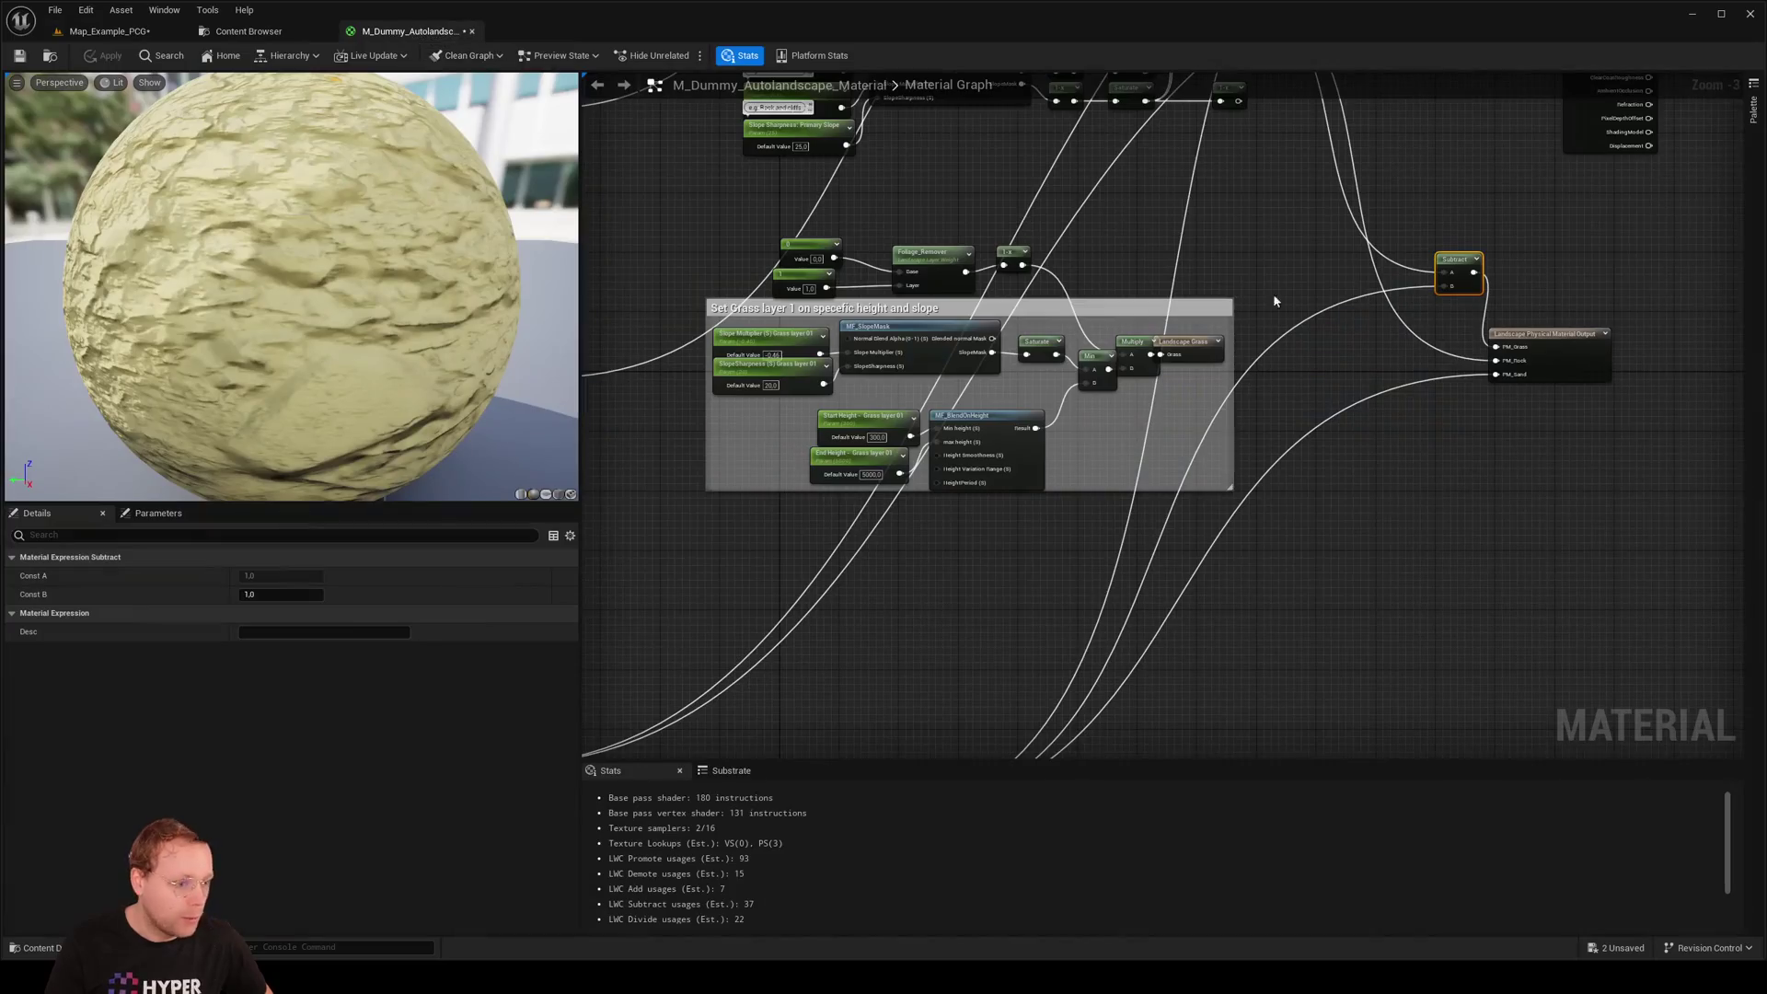
pyautogui.moveTo(1517, 289); pyautogui.dragTo(1357, 325, button='right')
pyautogui.moveTo(1311, 308); pyautogui.dragTo(1371, 313)
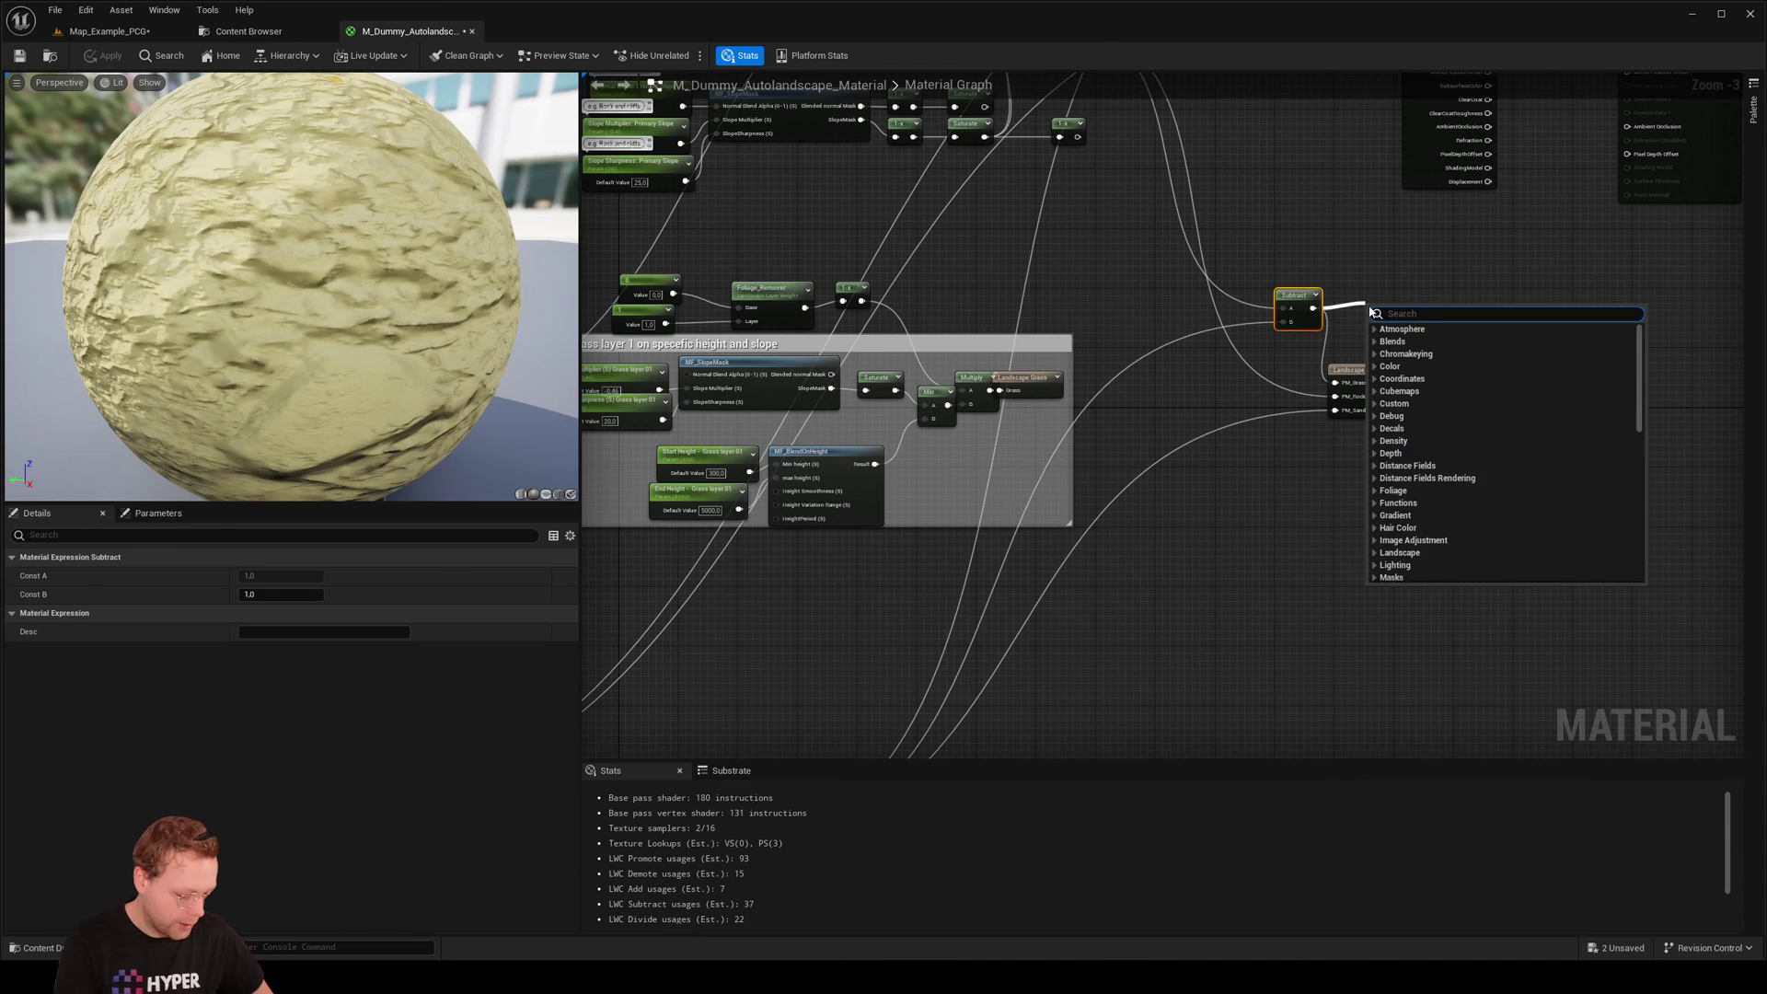
pyautogui.write('one mo')
pyautogui.press('BackSpace')
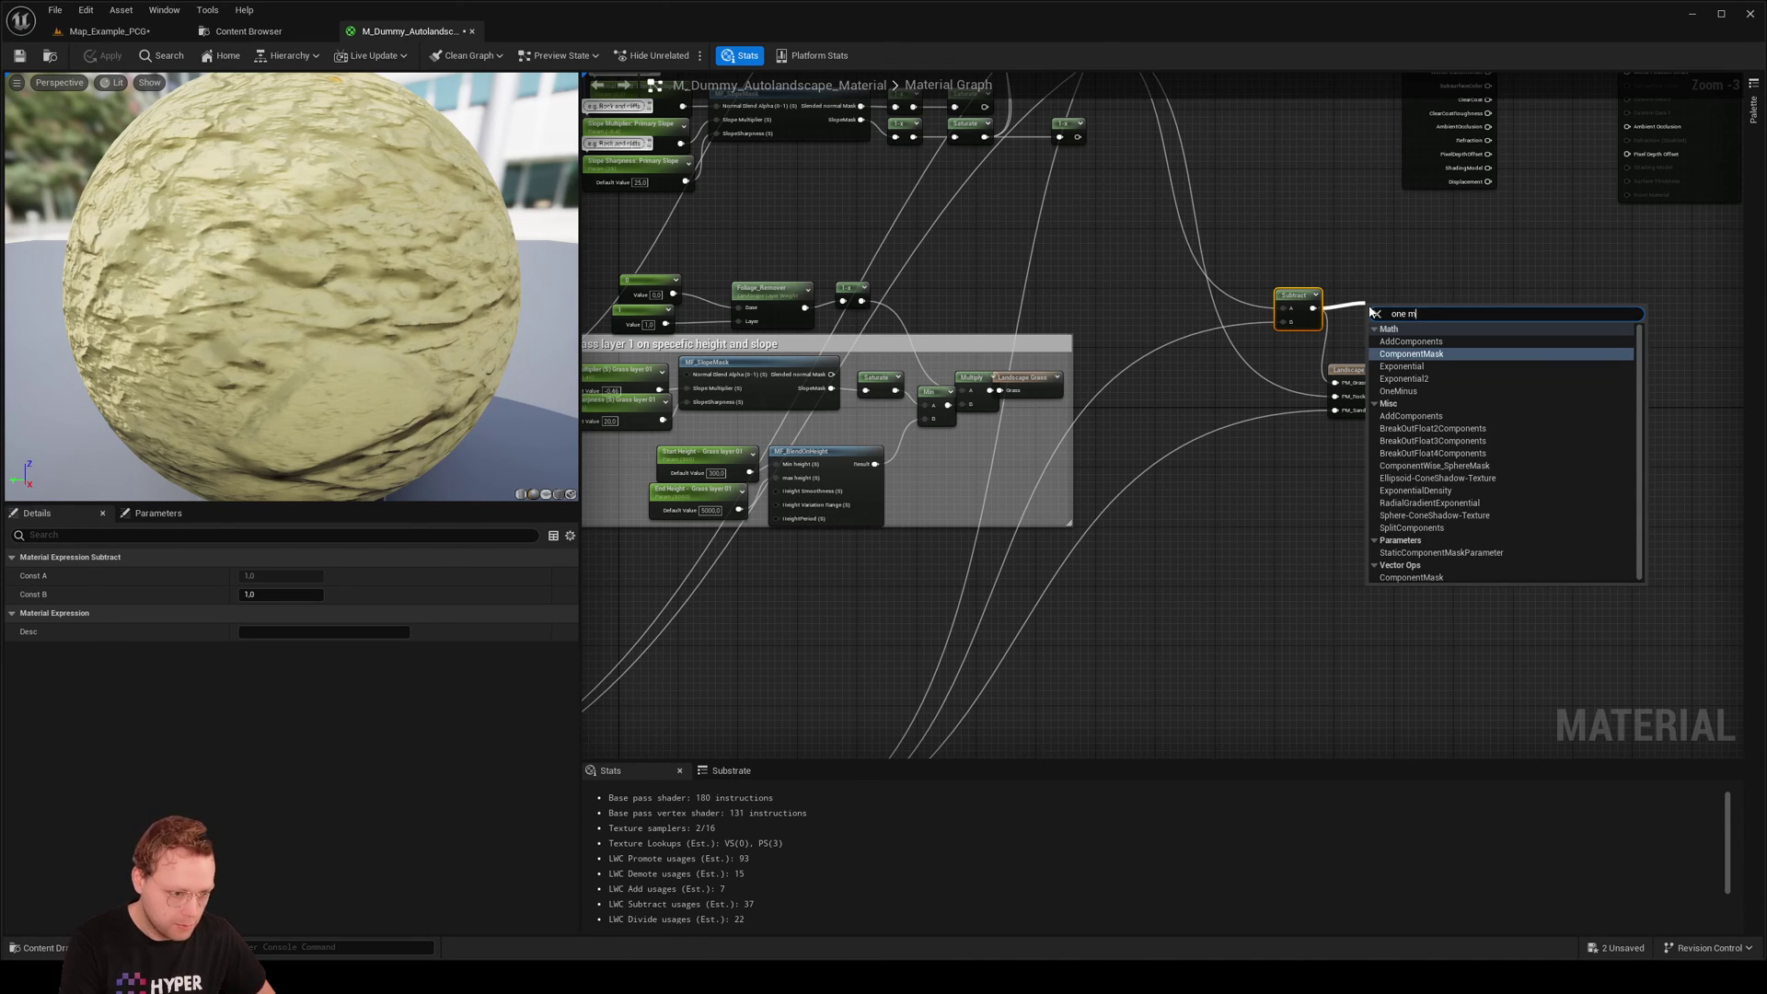
pyautogui.write('in')
pyautogui.press('Return')
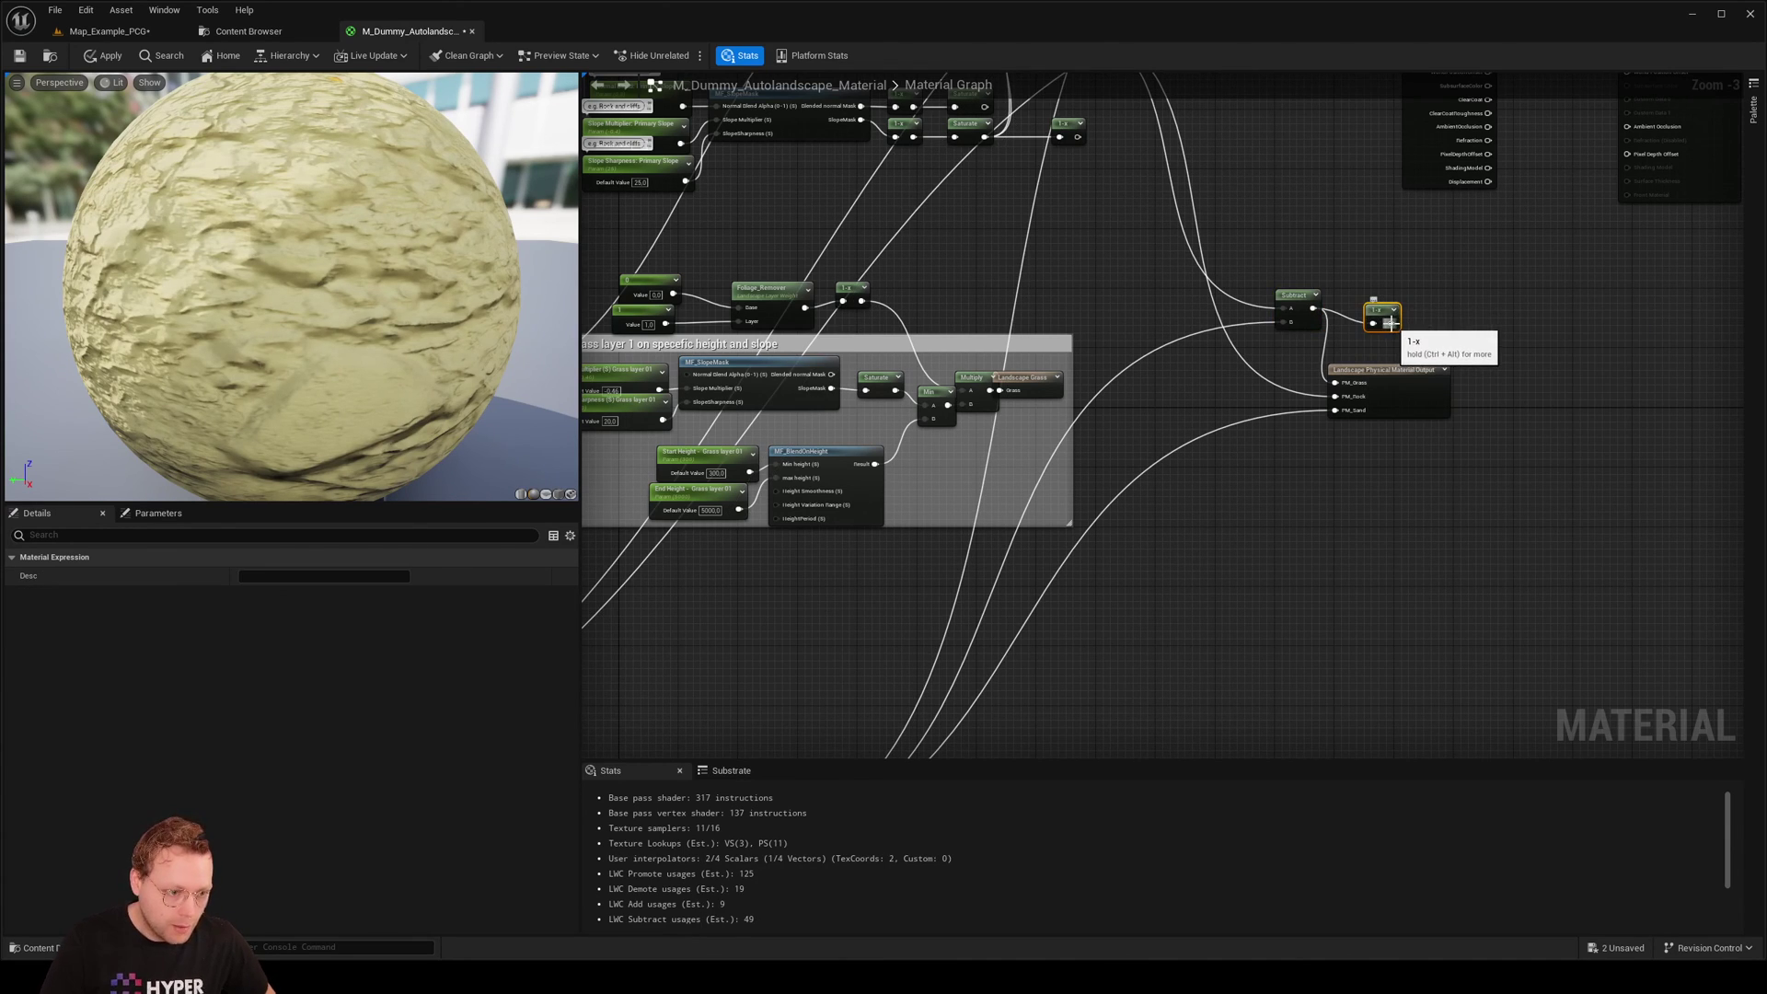
pyautogui.moveTo(1391, 323); pyautogui.dragTo(1335, 383)
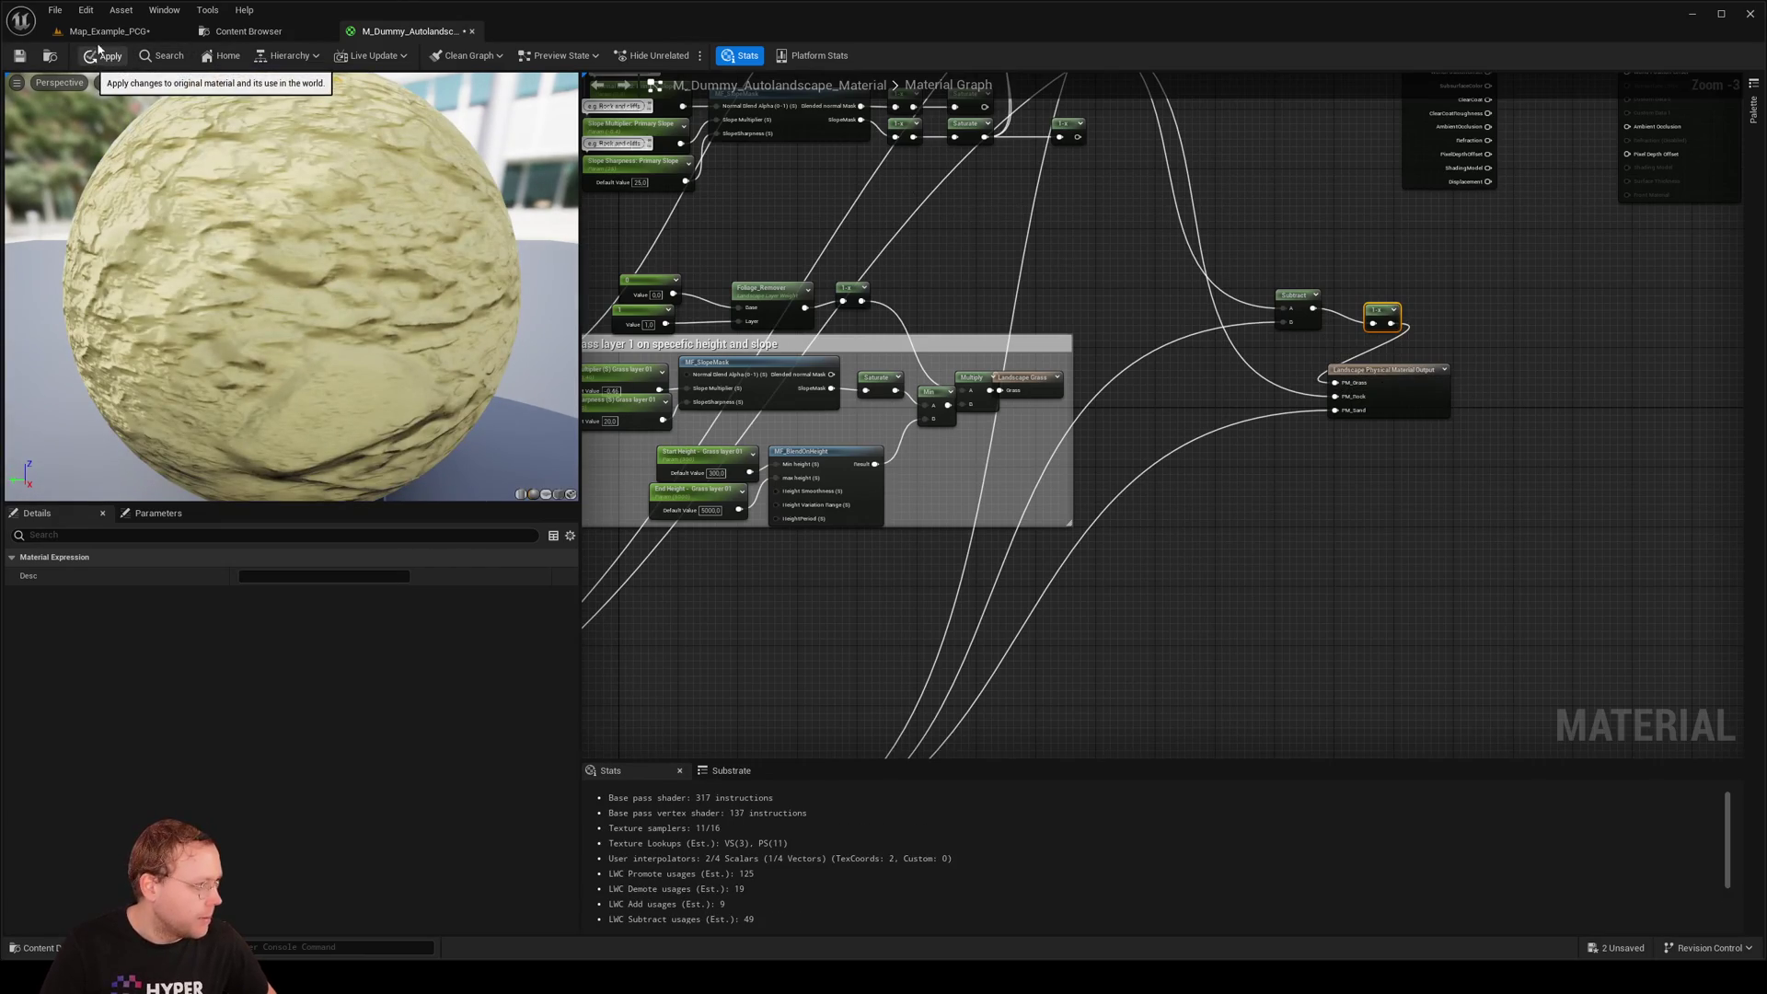
# Apply the inverted-mask material, clean up and regenerate PCG_Forest_Example in the level, and inspect the trees on the hill and beach
pyautogui.click(104, 55)
pyautogui.click(109, 31)
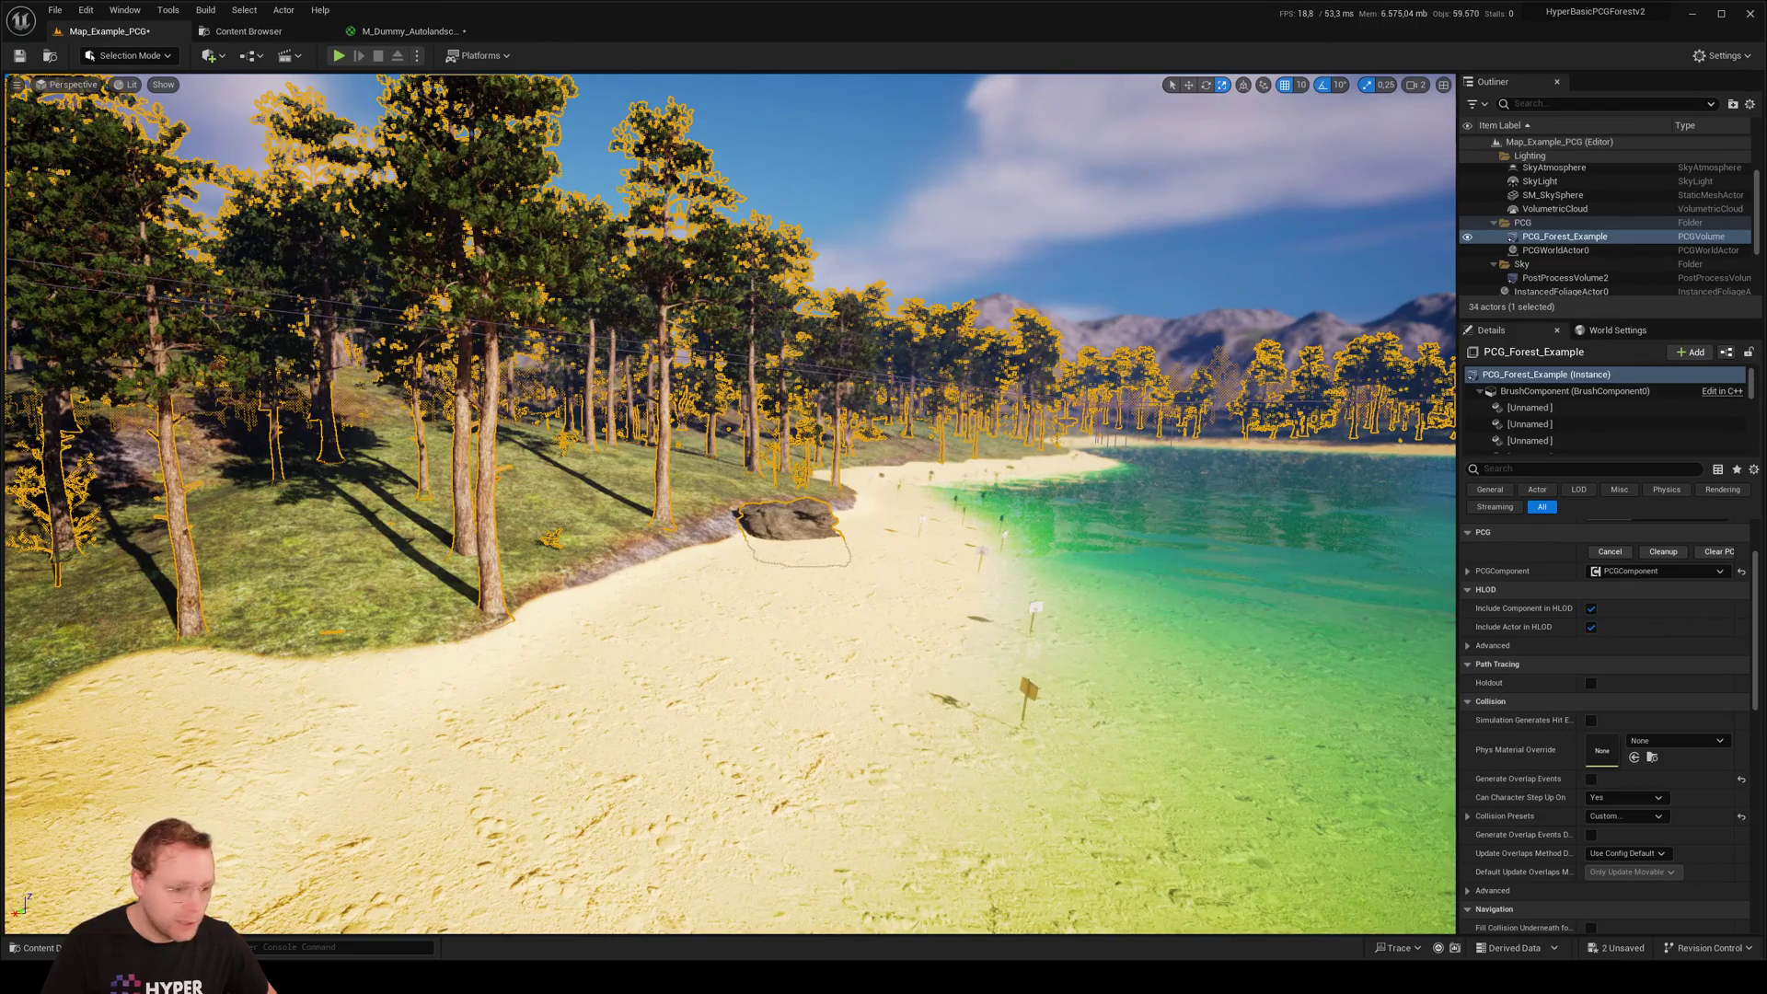
pyautogui.click(1663, 552)
pyautogui.click(1615, 553)
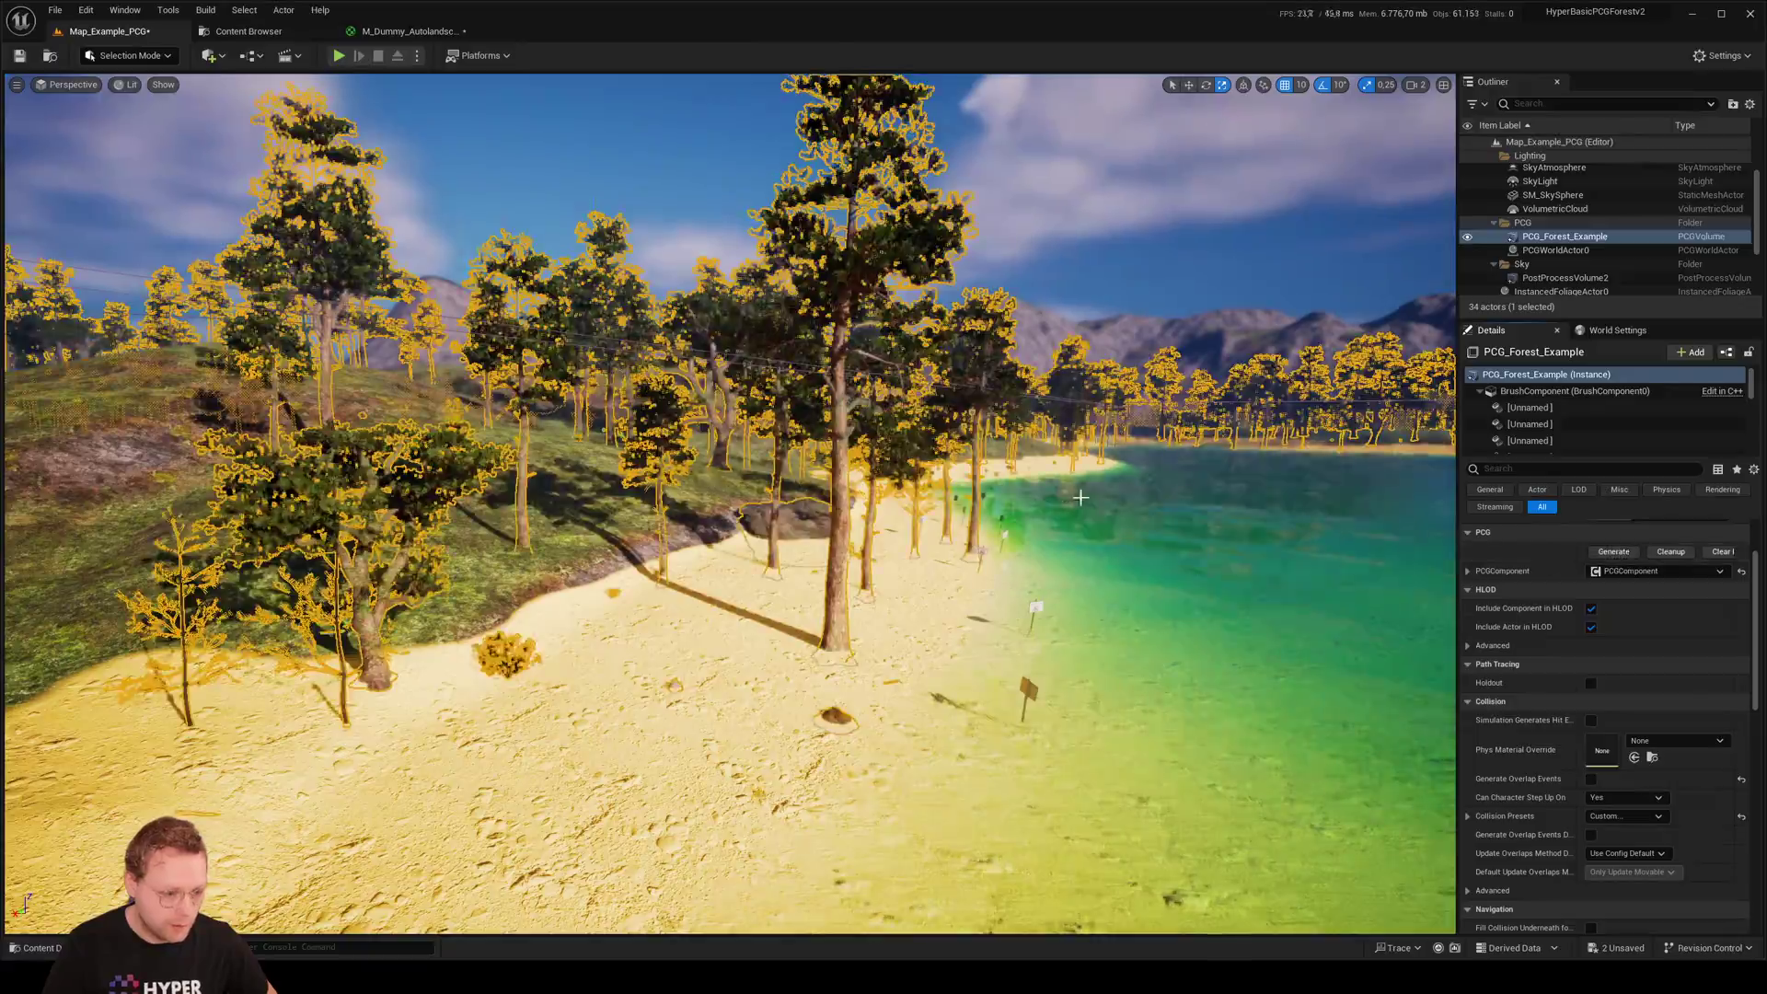
pyautogui.press('s')
pyautogui.moveTo(1080, 497); pyautogui.dragTo(1035, 526, button='right')
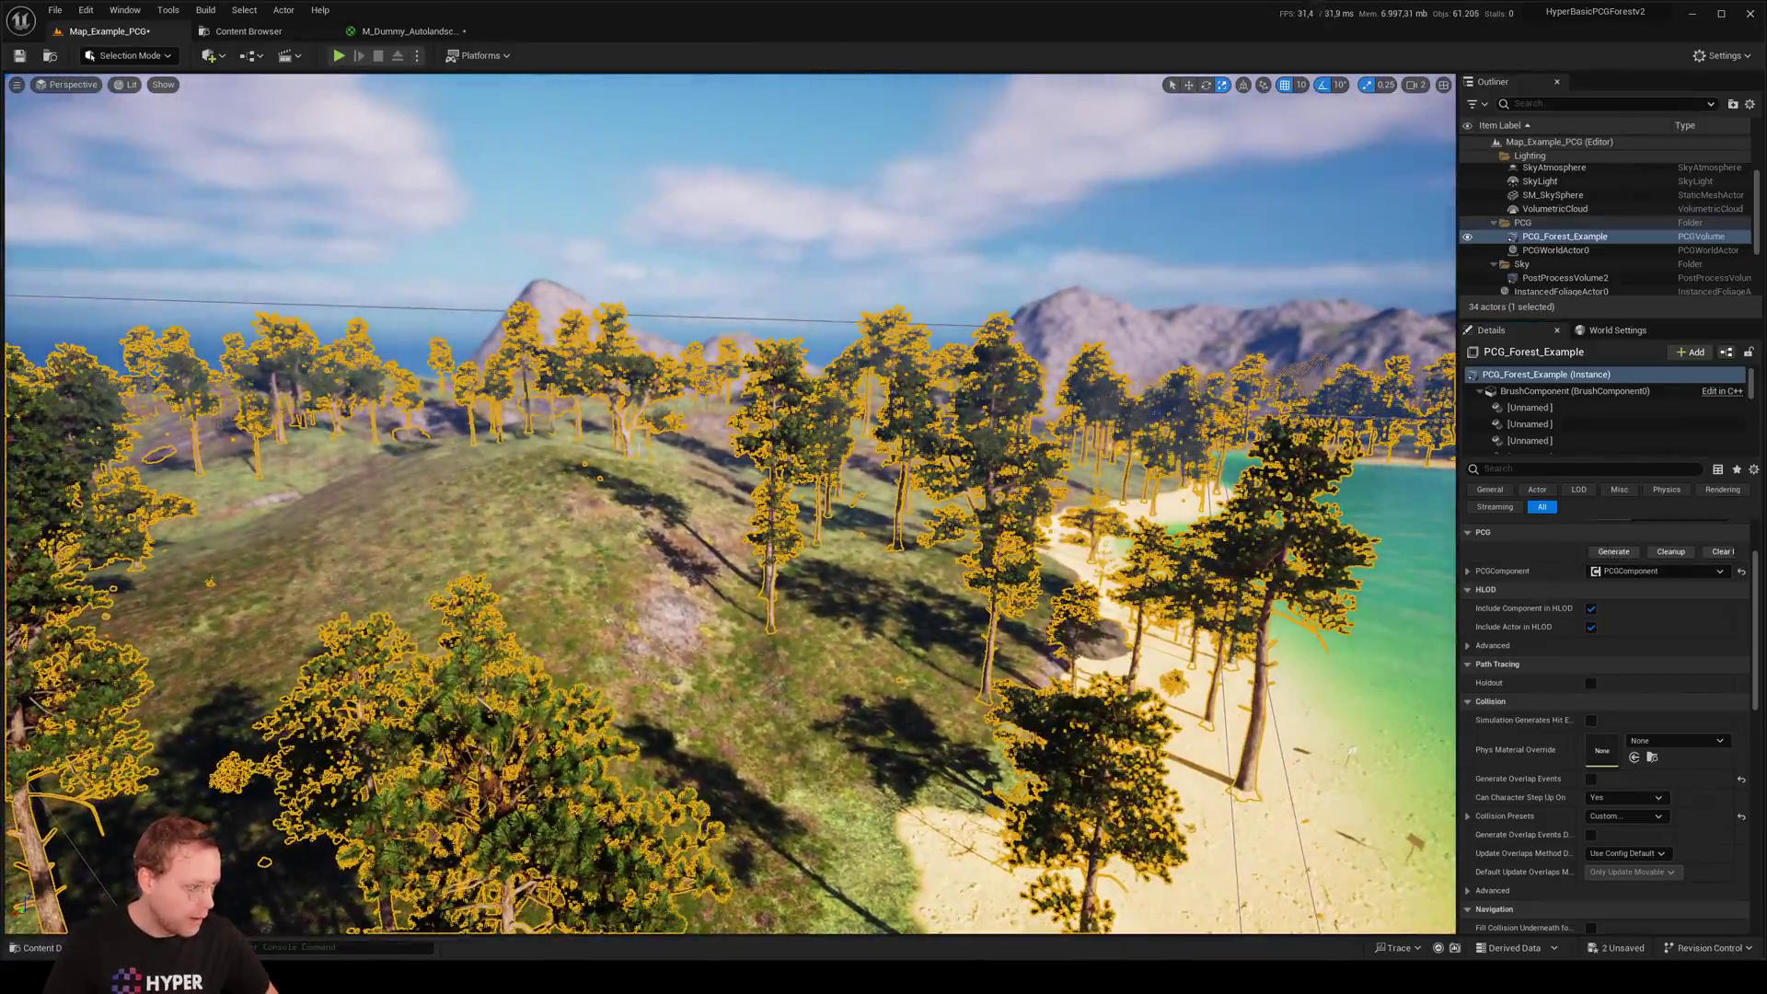
pyautogui.moveTo(746, 444)
pyautogui.mouseDown(button='right')
pyautogui.moveTo(828, 449)
pyautogui.moveTo(727, 451)
pyautogui.mouseUp(button='right')
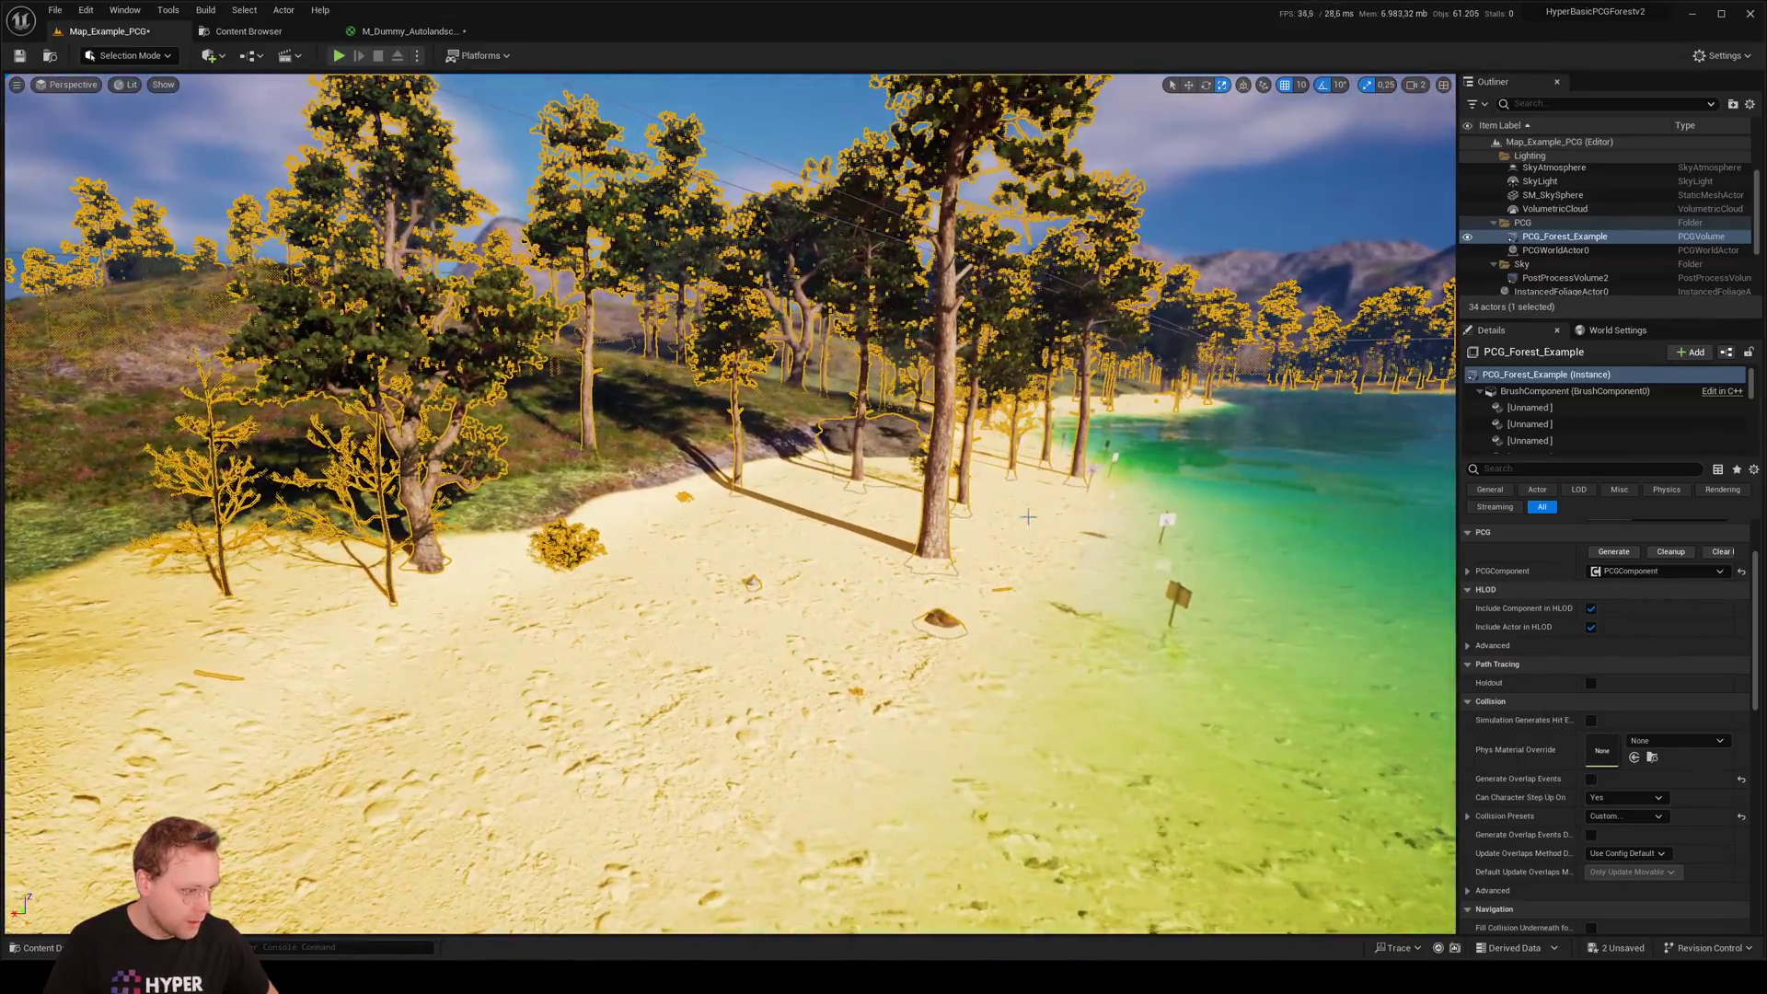
# Reconnect Subtract directly to PM_Grass, delete the OneMinus node and move the Subtract node slightly higher in the material graph
pyautogui.click(409, 30)
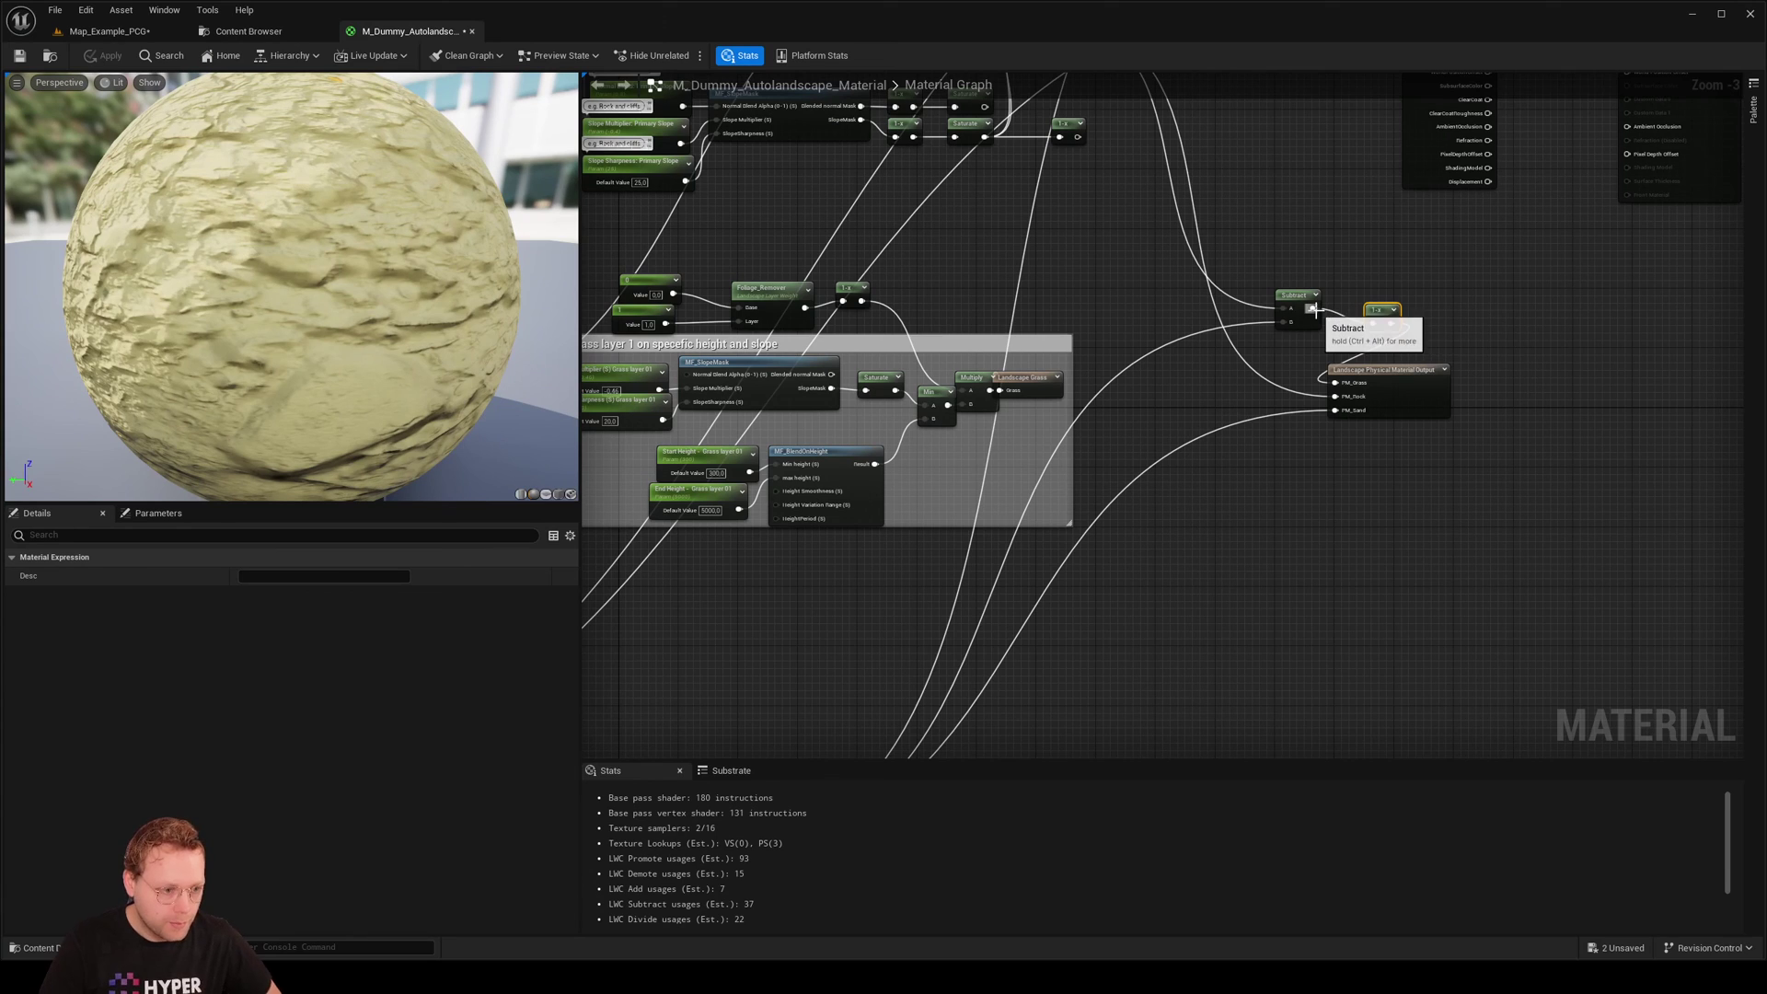
pyautogui.moveTo(1314, 309); pyautogui.dragTo(1334, 383)
pyautogui.press('Delete')
pyautogui.moveTo(1279, 297); pyautogui.dragTo(1360, 405, button='right')
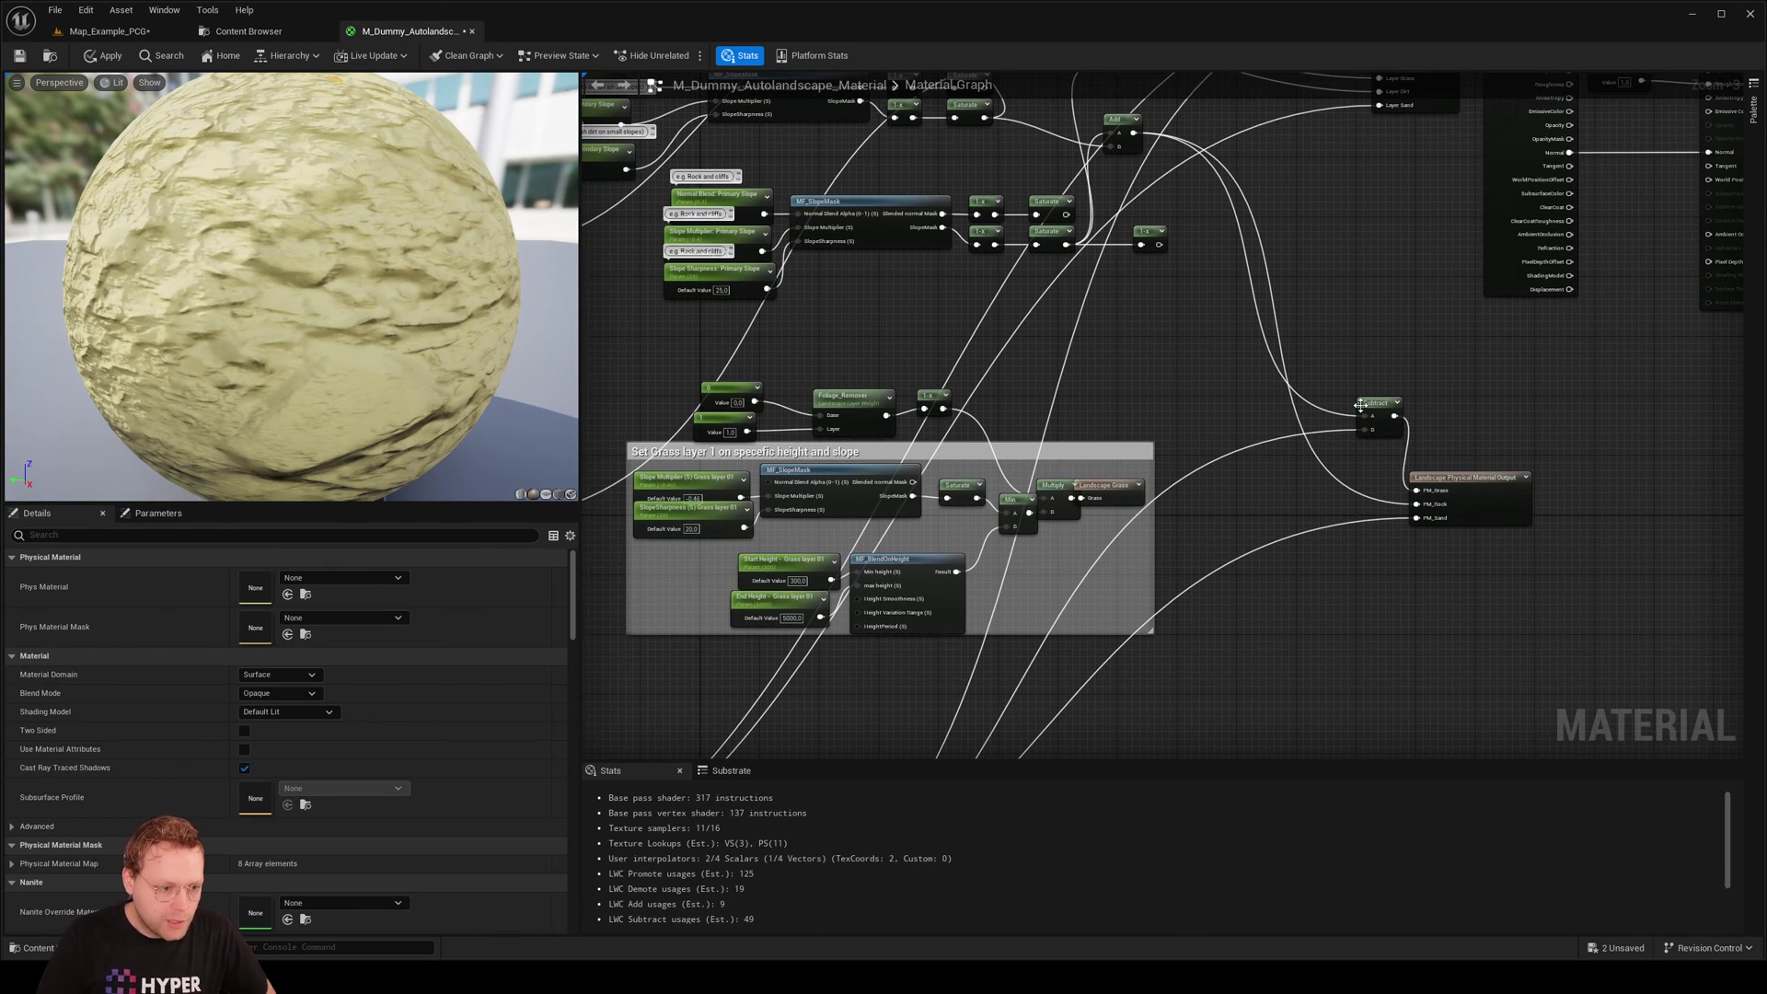
pyautogui.moveTo(1360, 406); pyautogui.dragTo(1346, 369)
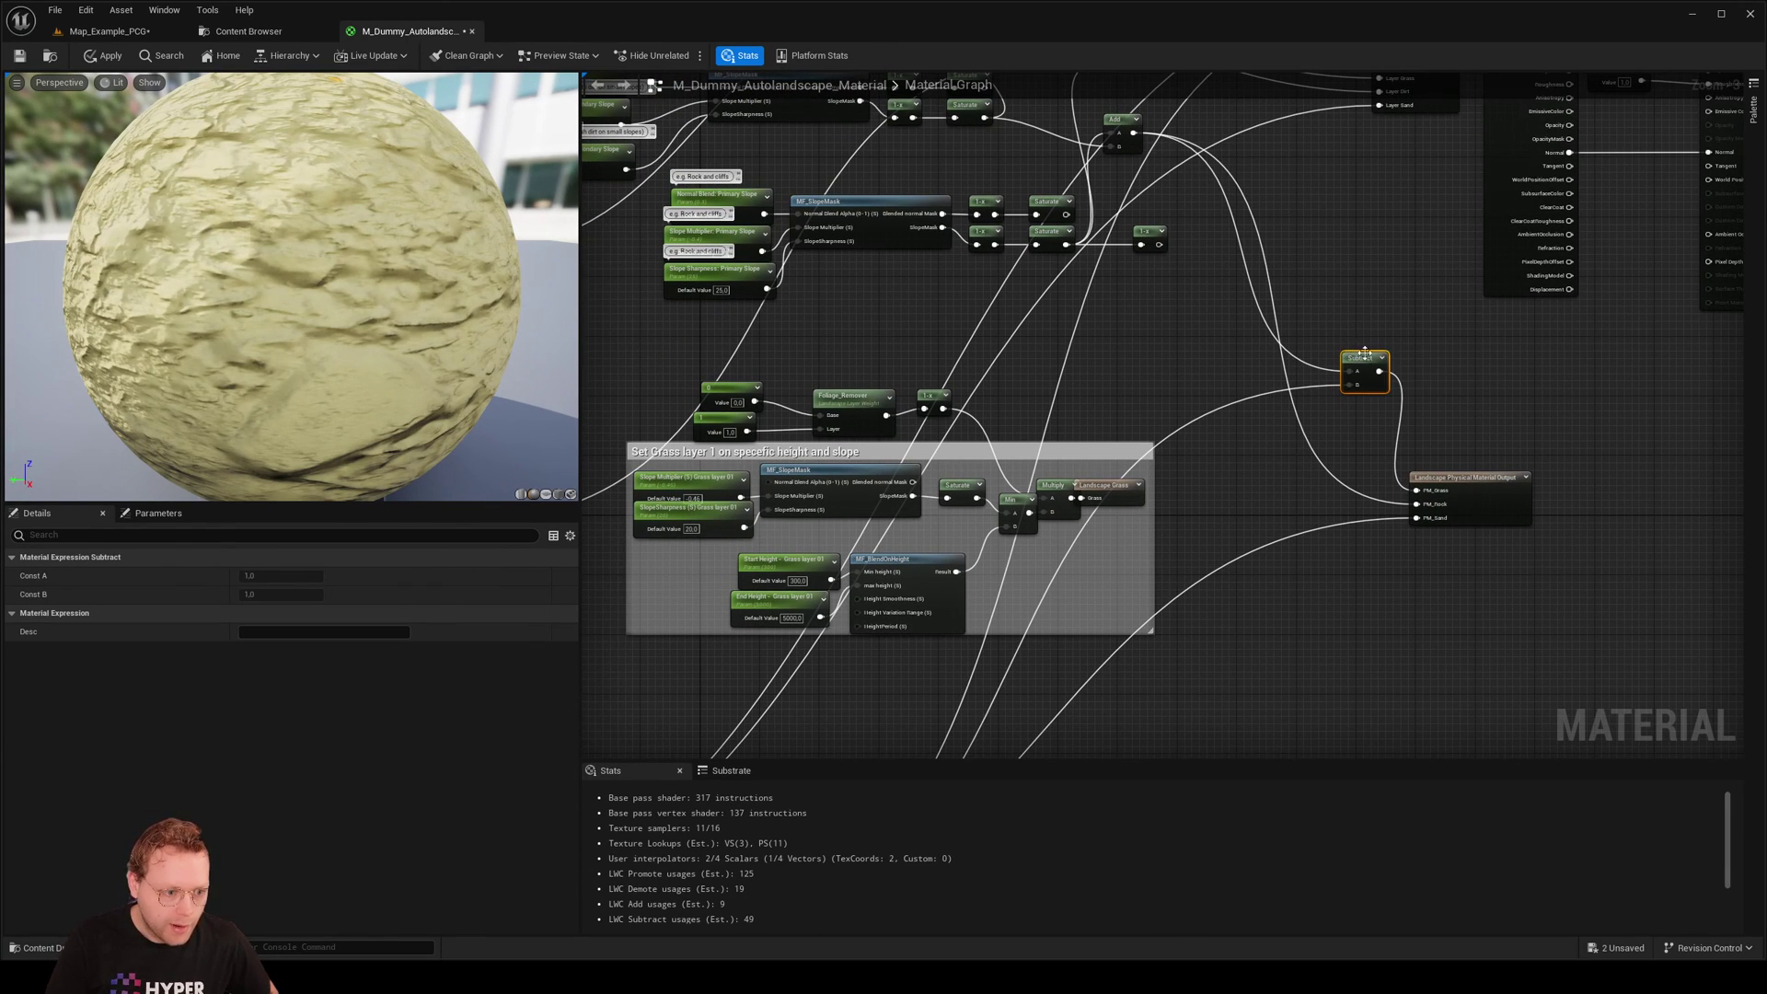
pyautogui.moveTo(1213, 672); pyautogui.dragTo(1286, 395, button='right')
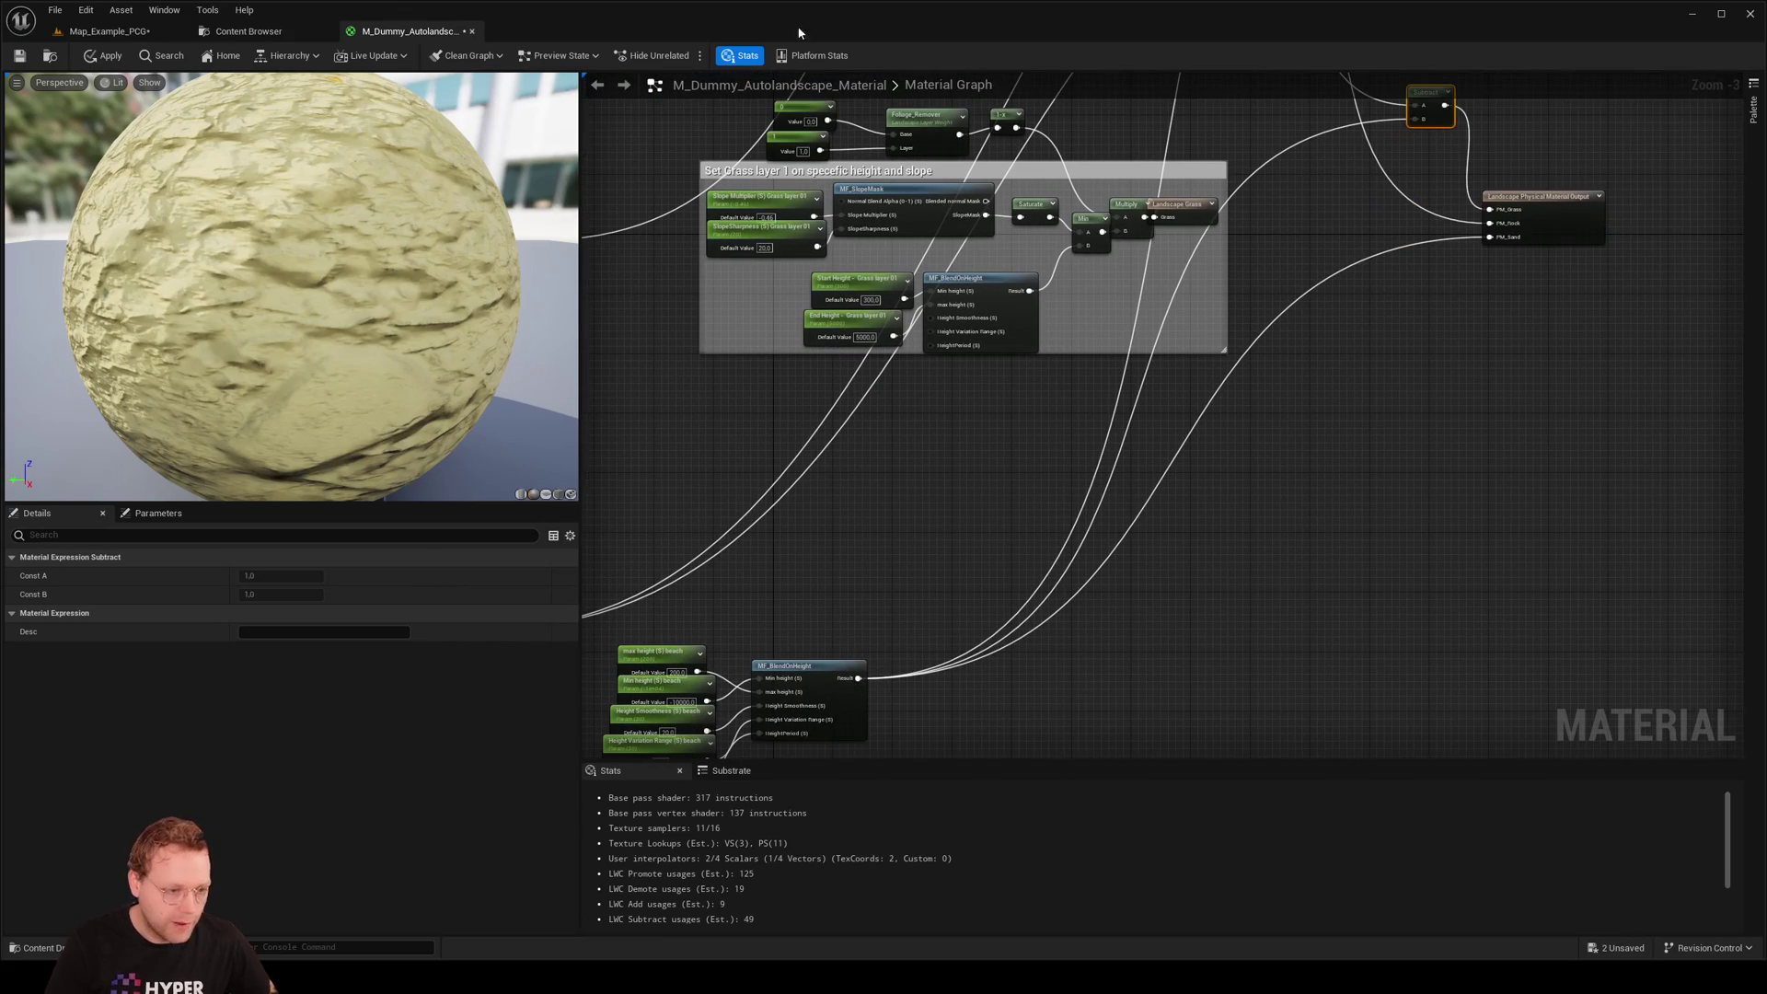
# Apply the landscape material without the inversion and clean up the generated content of PCG_Forest_Example in the level
pyautogui.click(127, 58)
pyautogui.click(110, 31)
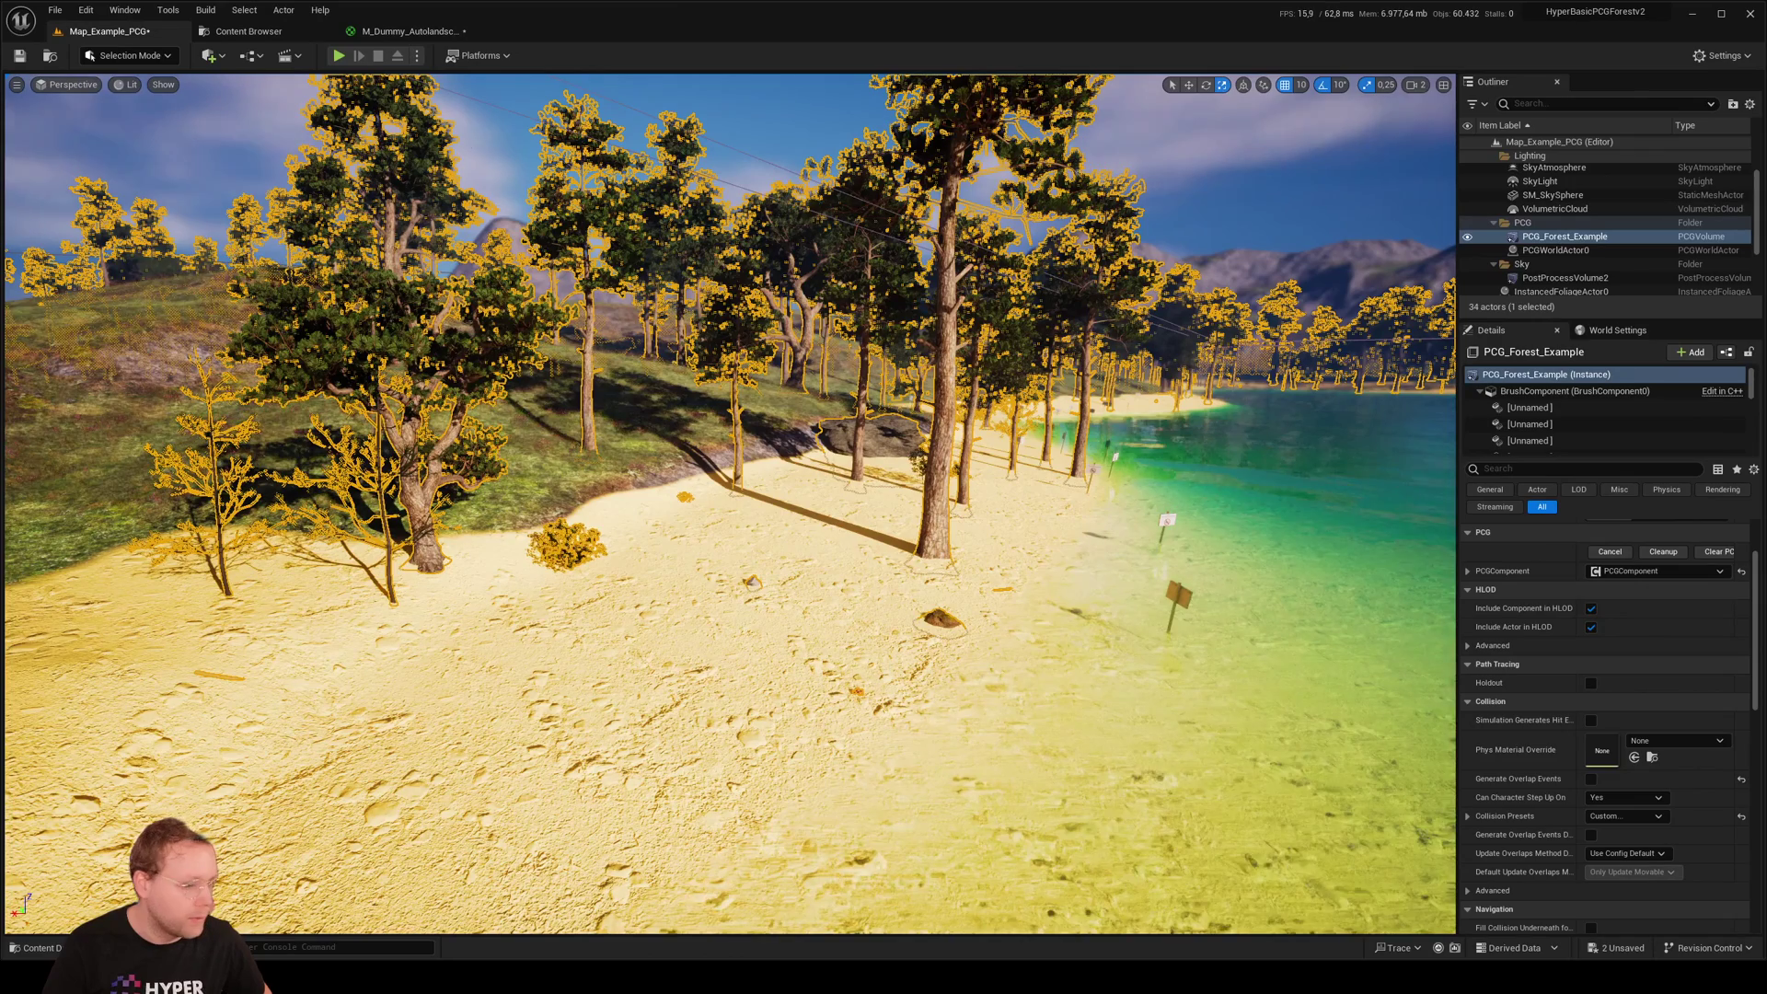
pyautogui.click(1662, 552)
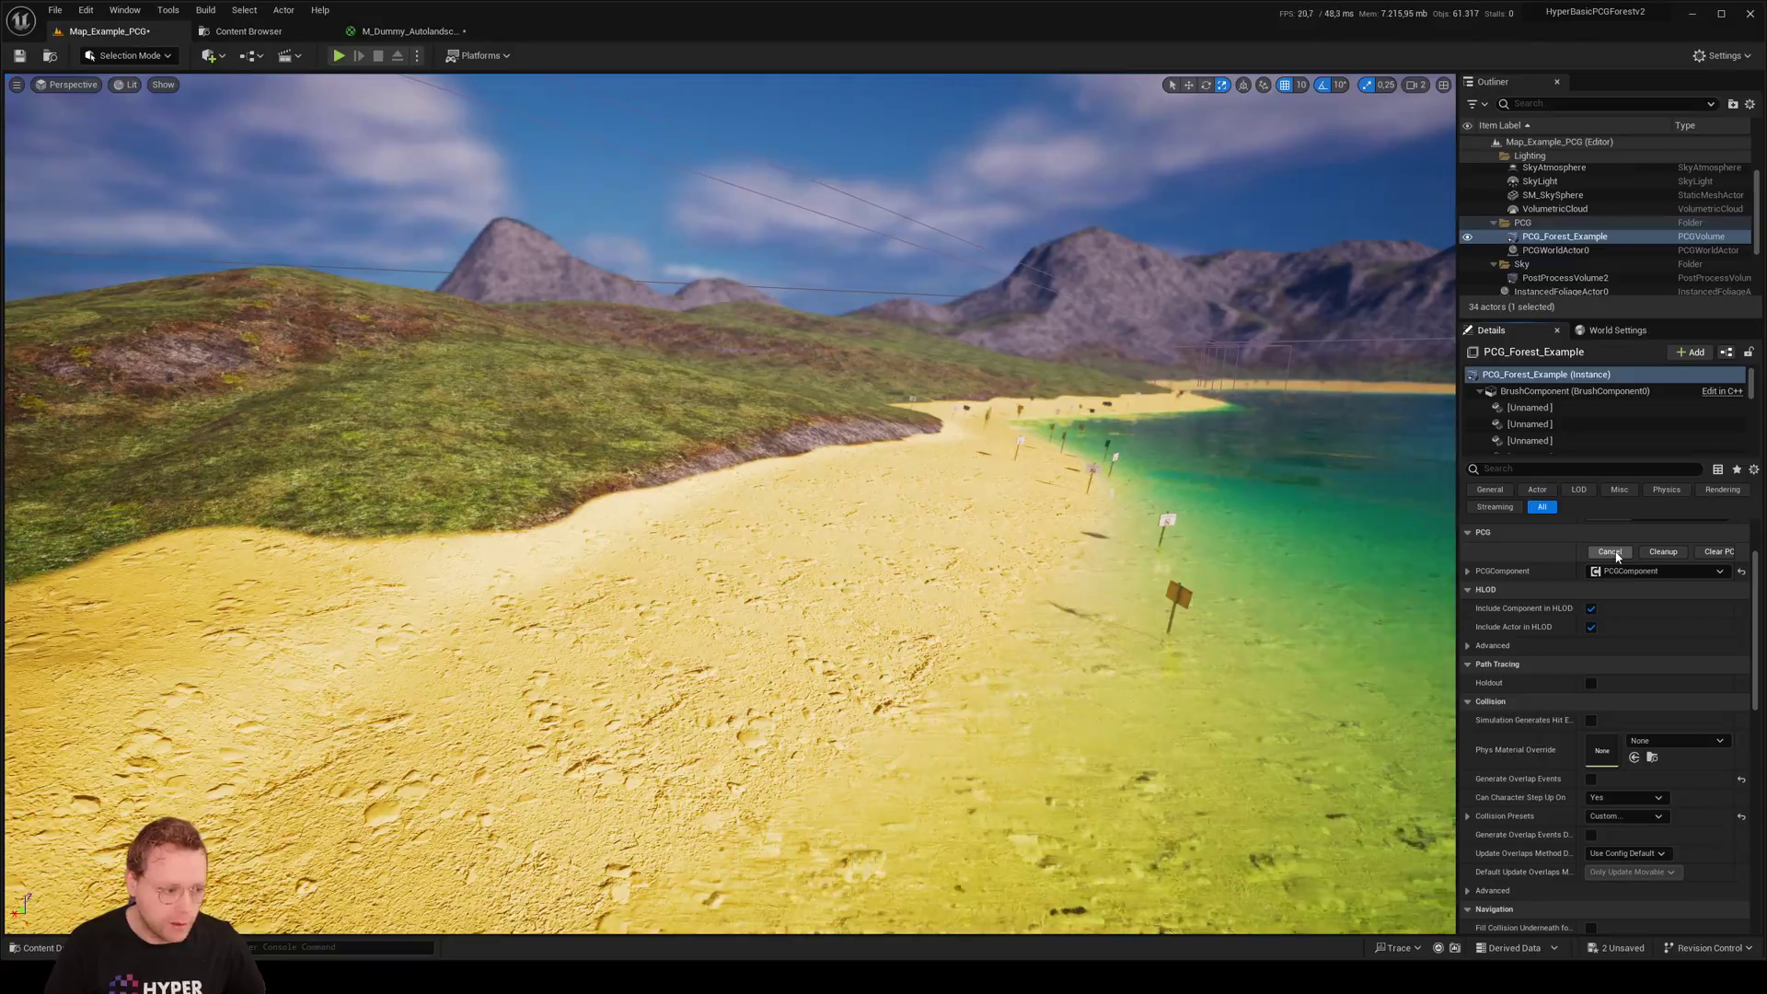